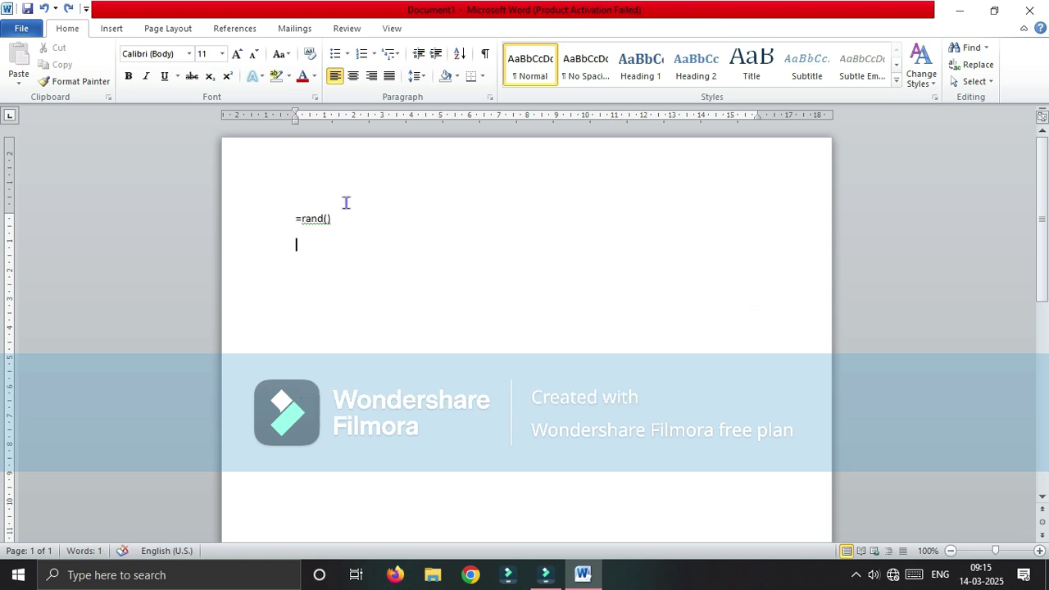
Replace the formula with =rand(10,10) to generate four pages of sample paragraphs
left_click(347, 229)
key("BackSpace")
key("BackSpace")
key("BackSpace")
key("BackSpace")
key("BackSpace")
key("BackSpace")
key("BackSpace")
type("=ran")
type("10")
key("Return")
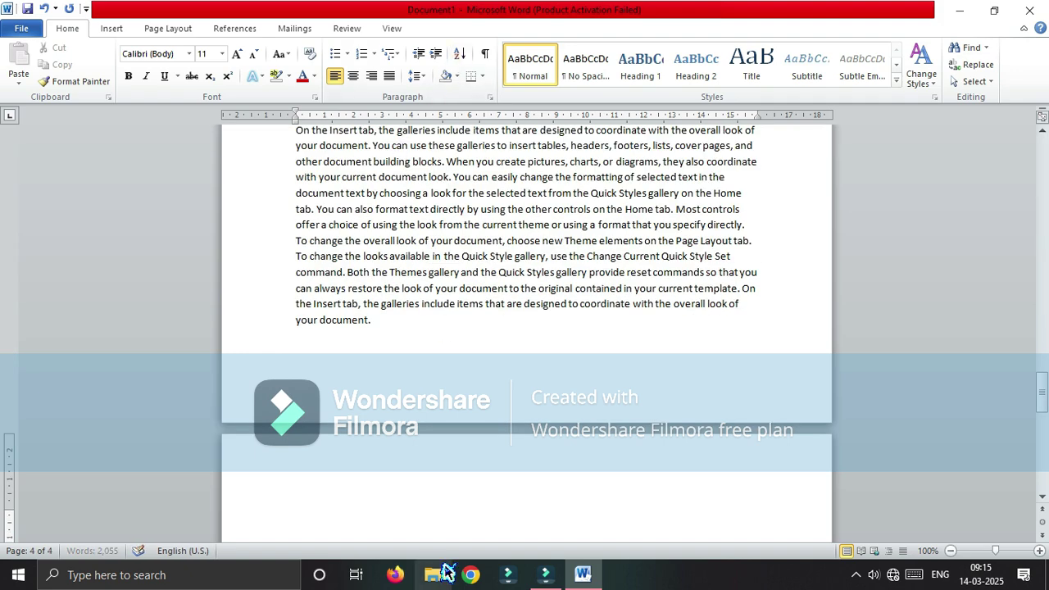
scroll(464, 328, "up", 15)
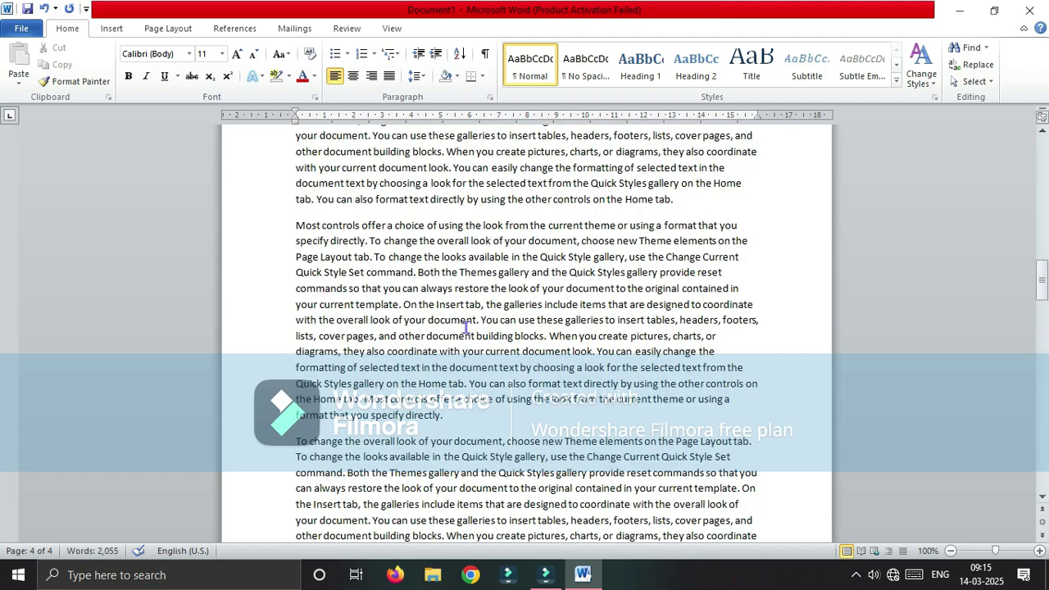
scroll(465, 326, "up", 5)
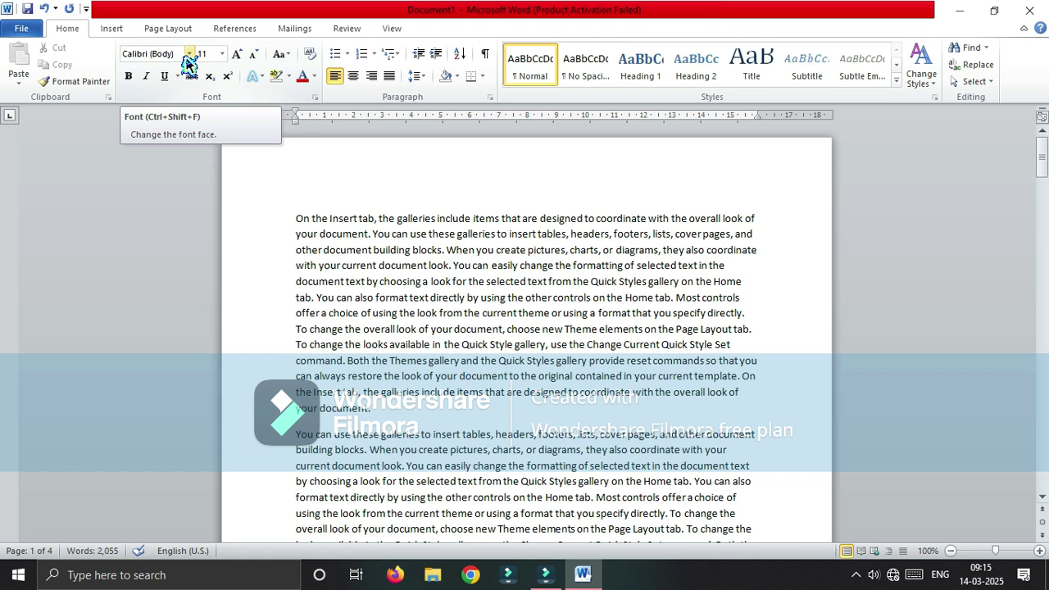
Set the first paragraph's font to Arial Black
left_click(331, 281)
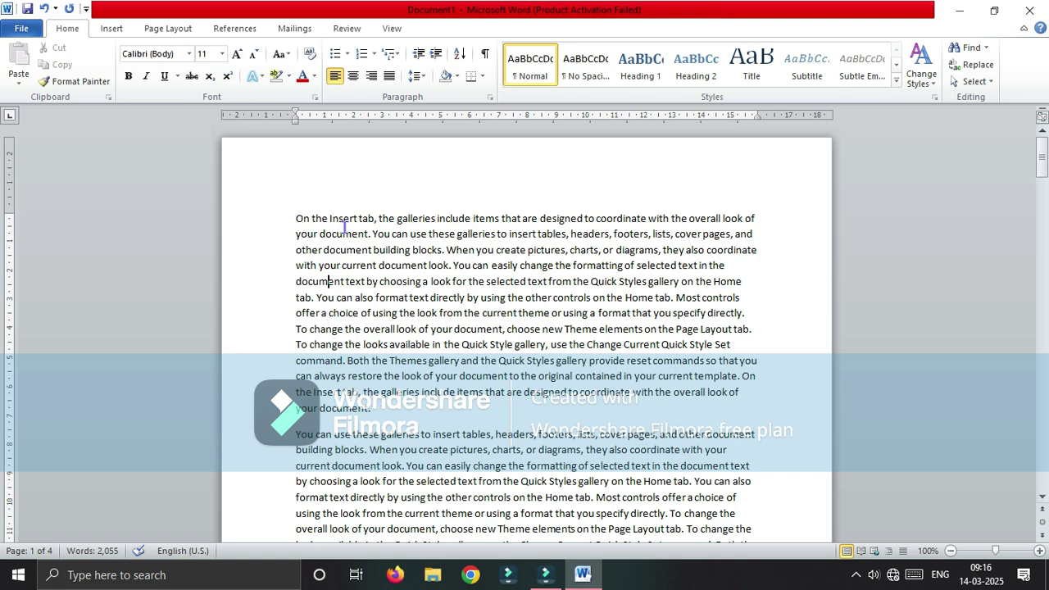
left_click_drag(375, 414, 289, 231)
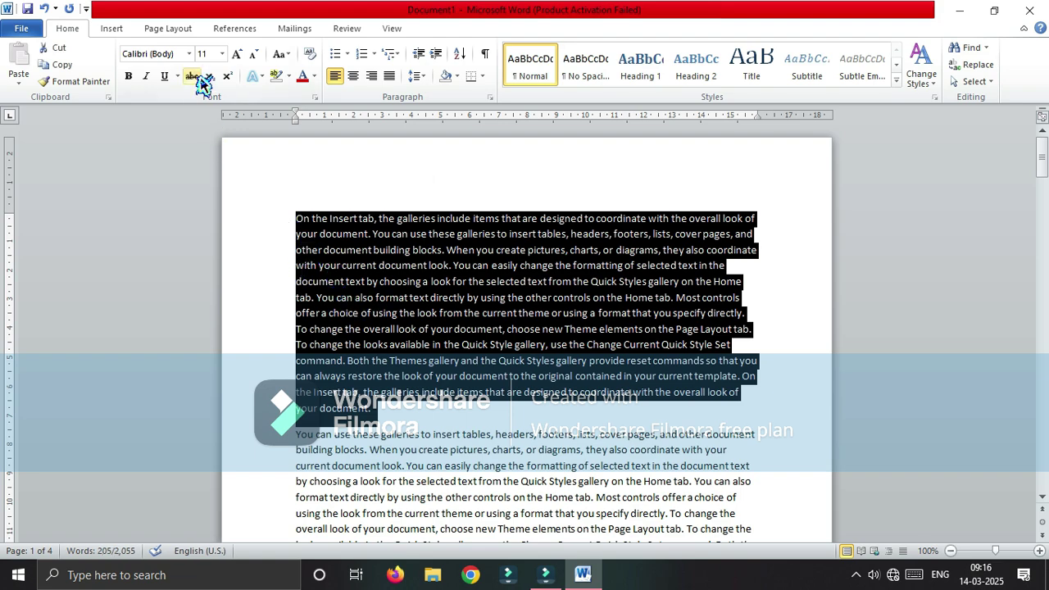
left_click(190, 54)
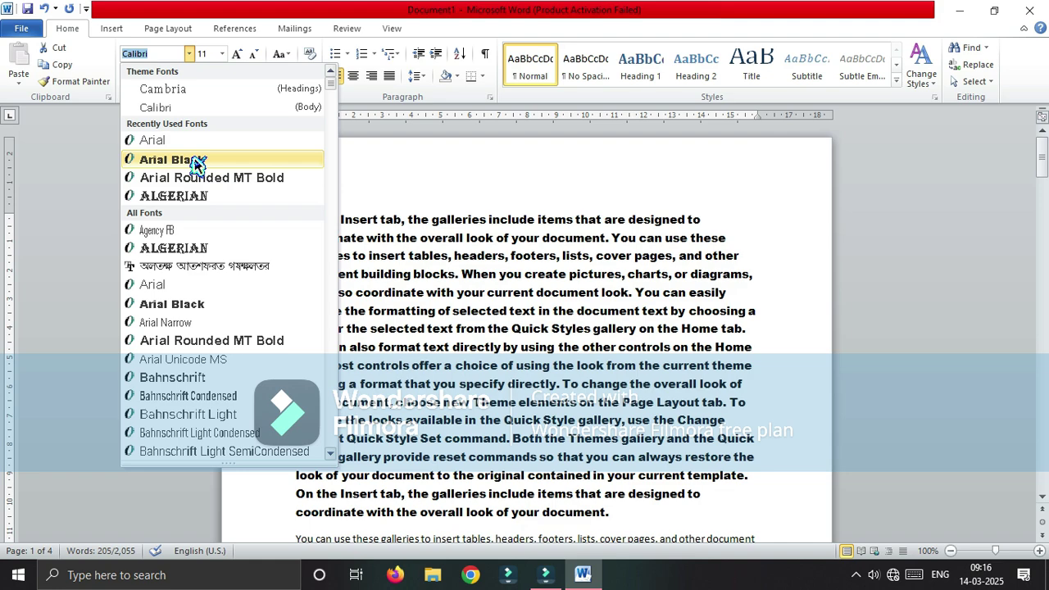
left_click(197, 164)
left_click(572, 347)
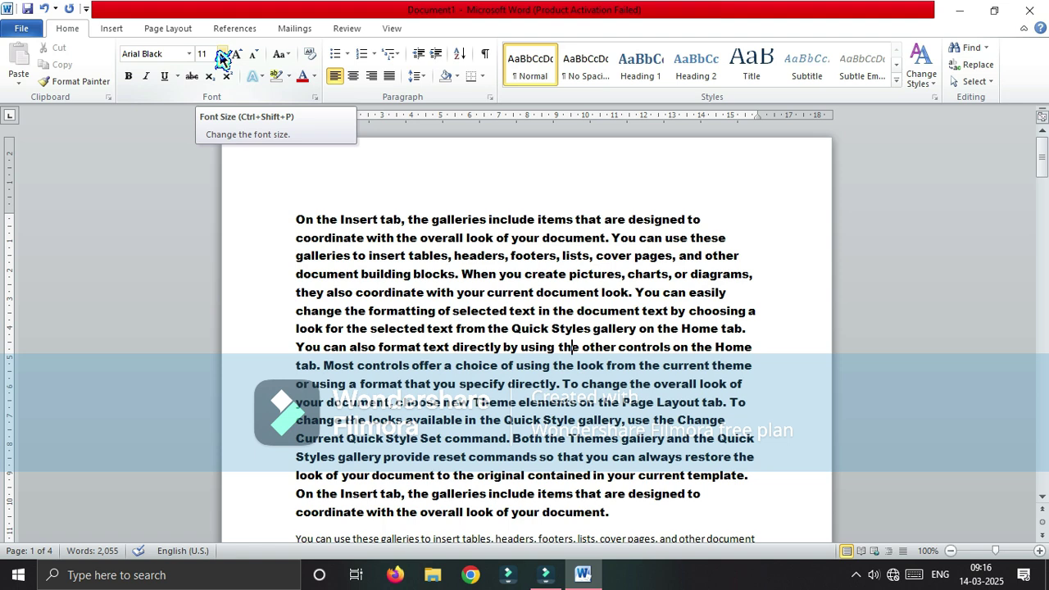
Set the first paragraph's font size to 16 pt
left_click(300, 237)
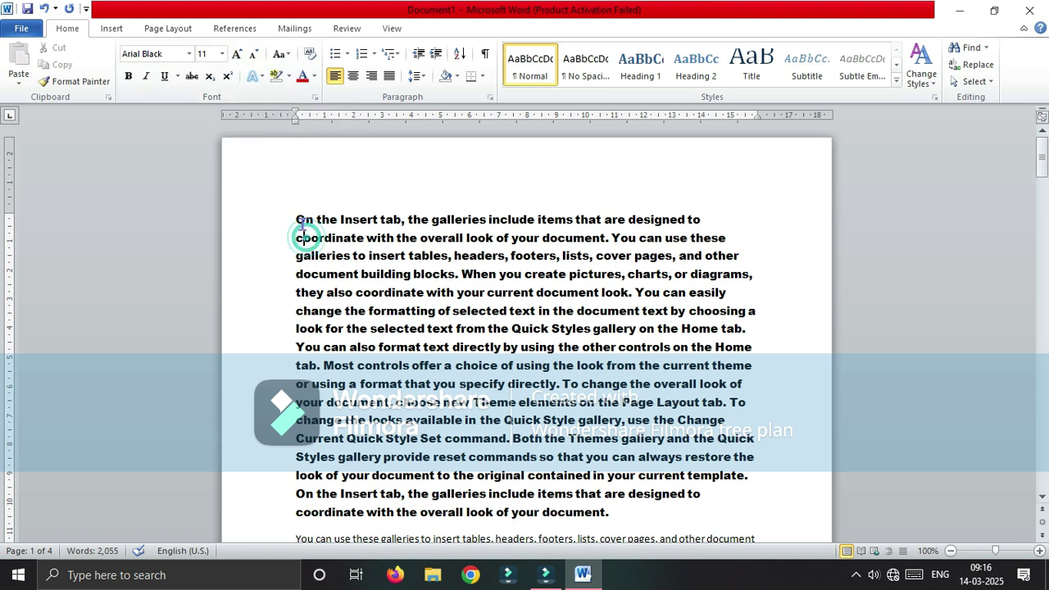
left_click_drag(293, 219, 615, 513)
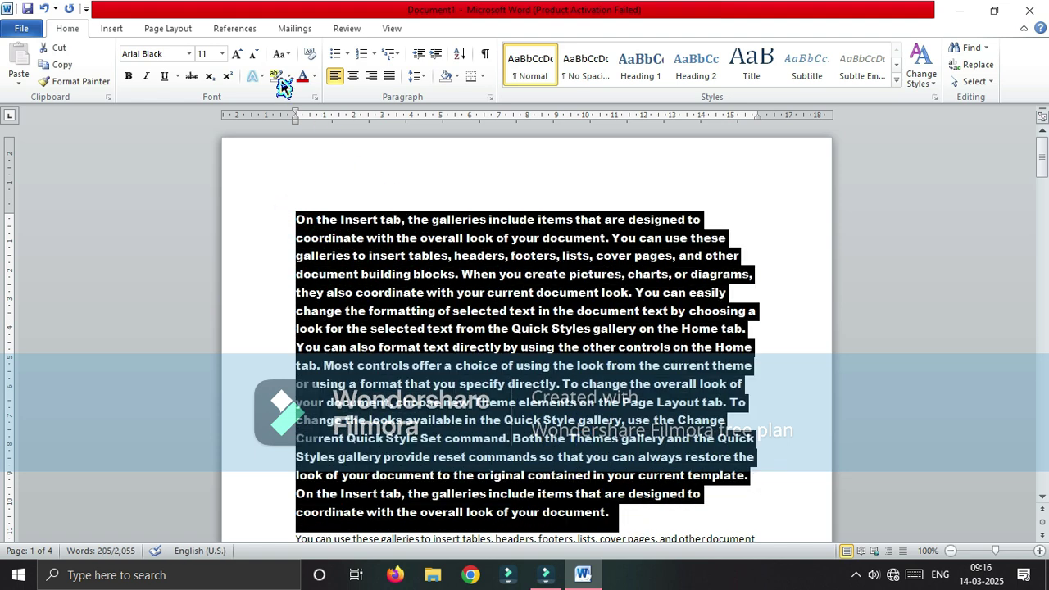
left_click(222, 53)
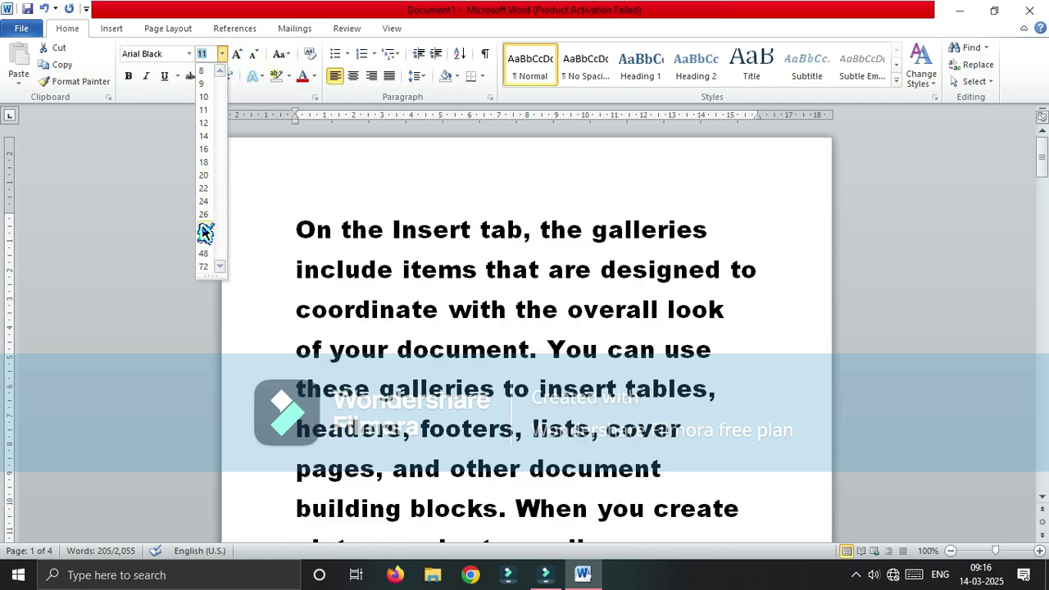
left_click(204, 148)
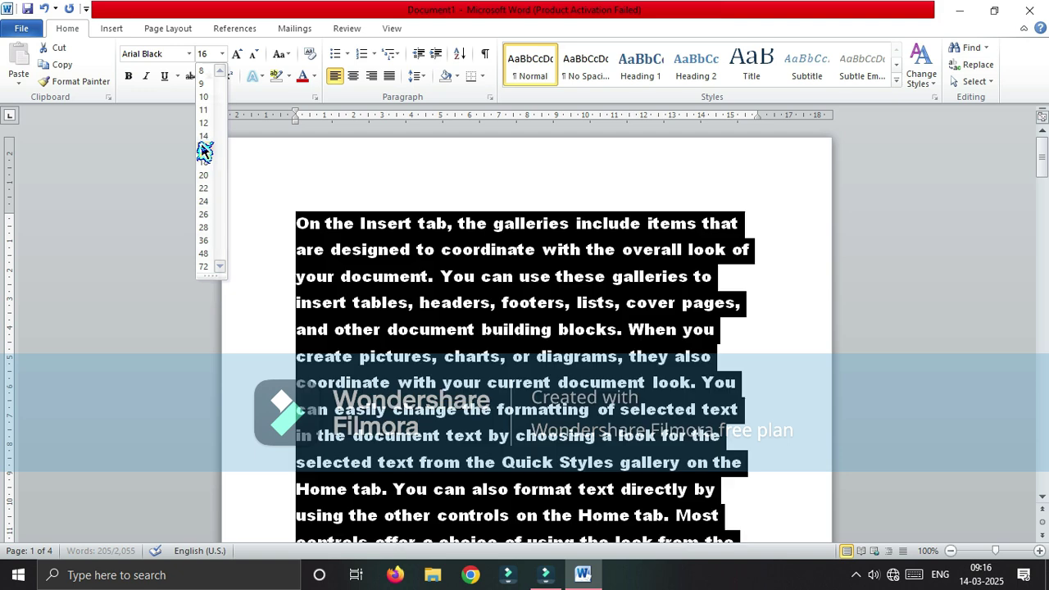
left_click(407, 340)
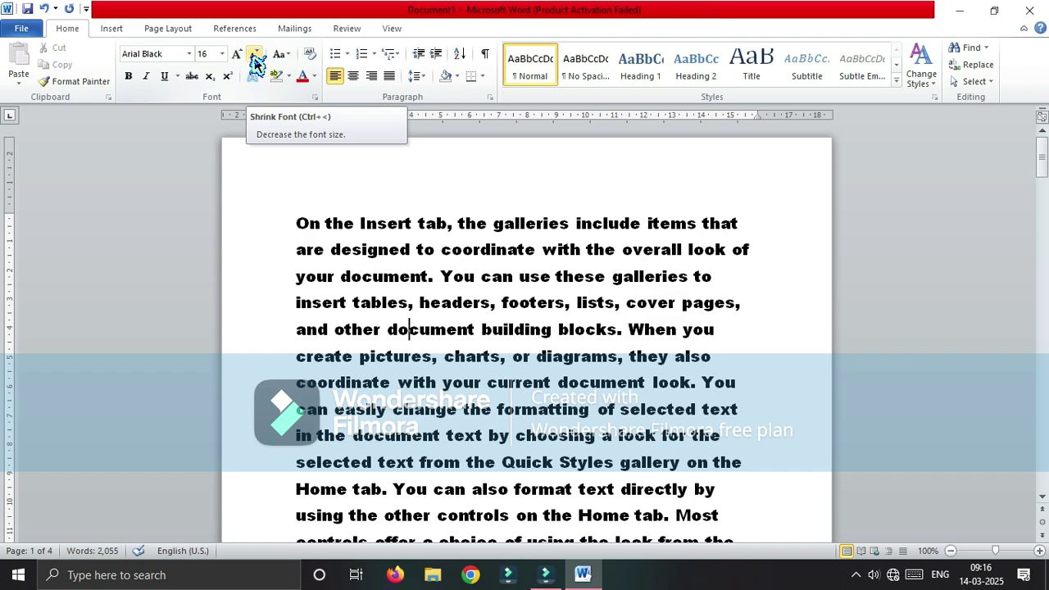
Select the 'When you create pictures' paragraph and grow its text to 24 pt
scroll(343, 271, "down", 10)
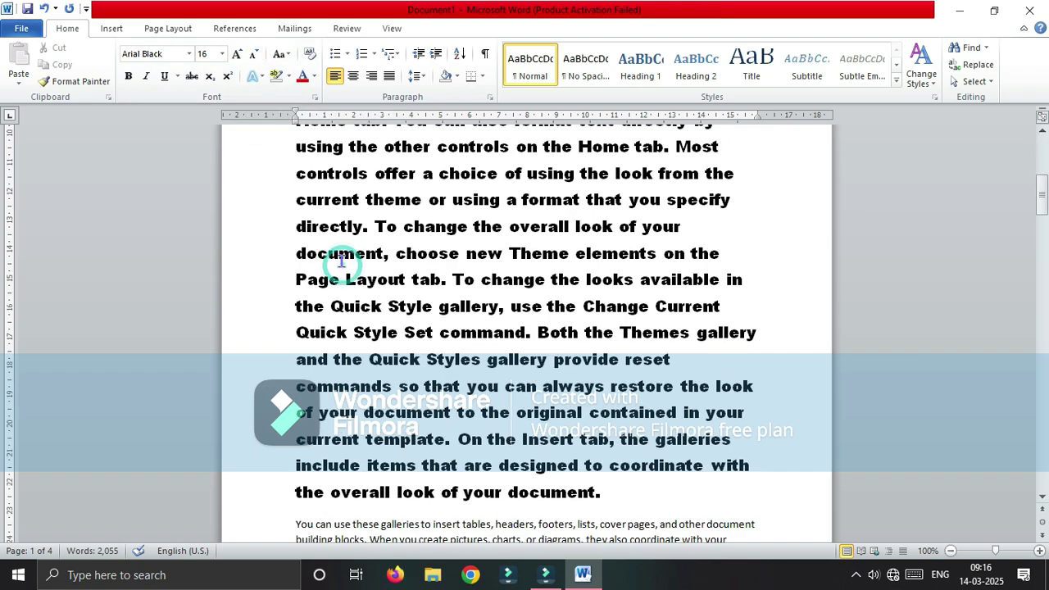
scroll(341, 259, "down", 12)
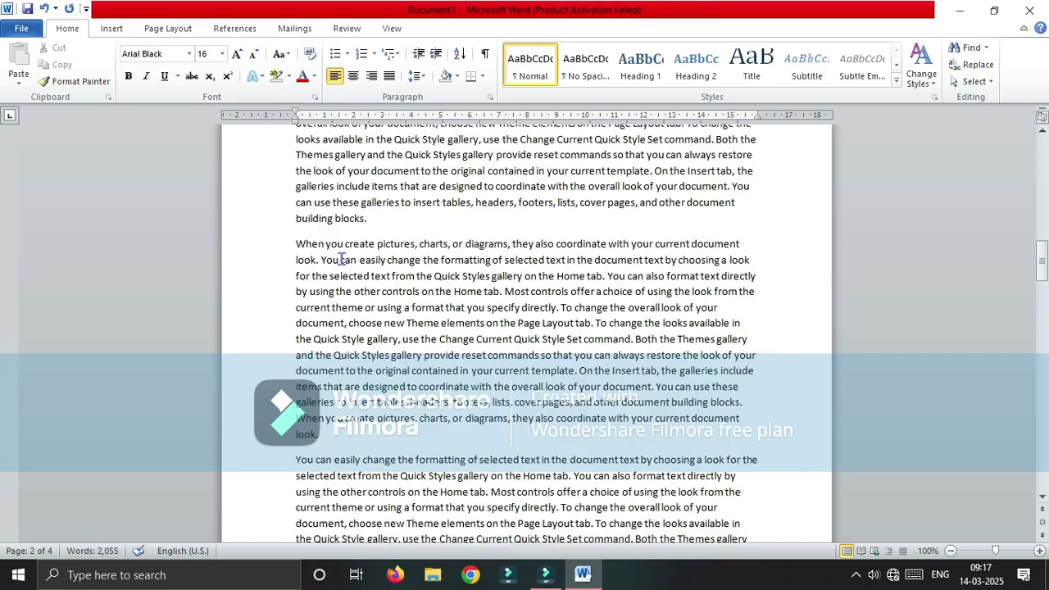
left_click_drag(297, 171, 369, 361)
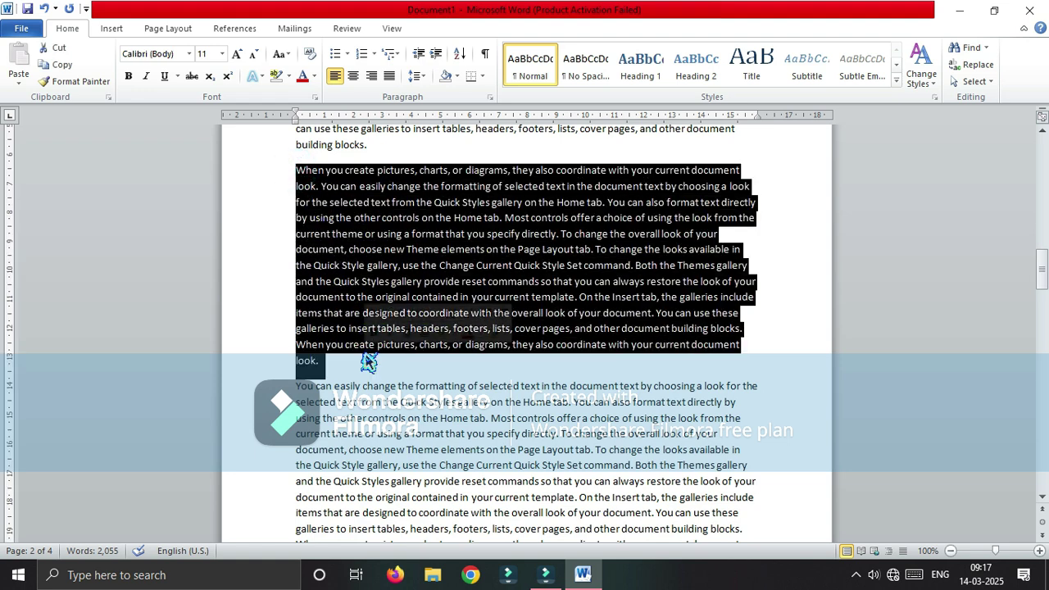
left_click(240, 61)
left_click(240, 62)
left_click(240, 61)
left_click(240, 62)
left_click(239, 61)
left_click(239, 62)
left_click(238, 57)
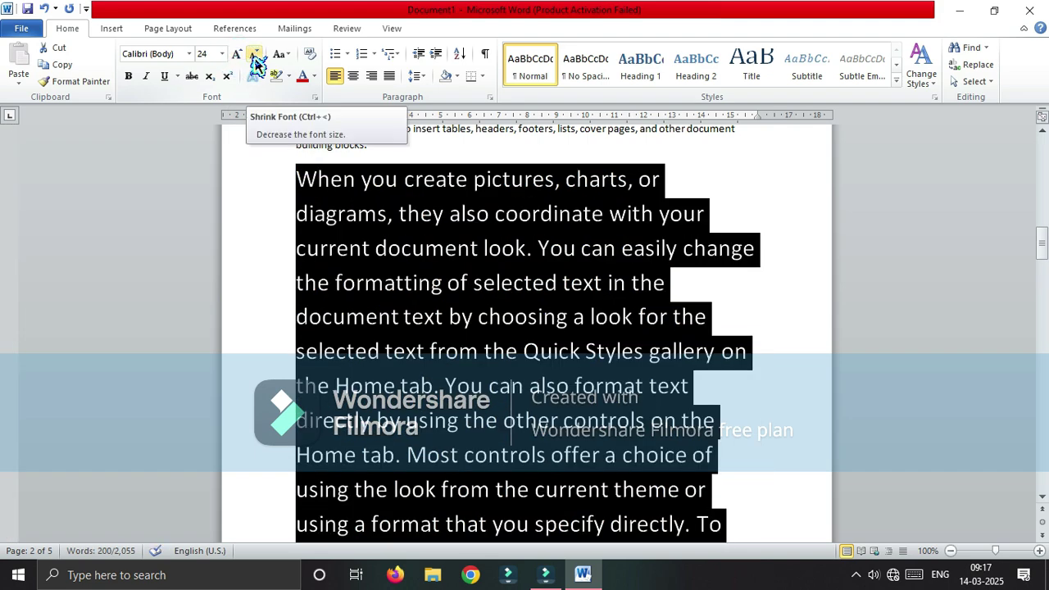
Shrink the 'When you create pictures' paragraph back down to 12 pt
left_click(256, 57)
left_click(256, 57)
left_click(256, 57)
left_click(256, 57)
left_click(255, 57)
left_click(256, 58)
left_click(221, 54)
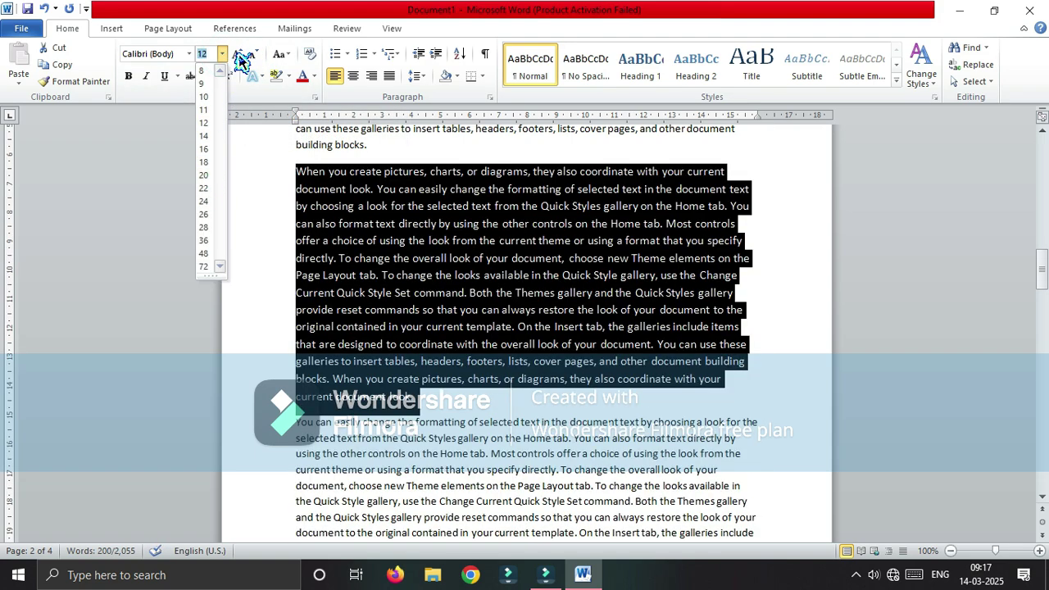
left_click(240, 57)
left_click(254, 58)
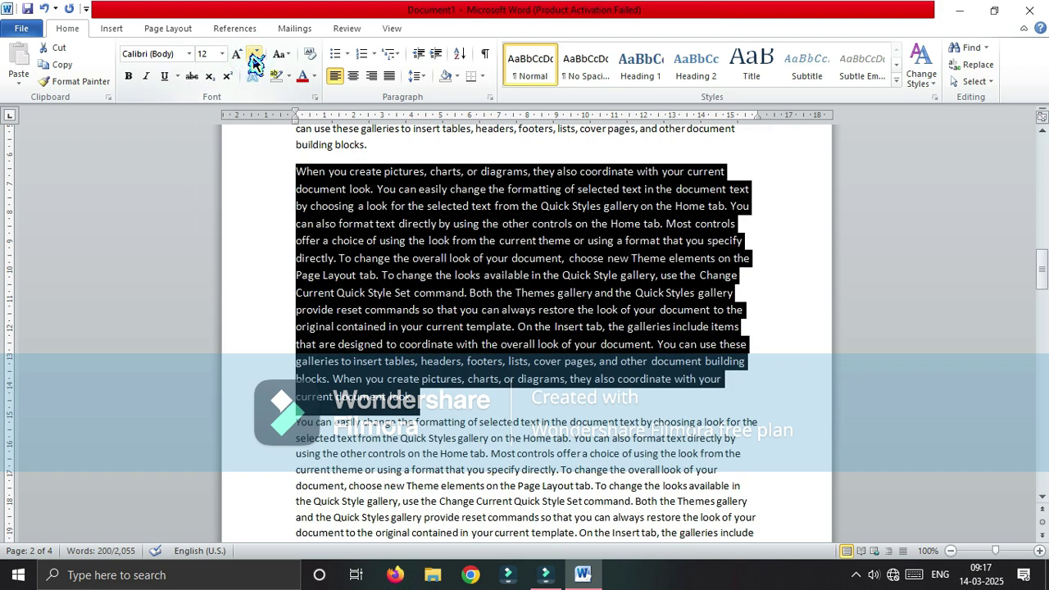
left_click(359, 239)
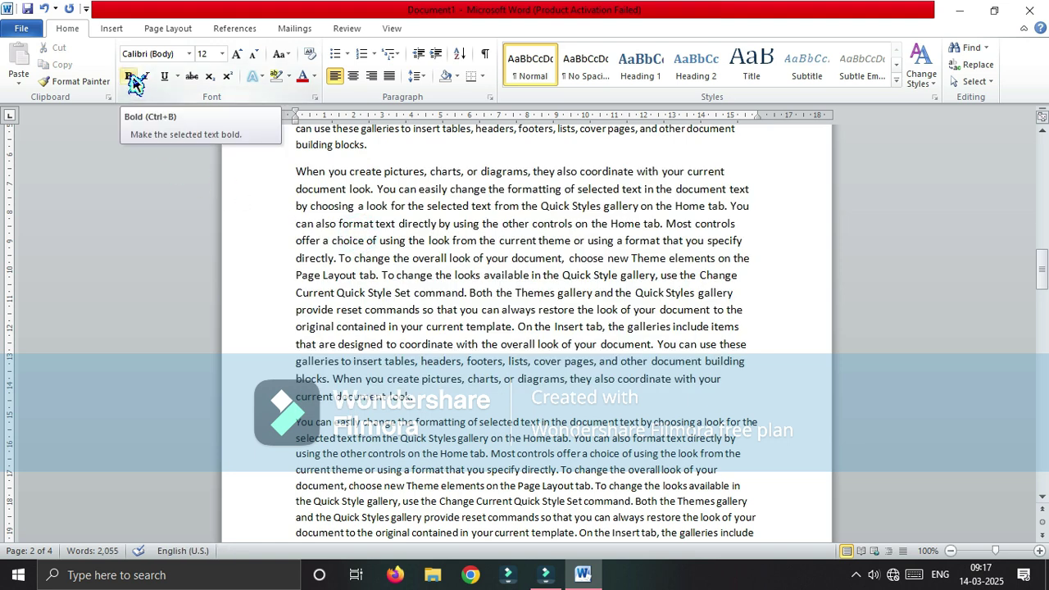
left_click_drag(424, 401, 279, 173)
Insert a centred title line 'Rabindranath tagore' above the first paragraph
key("ctrl+z")
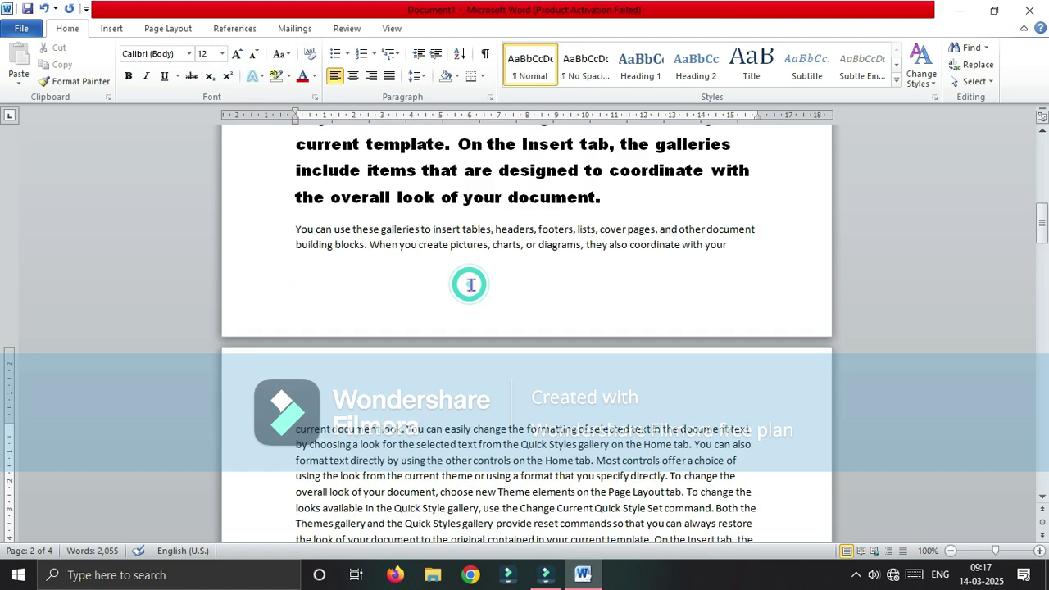
left_click(295, 225)
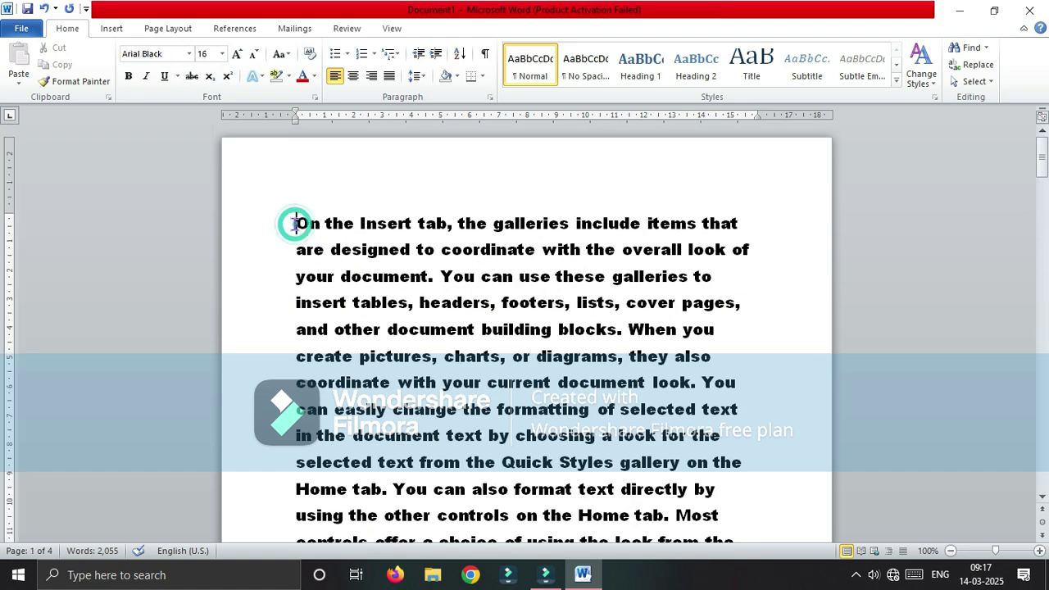
key("Return")
key("Return")
key("Up")
key("Up")
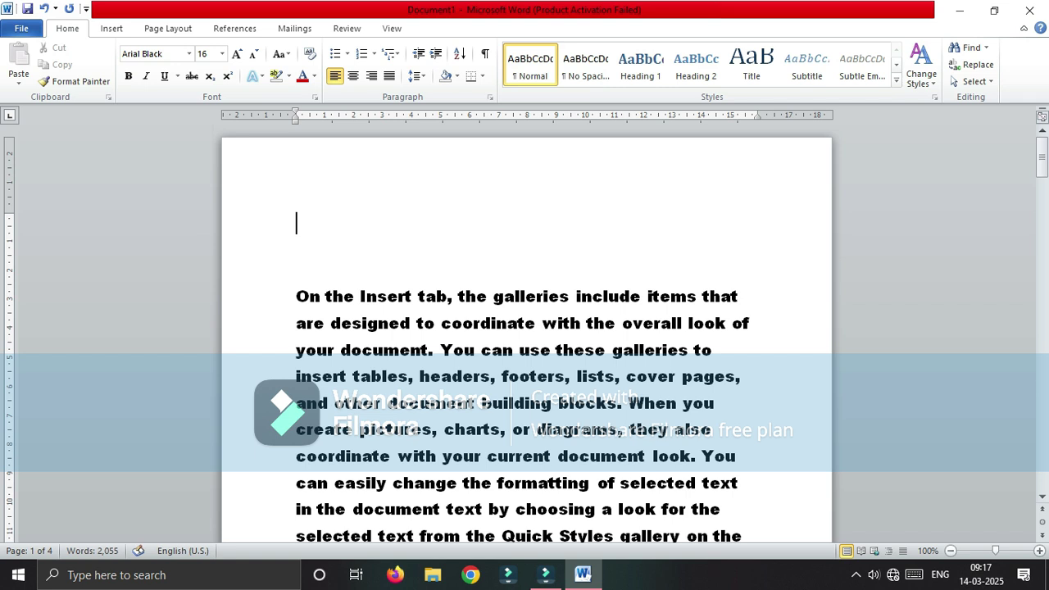
key("ctrl+r")
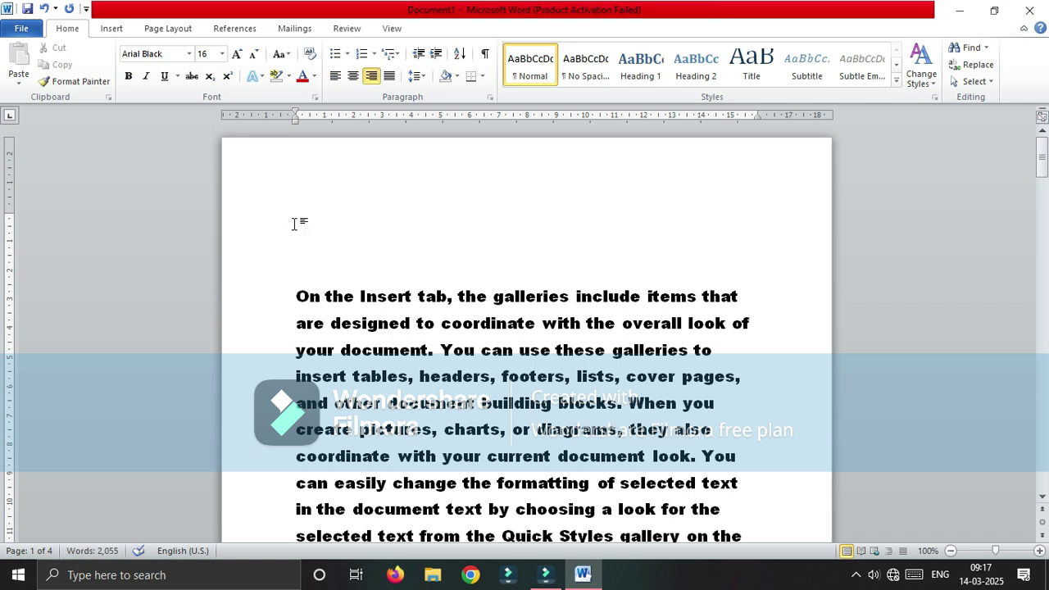
key("ctrl+e")
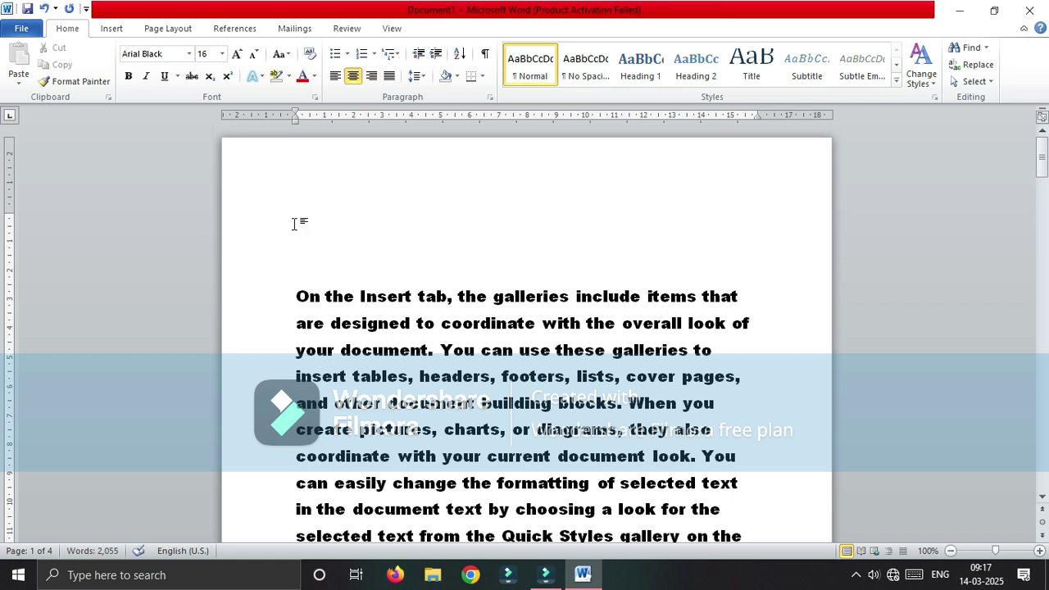
type("rabind")
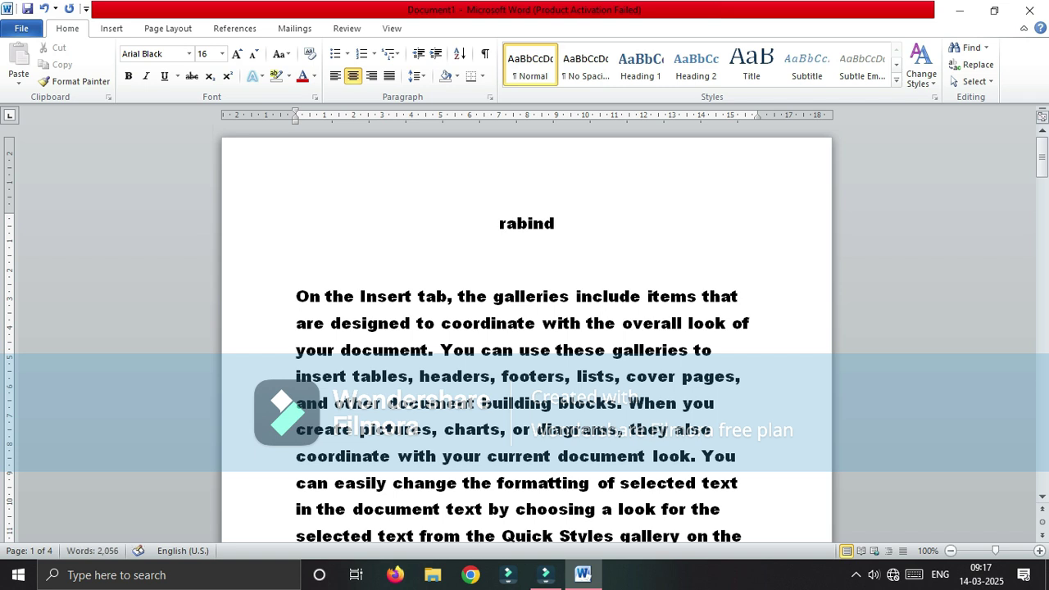
type("ranat")
key("BackSpace")
type("nath tagore")
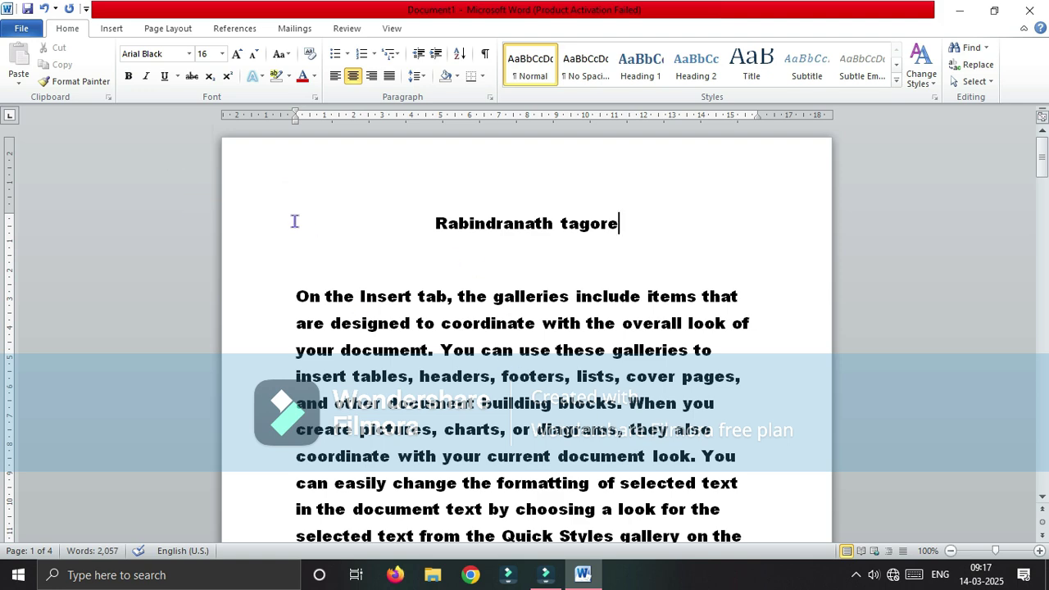
Set the title line's font to Arial
left_click(254, 220)
left_click(189, 54)
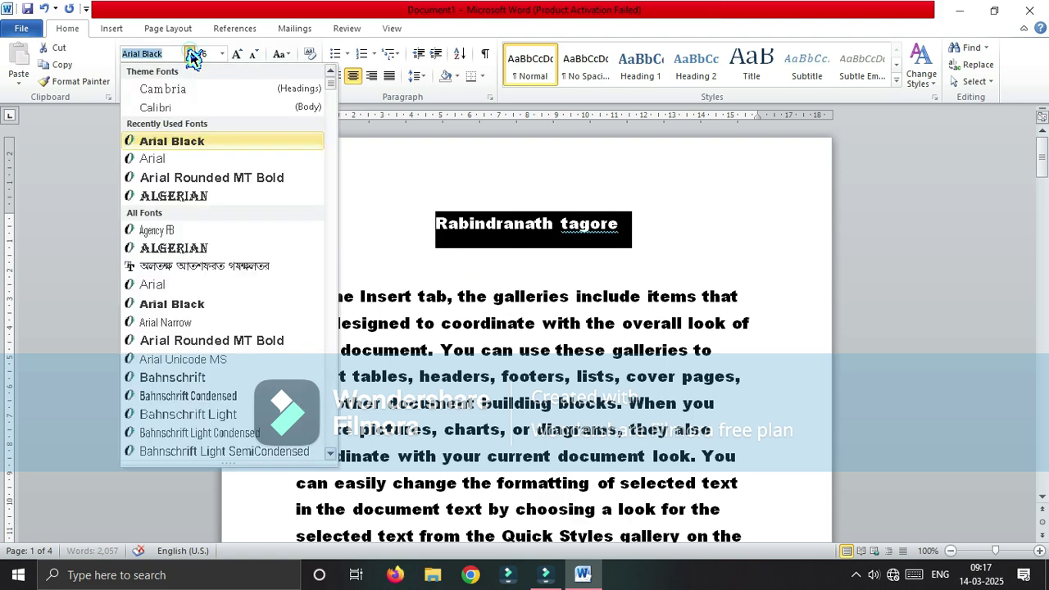
left_click(190, 160)
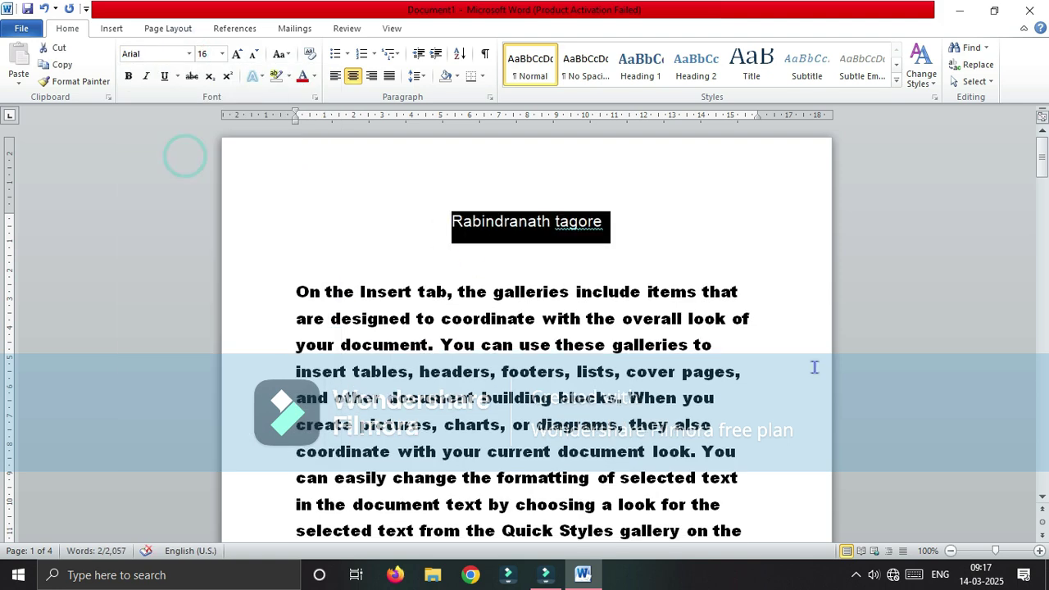
left_click(611, 219)
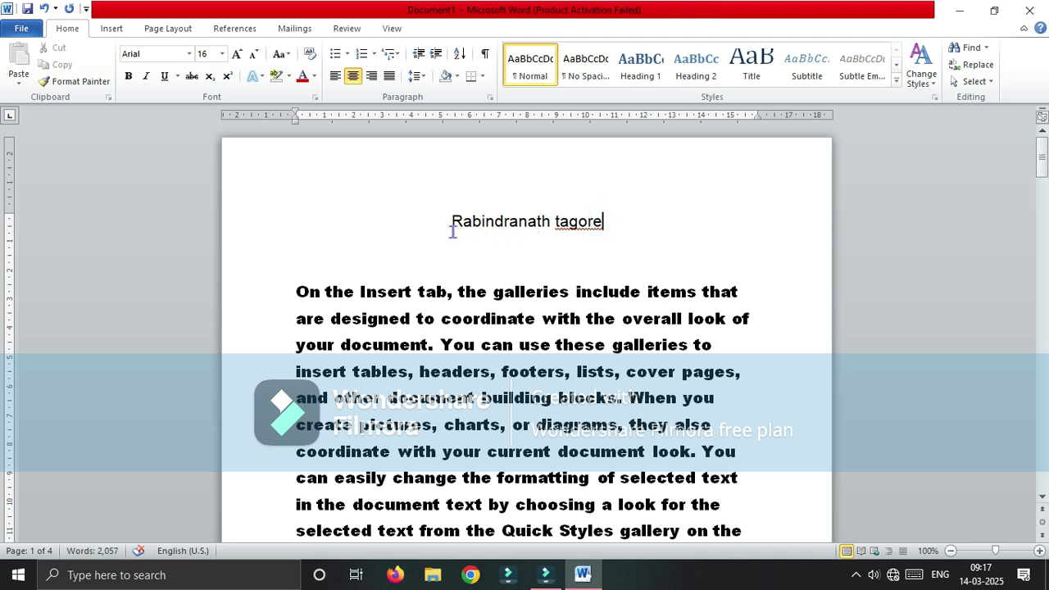
Grow the 'Rabindranath tagore' title to 24 pt and apply bold and italic
left_click_drag(437, 220, 613, 230)
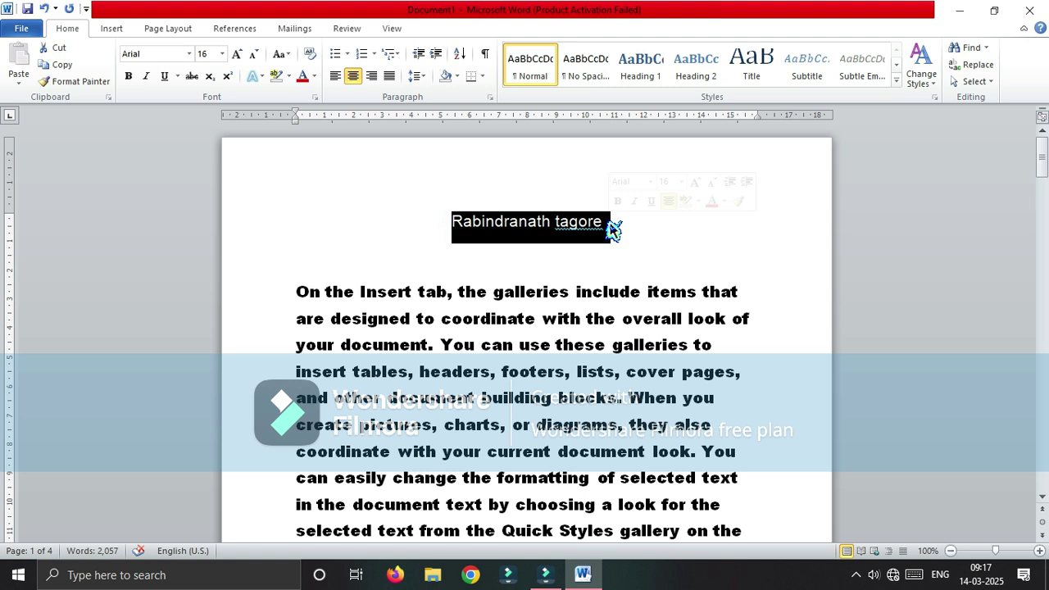
left_click(237, 55)
left_click(237, 55)
left_click(237, 55)
left_click(237, 55)
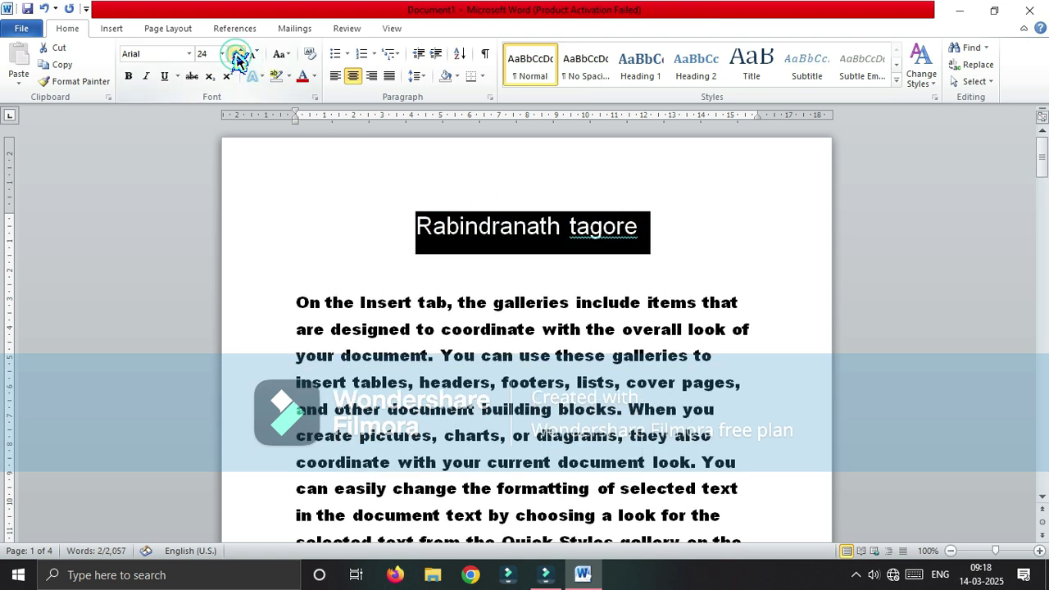
left_click(131, 85)
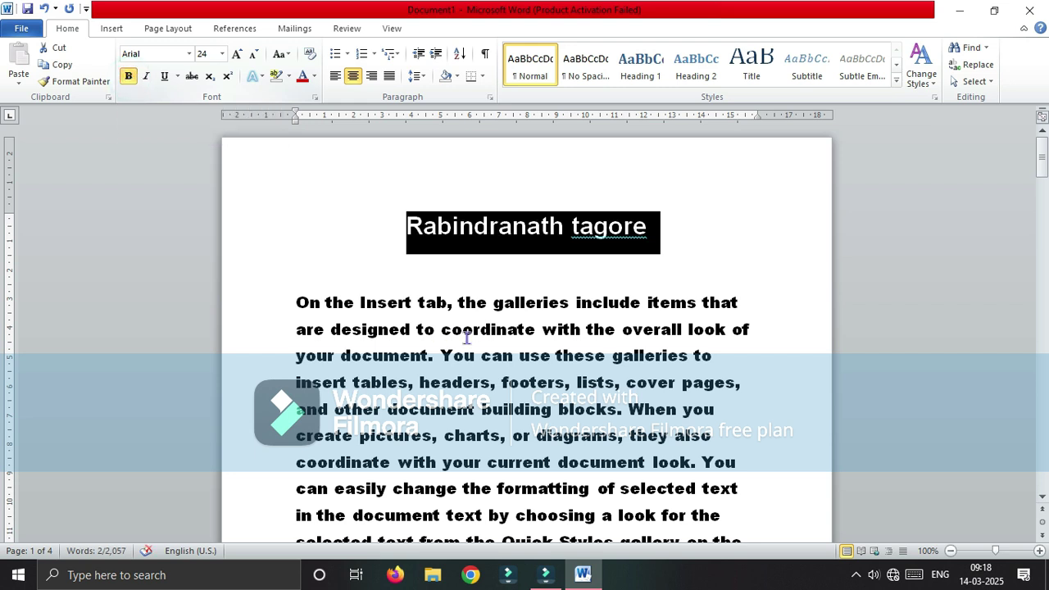
left_click(433, 241)
left_click_drag(375, 227, 714, 232)
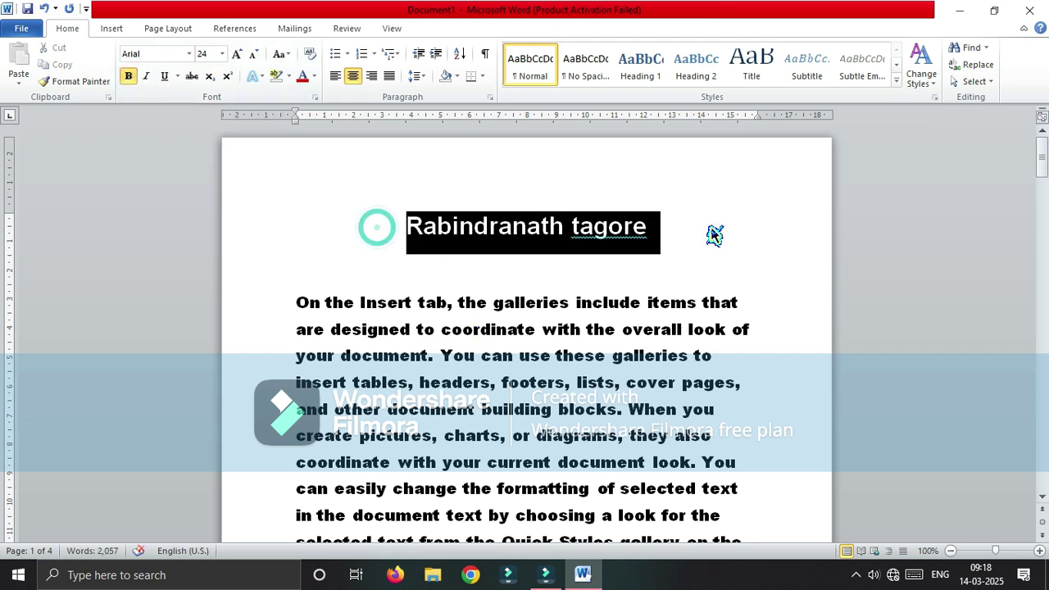
left_click(150, 80)
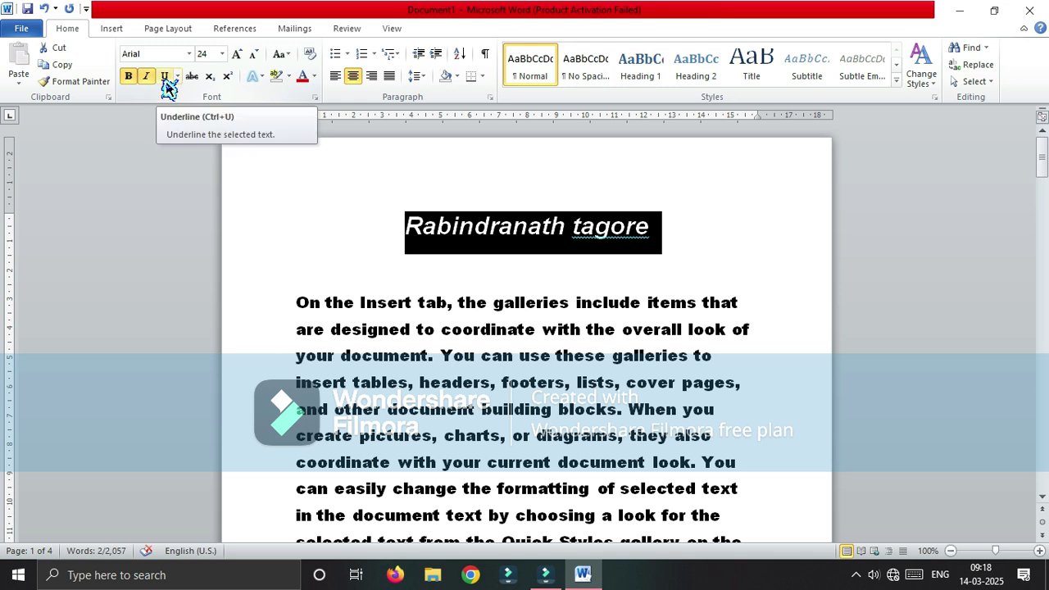
Reselect the 'Rabindranath tagore' title and apply the default underline
left_click(516, 234)
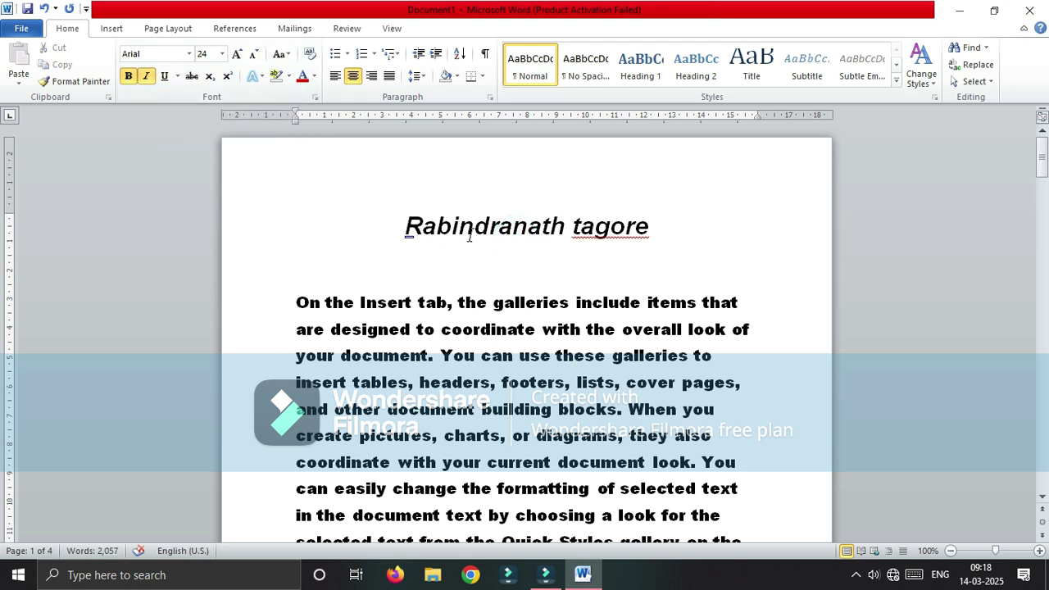
left_click_drag(380, 222, 684, 227)
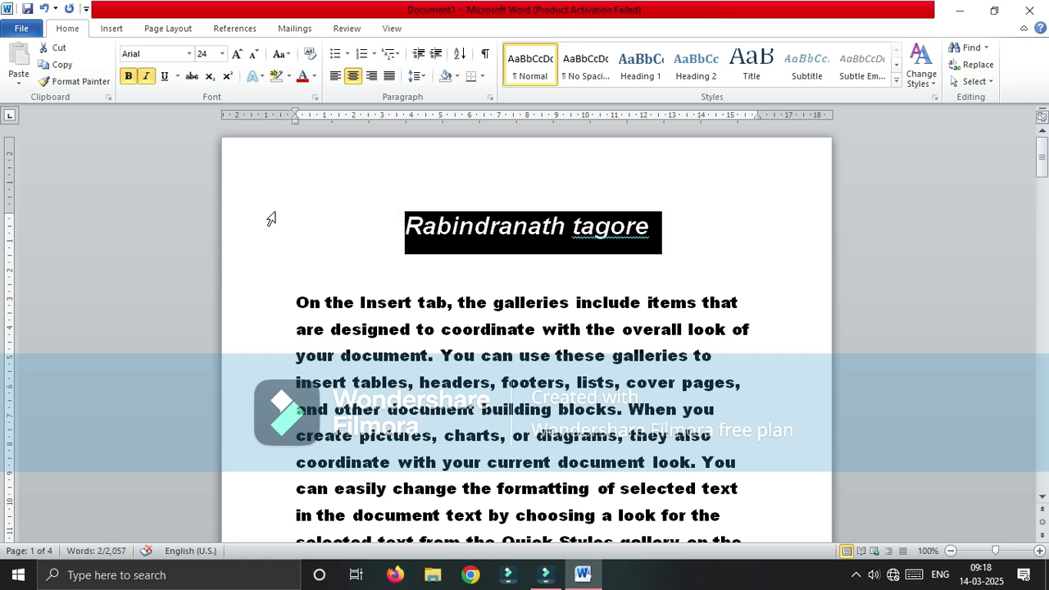
left_click(167, 78)
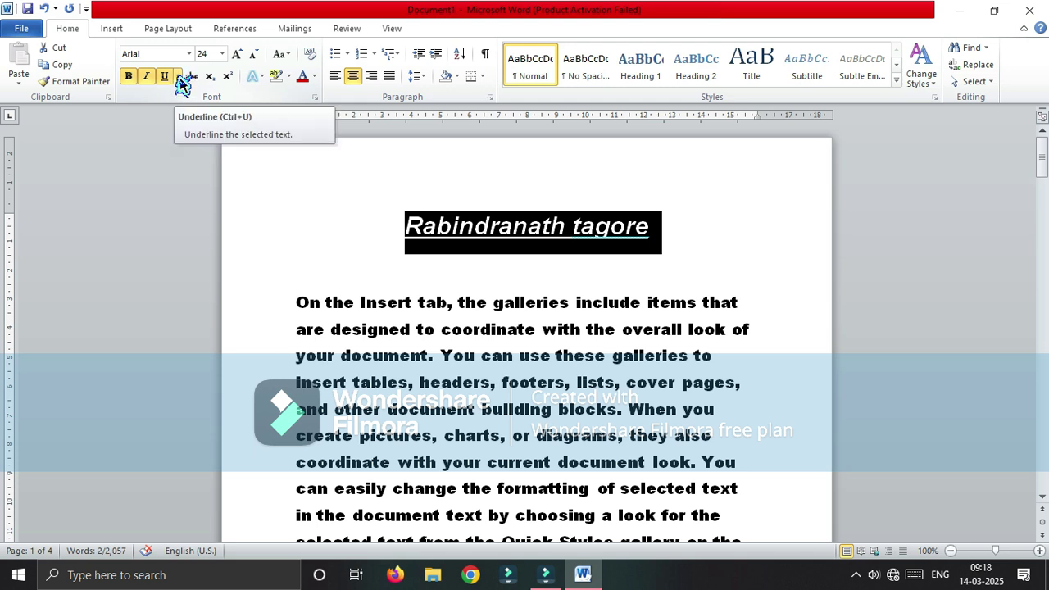
Switch the title's underline to a different line style and colour it Dark Blue
left_click(178, 76)
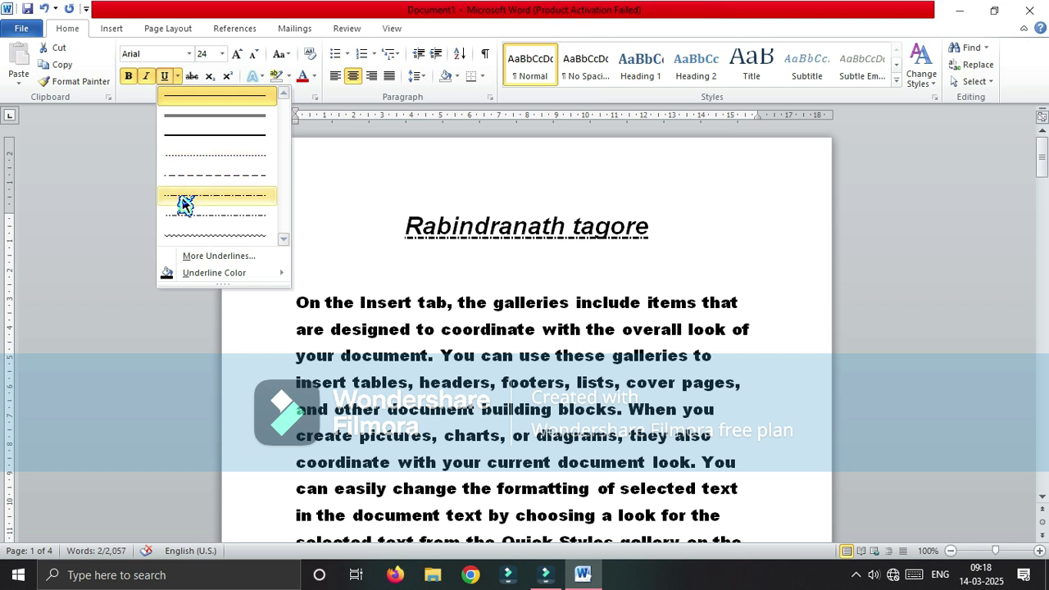
left_click(218, 139)
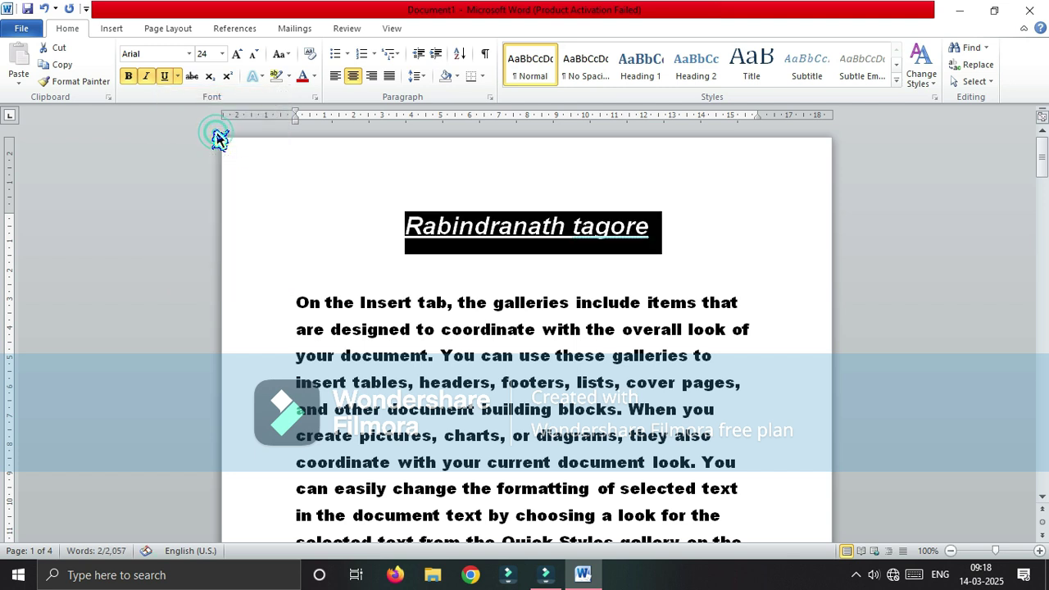
left_click(178, 76)
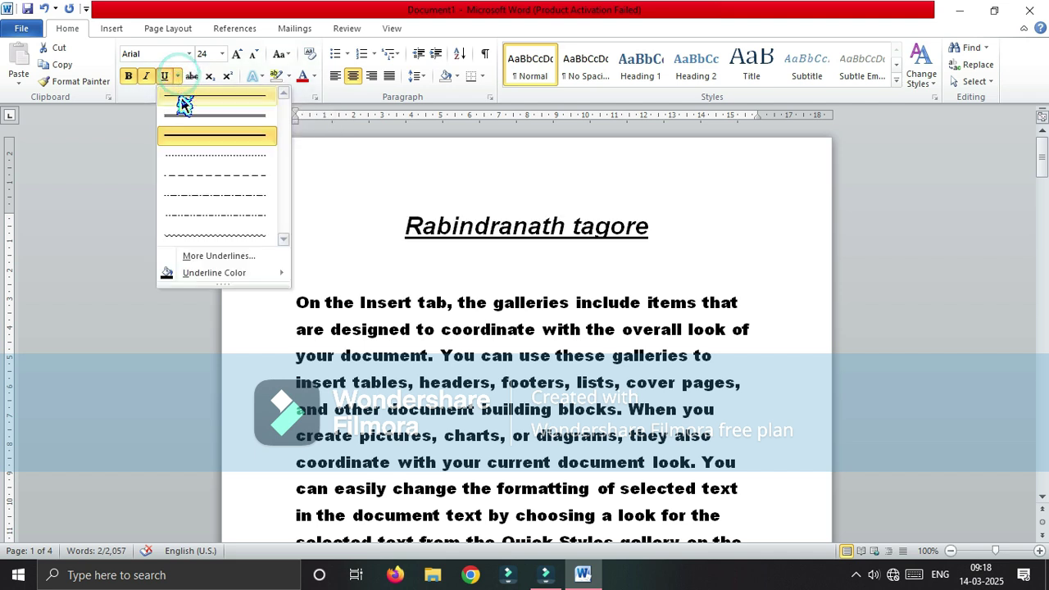
mouse_move(210, 277)
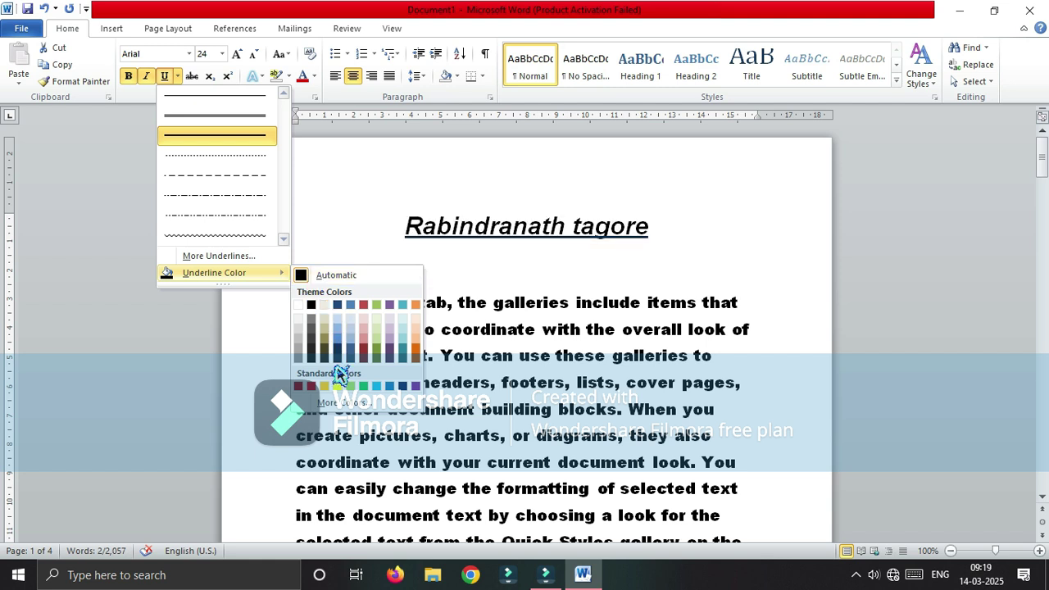
left_click(402, 386)
left_click(530, 227)
left_click(425, 246)
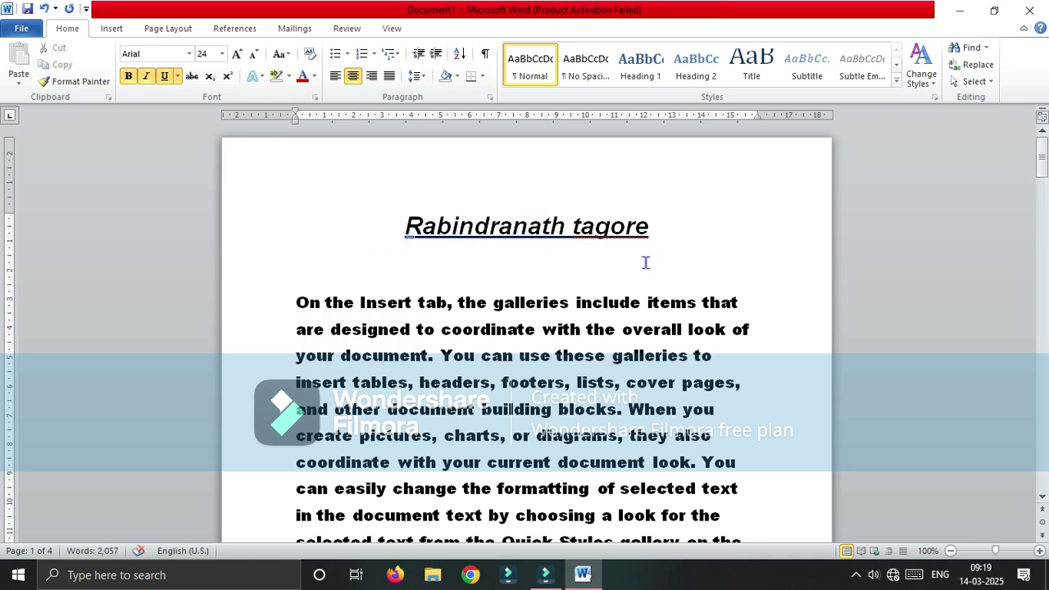
left_click(537, 274)
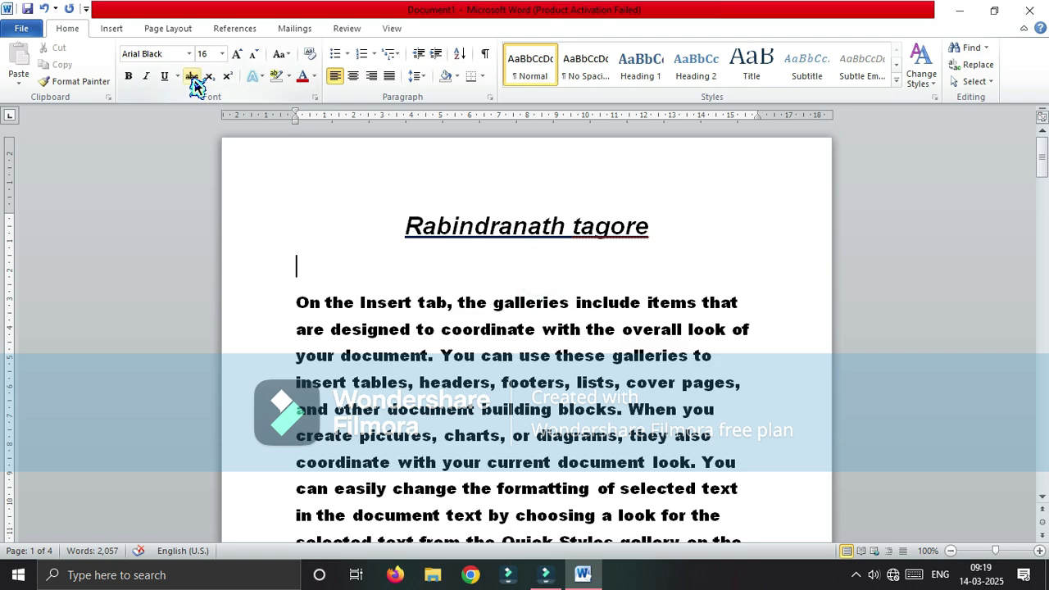
Type a person's name after 'On' in the first paragraph and strike through its first word
scroll(369, 279, "down", 6)
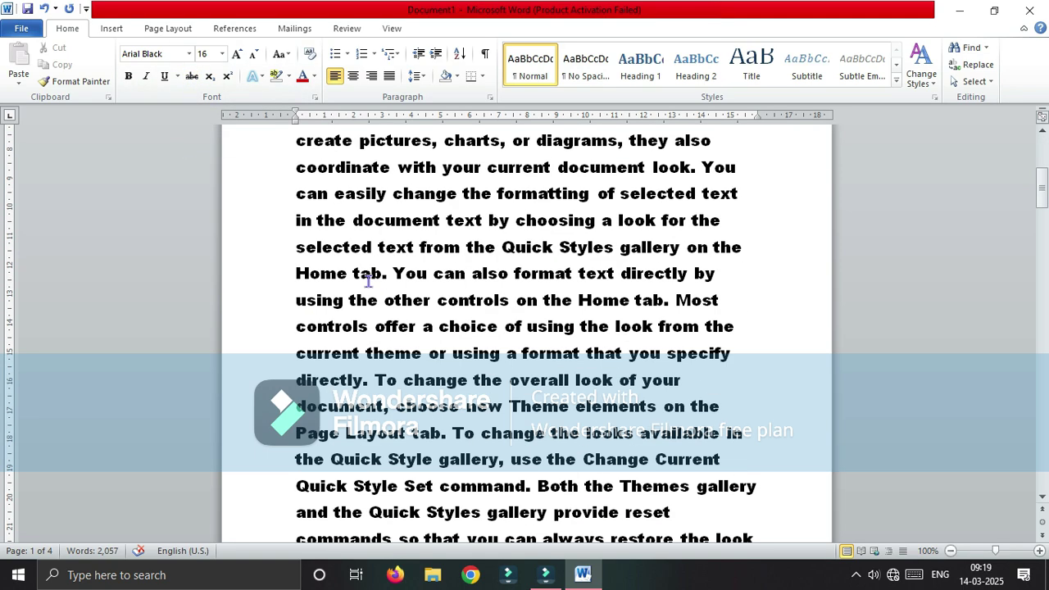
scroll(368, 281, "up", 4)
scroll(368, 279, "up", 3)
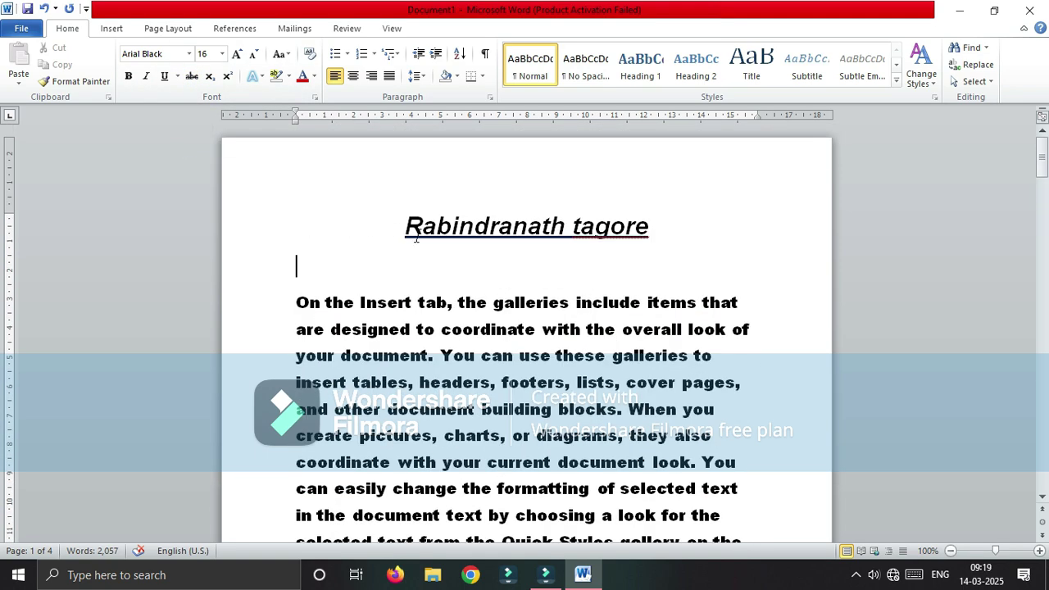
left_click(326, 303)
type("rakeesh")
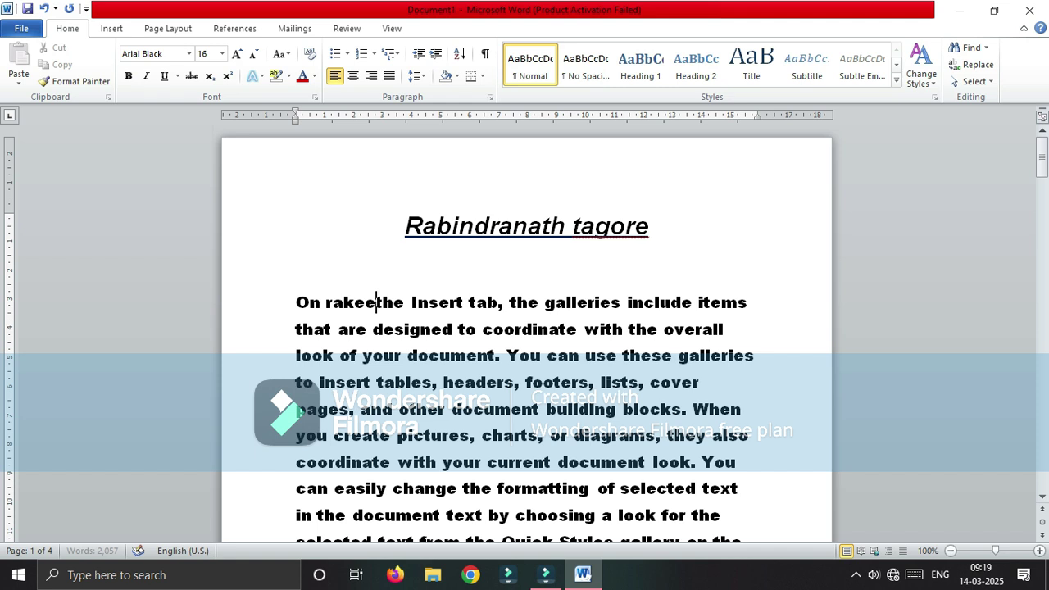
type(" sharma")
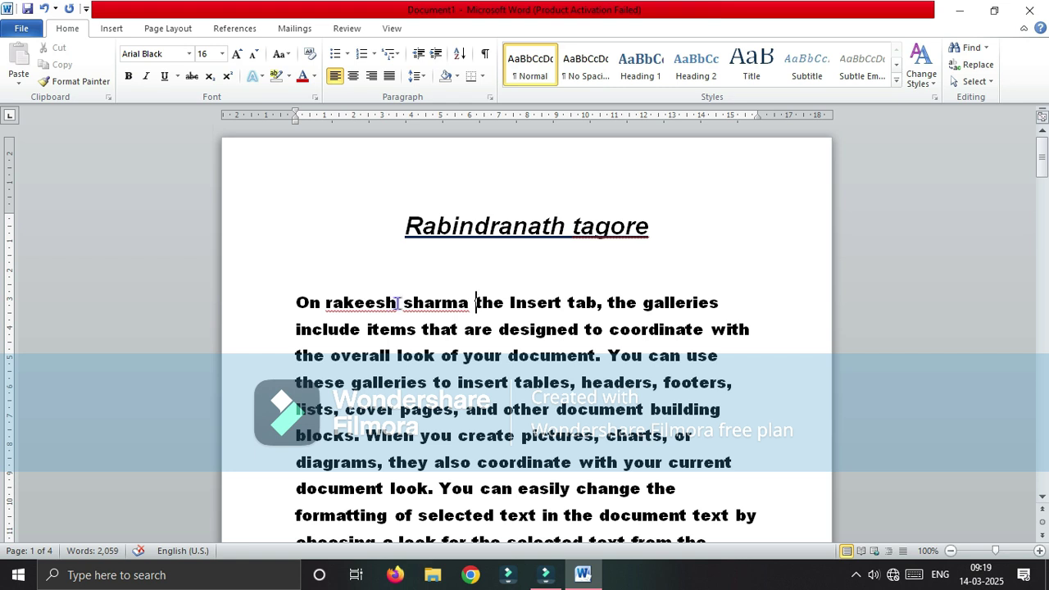
left_click_drag(397, 303, 330, 310)
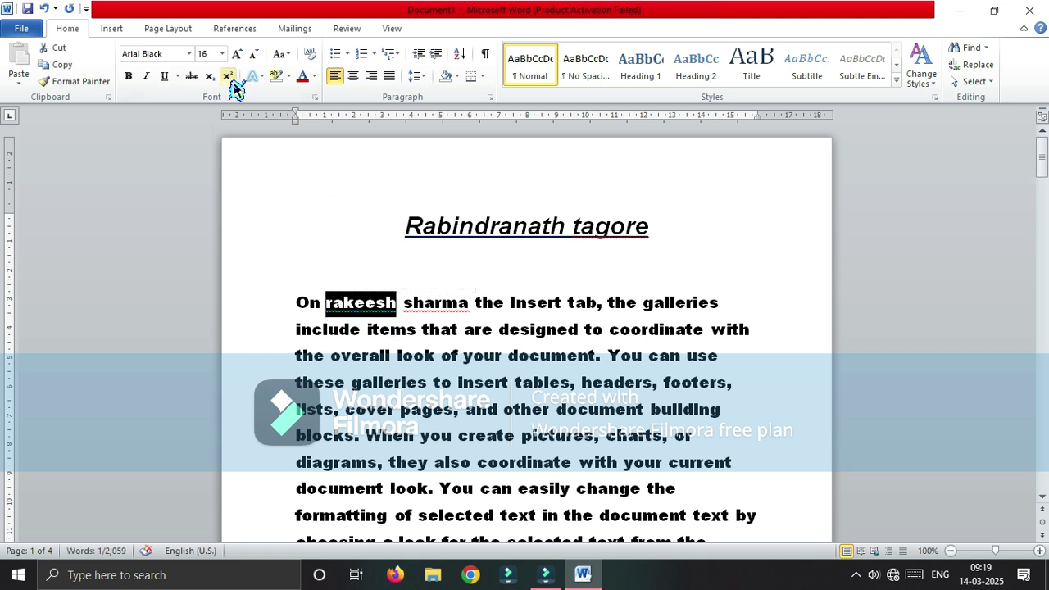
left_click(195, 82)
left_click(443, 275)
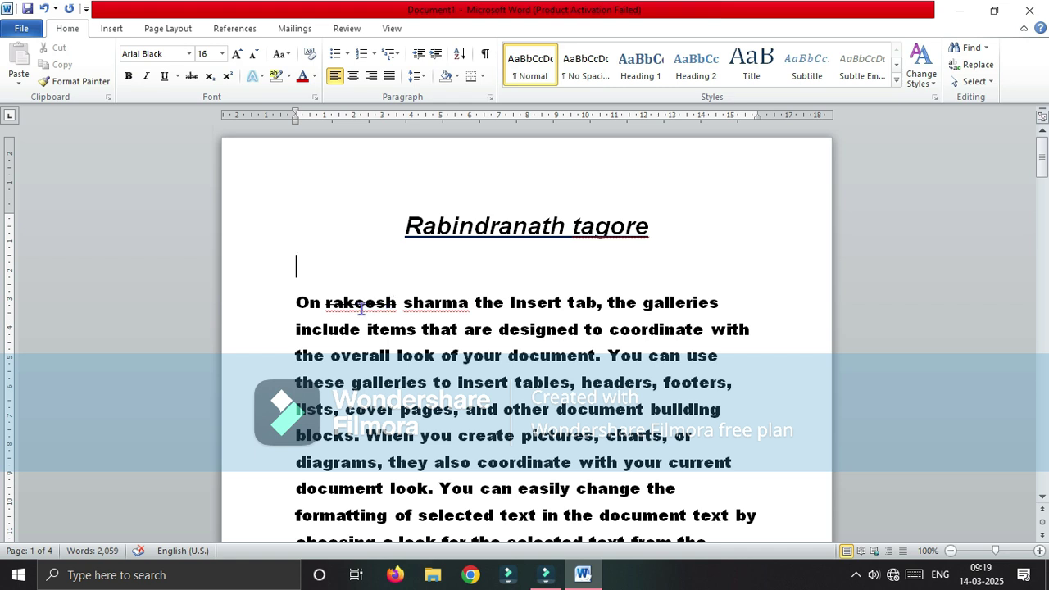
Add a blank line before the first paragraph, then select and delete all content
left_click(412, 300)
left_click(296, 303)
key("Return")
key("Return")
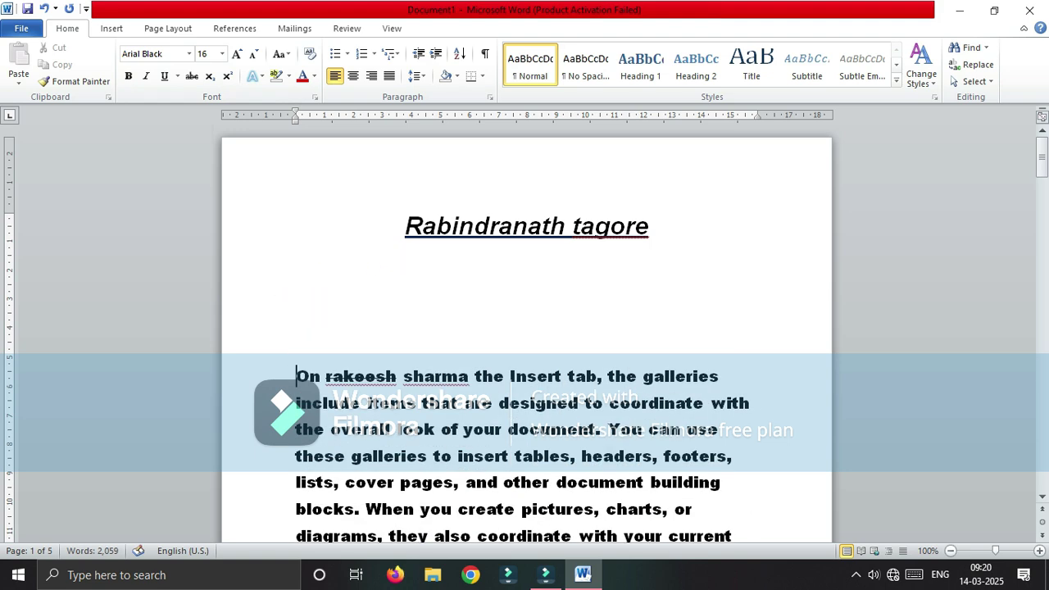
triple_click(300, 317)
key("Delete")
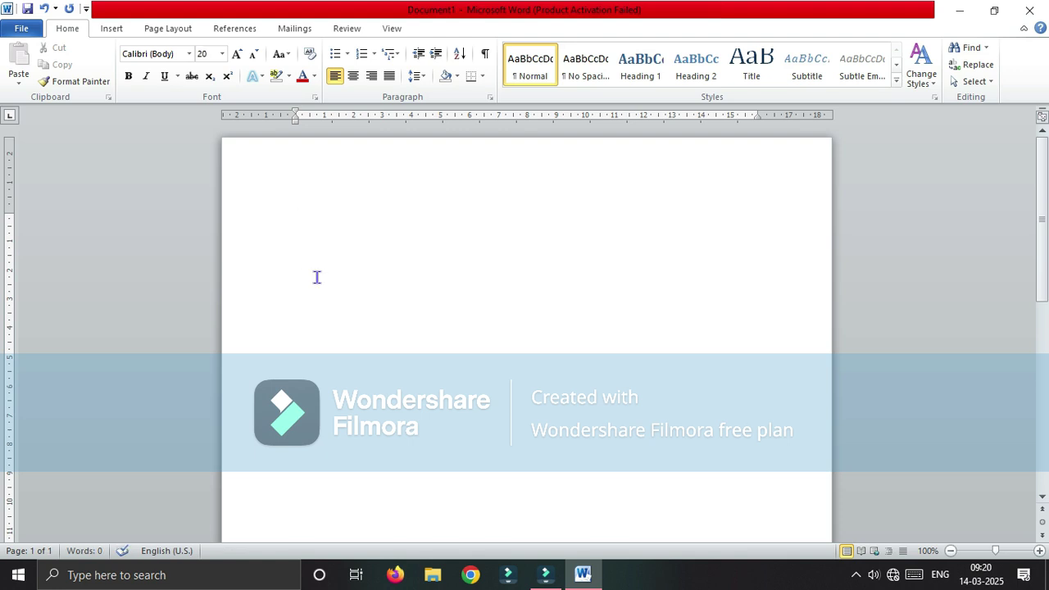
Enter O2, CO2 and H2O on separate lines, followed by the equation A2+B2=A2+2AB+B2
type("O2")
key("Return")
type("CO2")
key("Return")
type("H2O")
key("Return")
type("A2+B2")
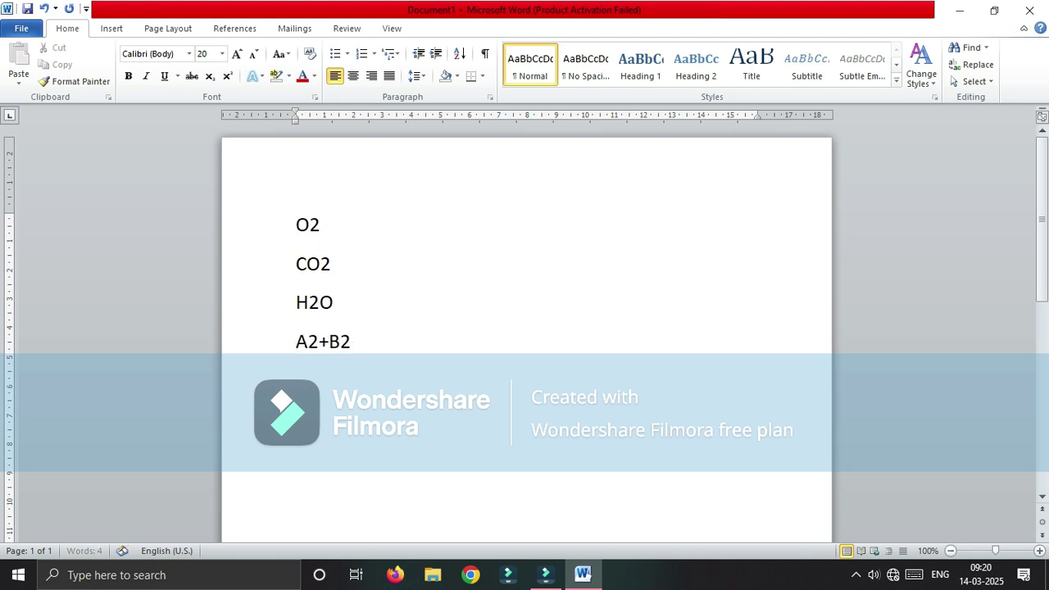
type("=A2+2AB+")
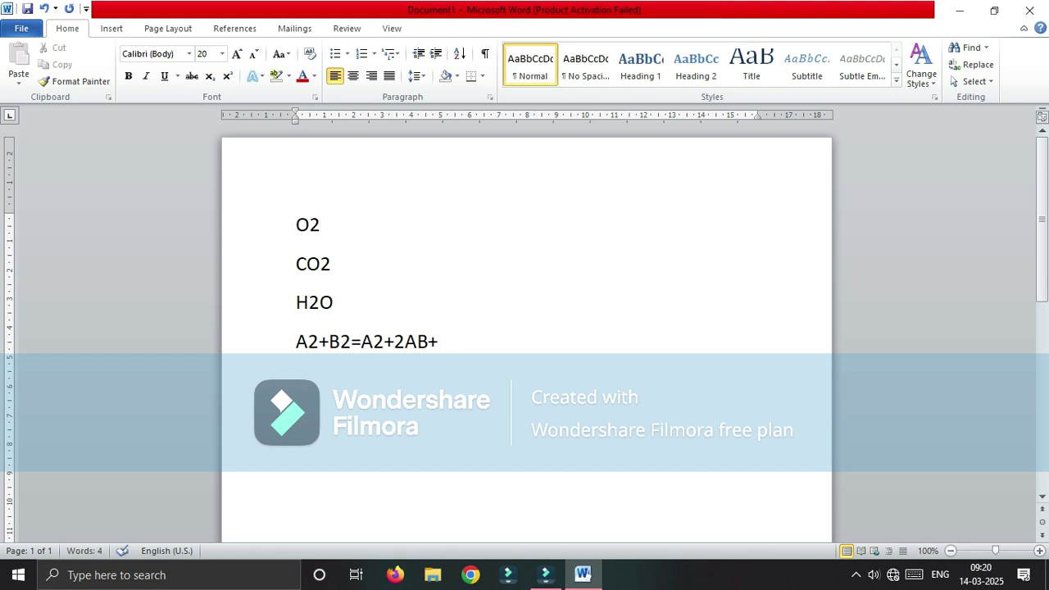
type("B2")
Subscript the 2 in O2, then select the 2 in CO2
left_click_drag(310, 225, 320, 226)
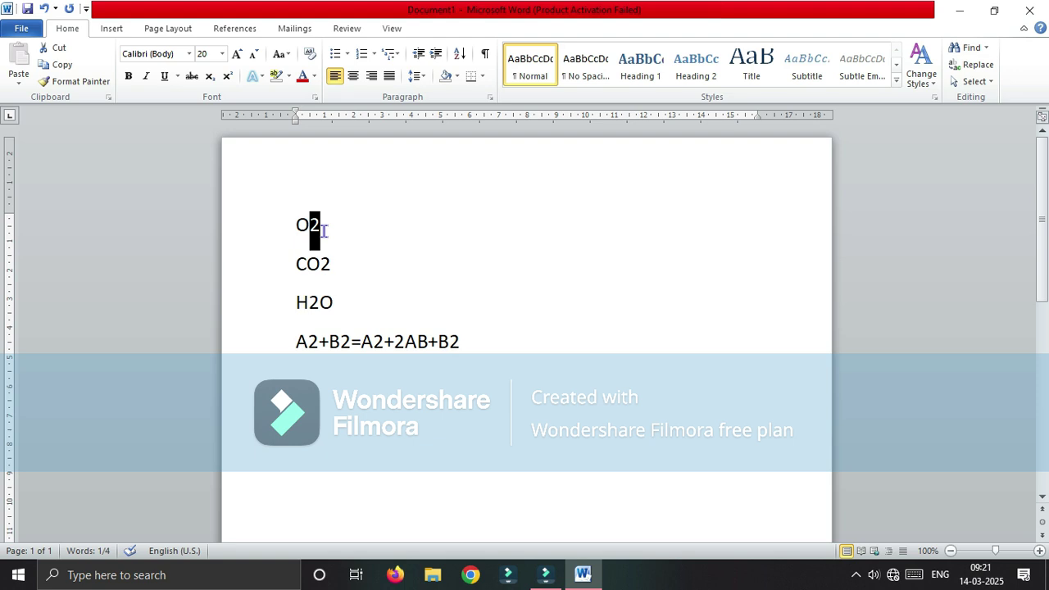
left_click(210, 80)
left_click(373, 224)
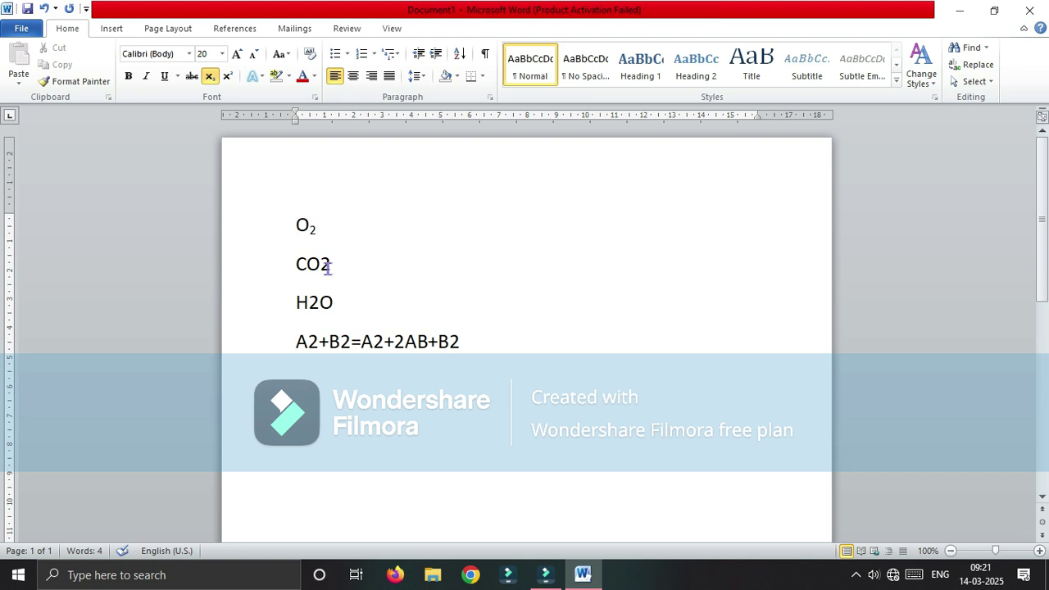
left_click_drag(332, 265, 325, 265)
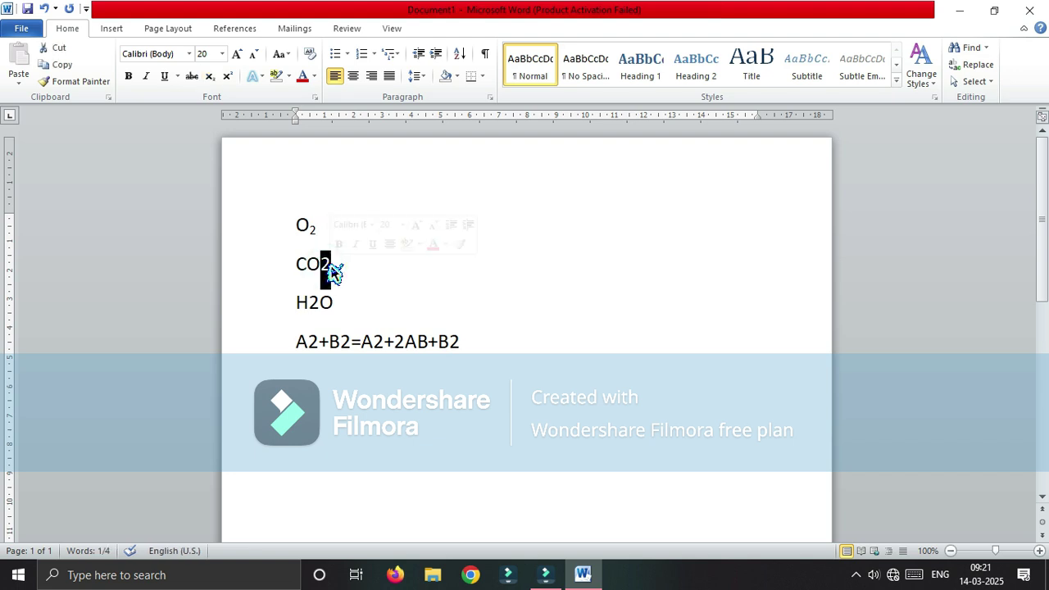
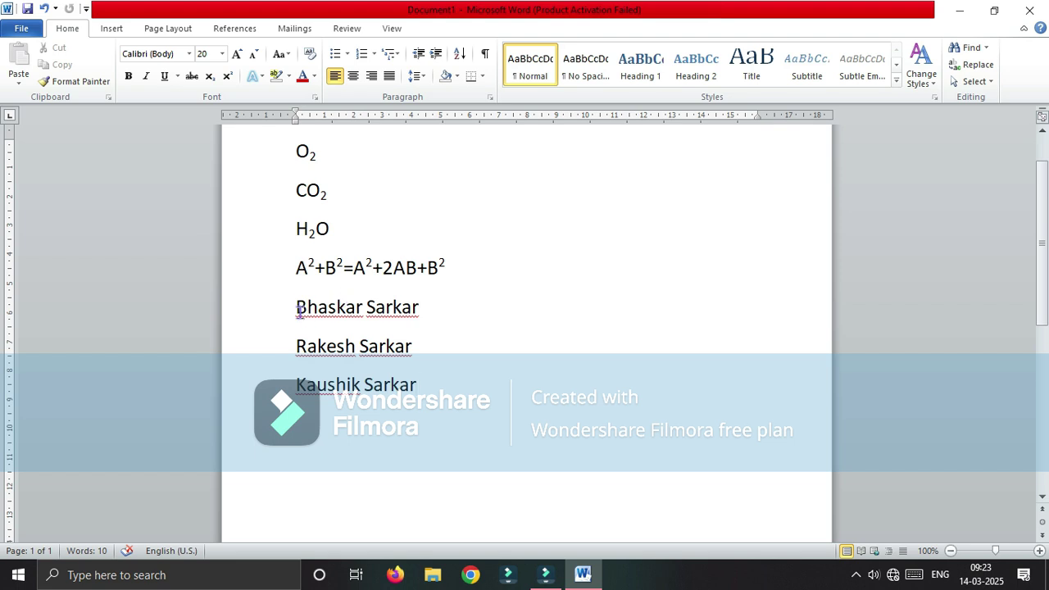
Apply the blue Gradient Fill text effect to the first name line
left_click(276, 315)
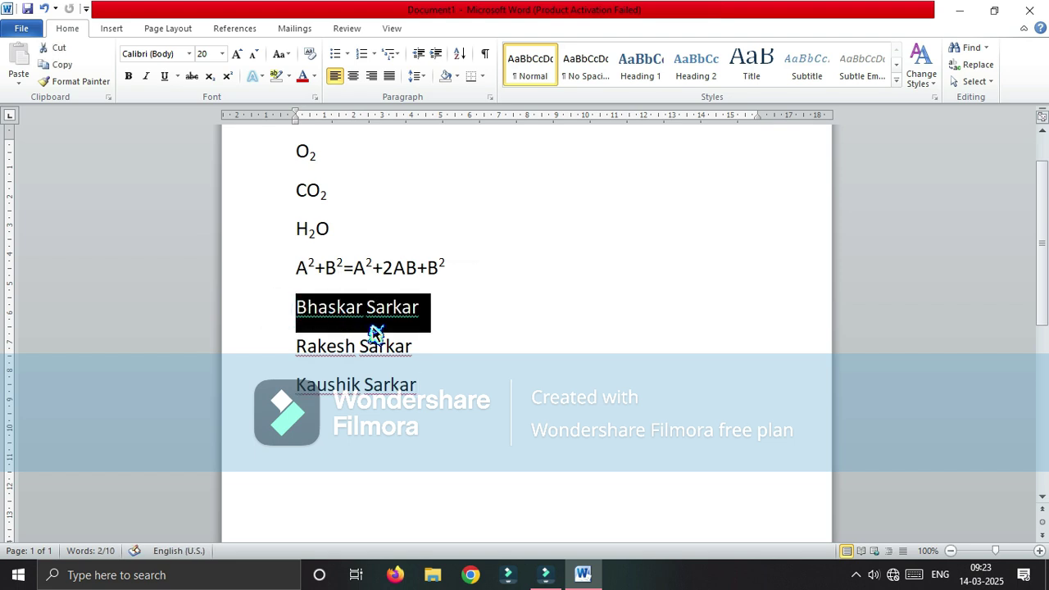
left_click(263, 79)
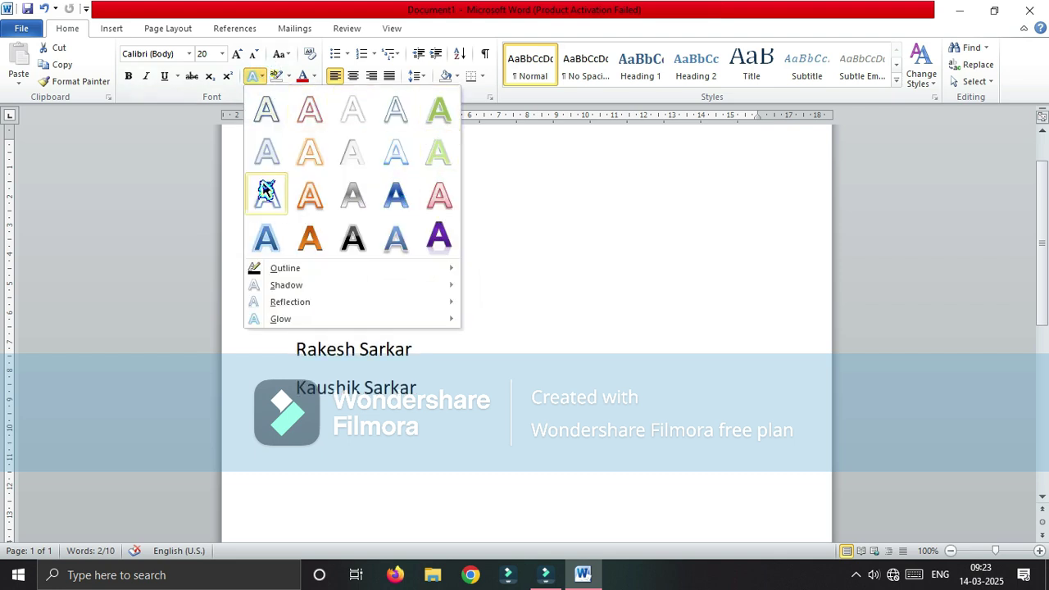
left_click(268, 240)
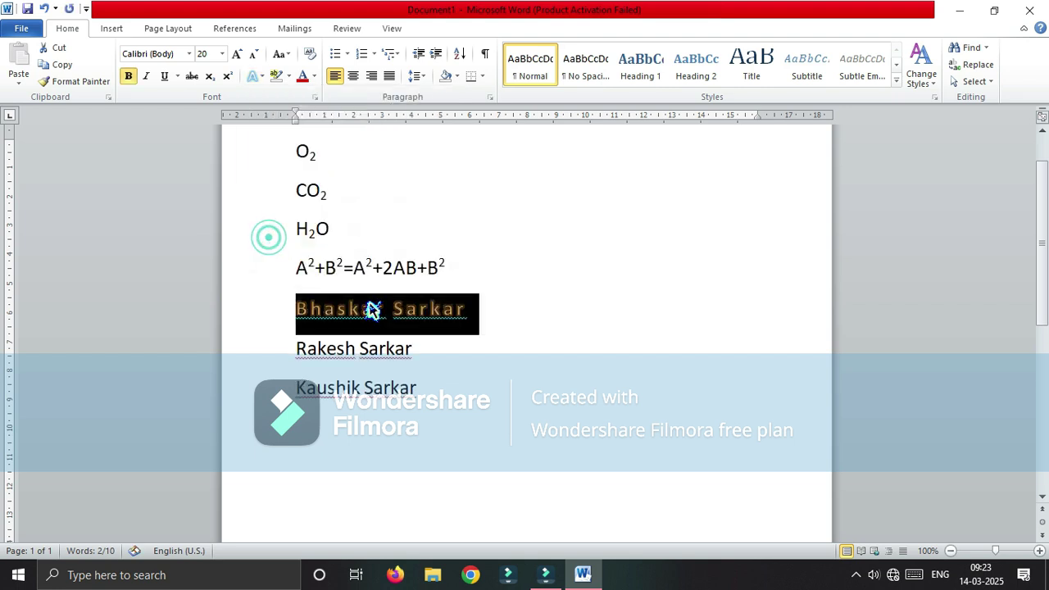
left_click(506, 315)
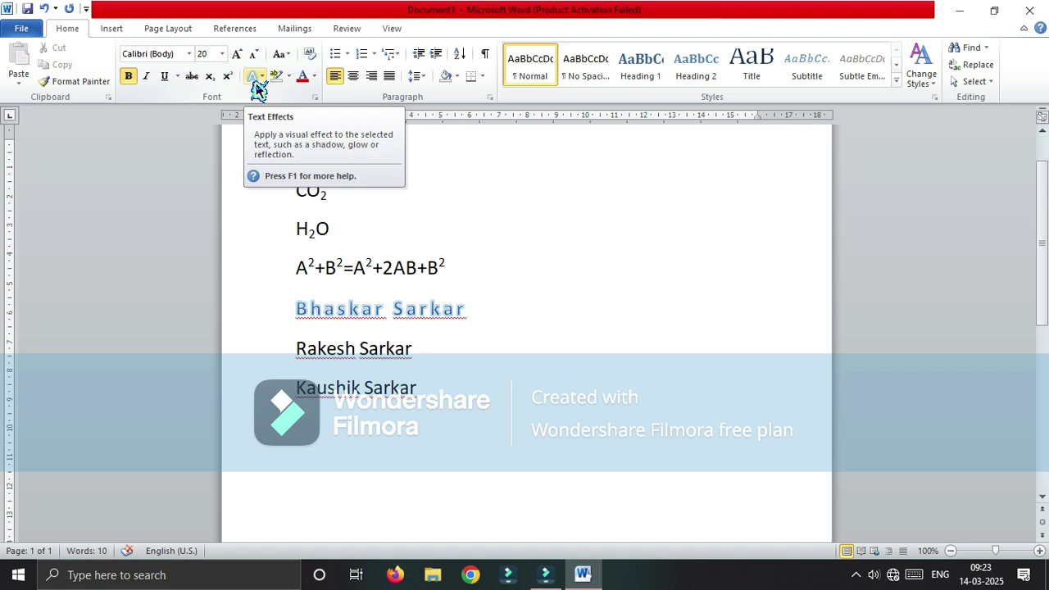
Give the second name line the black text effect
triple_click(439, 349)
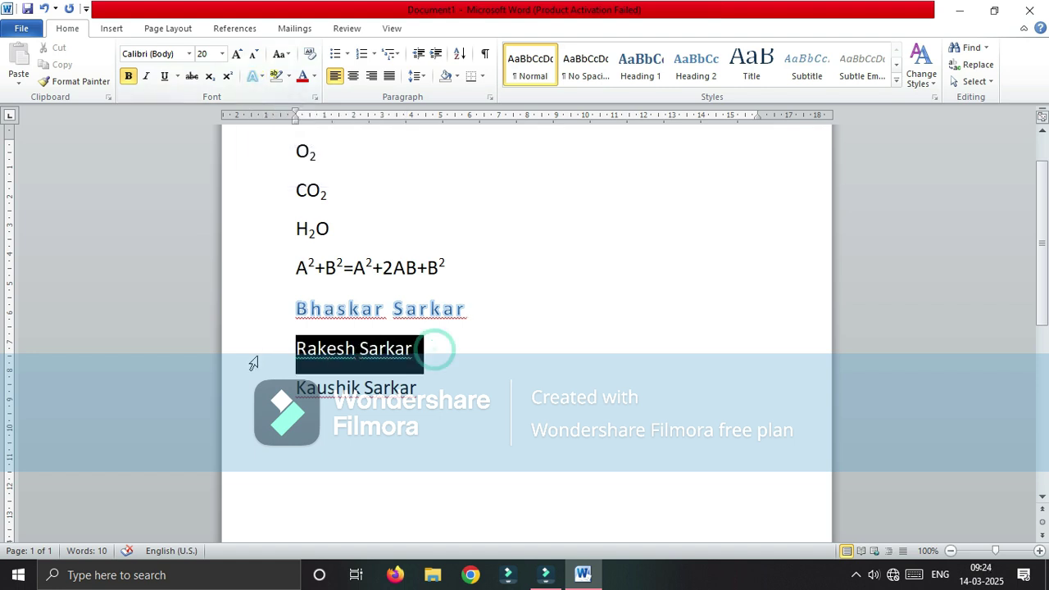
left_click(261, 76)
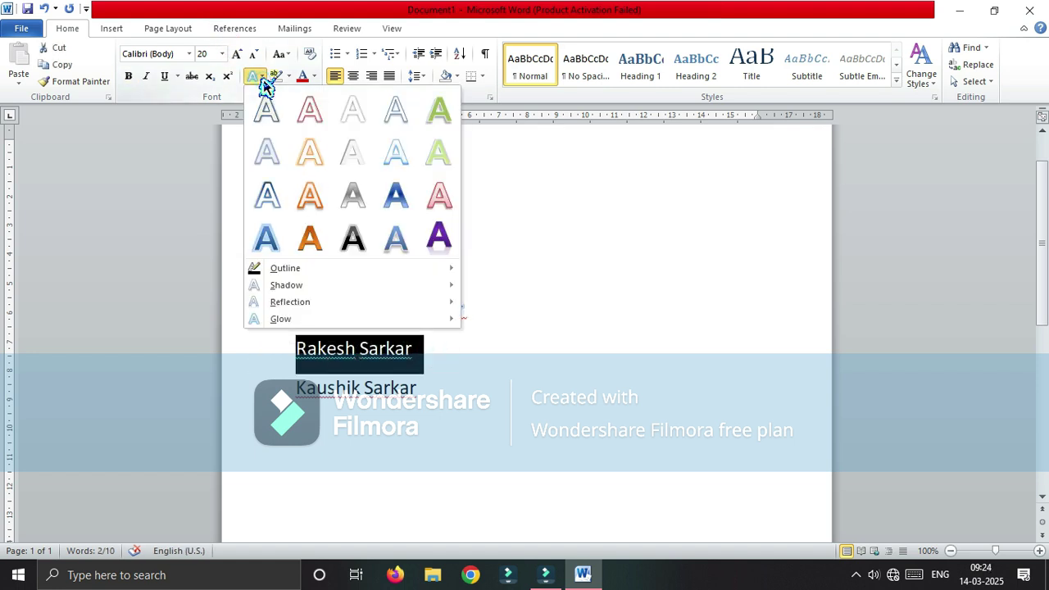
left_click(357, 242)
left_click(468, 326)
Give the third name line the blue text effect
triple_click(423, 412)
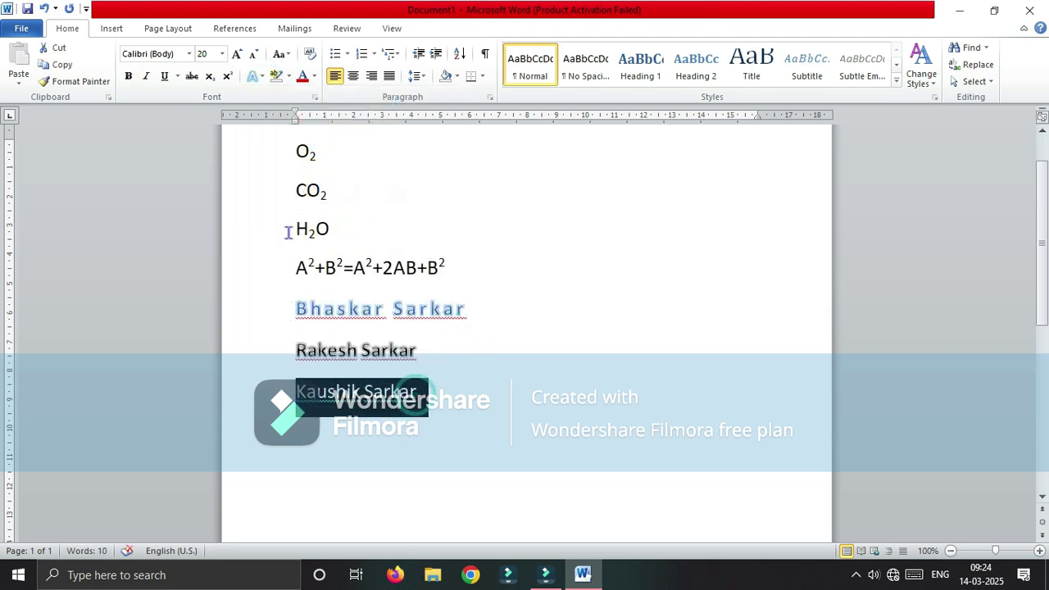
left_click(262, 78)
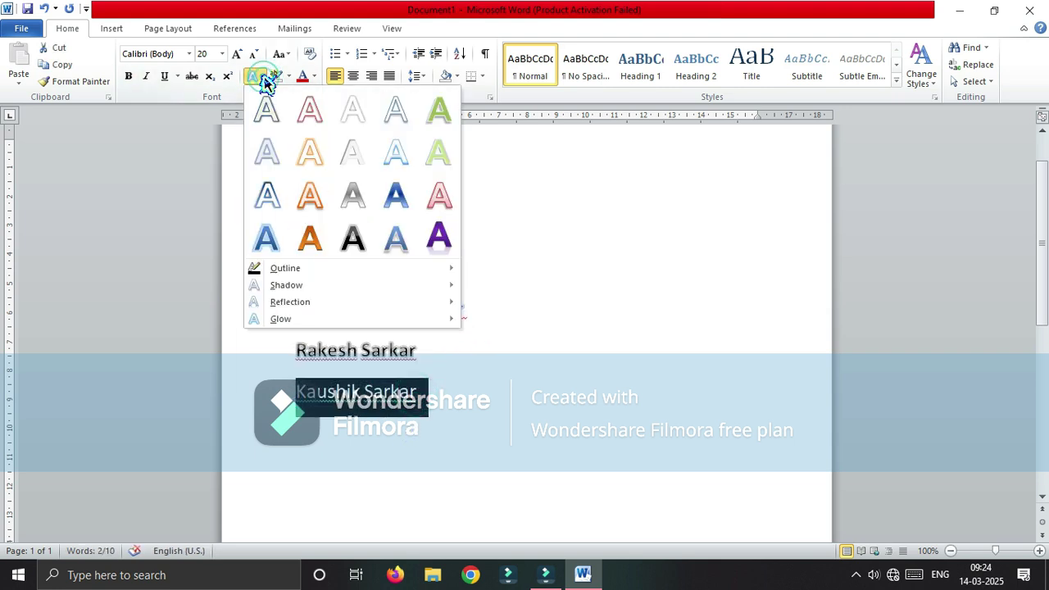
left_click(399, 201)
left_click(470, 392)
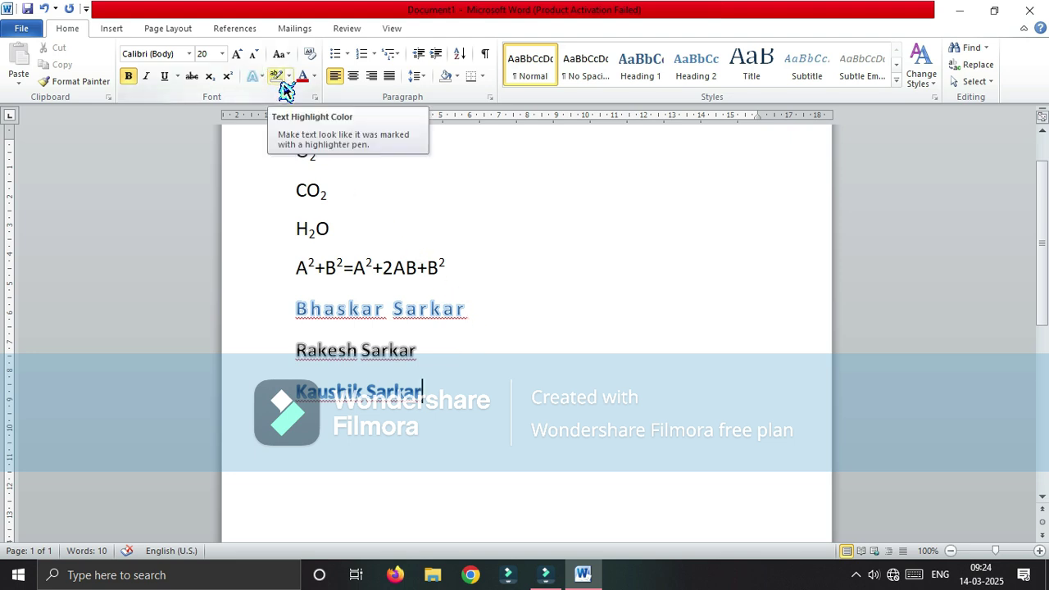
Highlight O2 on the first line in green
left_click(458, 233)
scroll(351, 271, "up", 2)
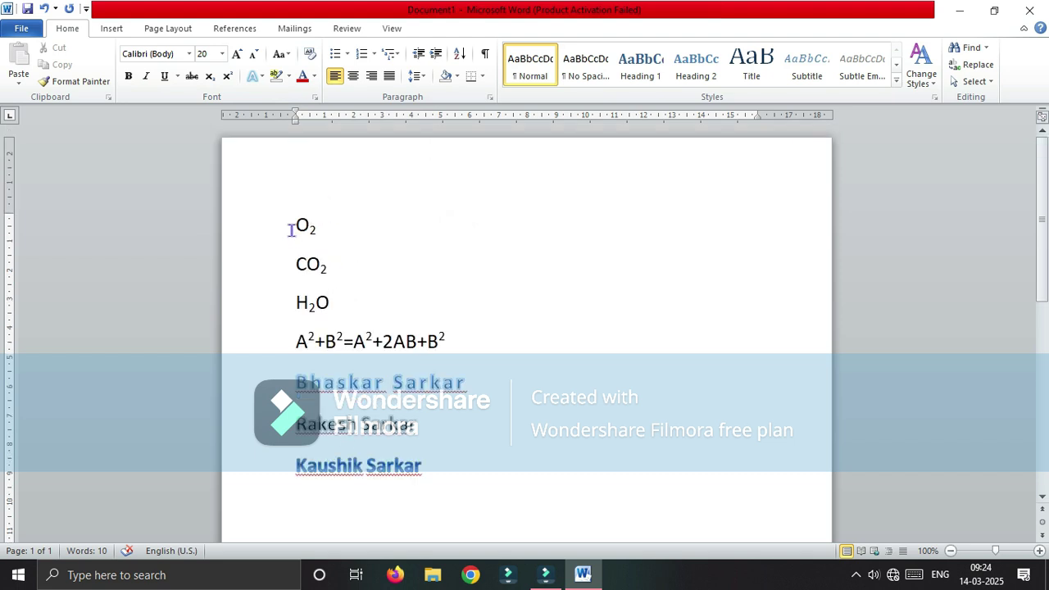
left_click_drag(289, 229, 330, 232)
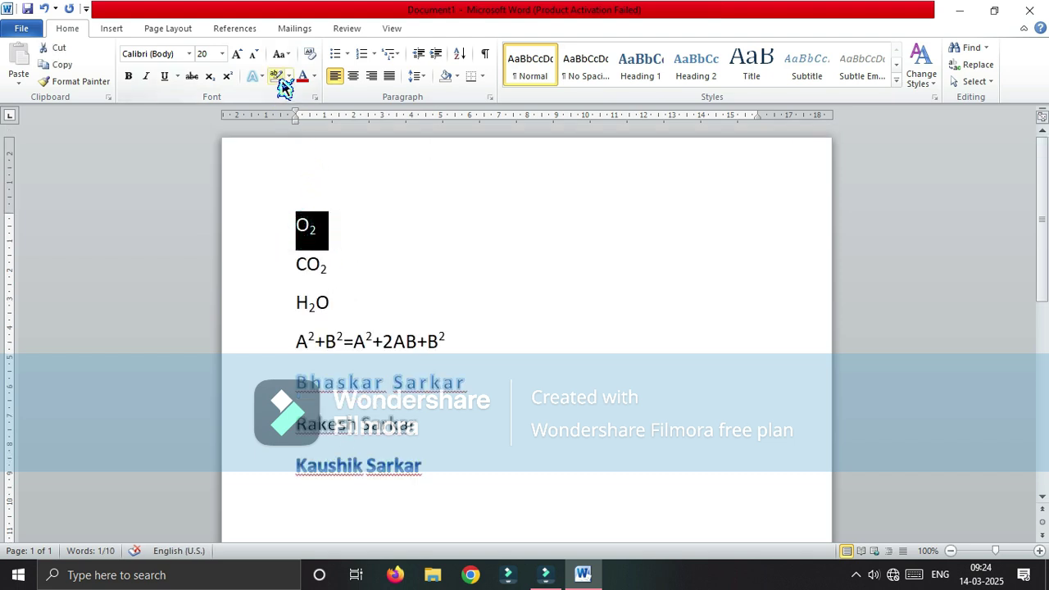
left_click(289, 76)
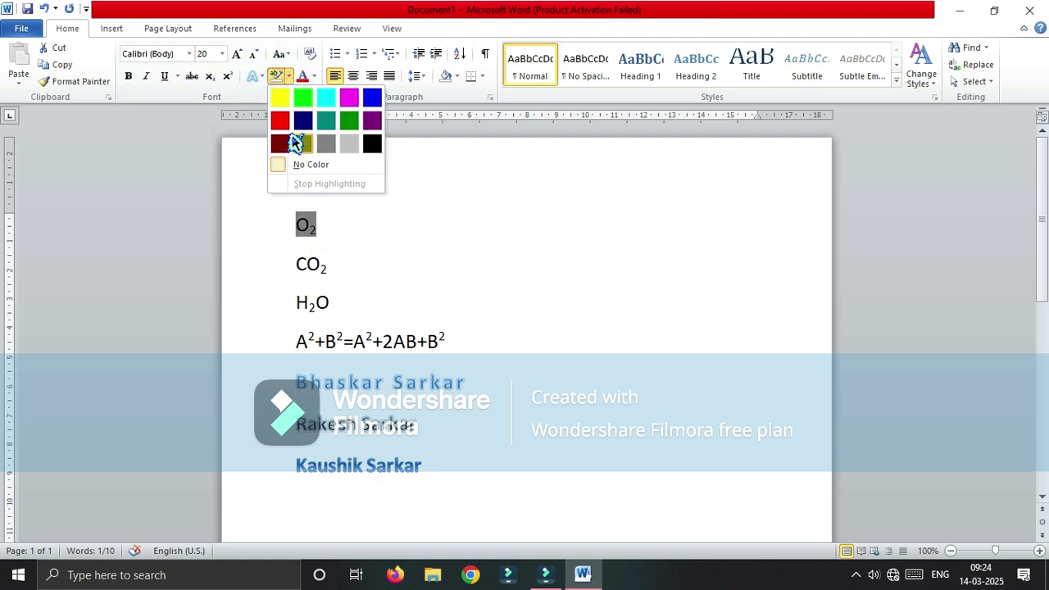
left_click(350, 123)
left_click(426, 232)
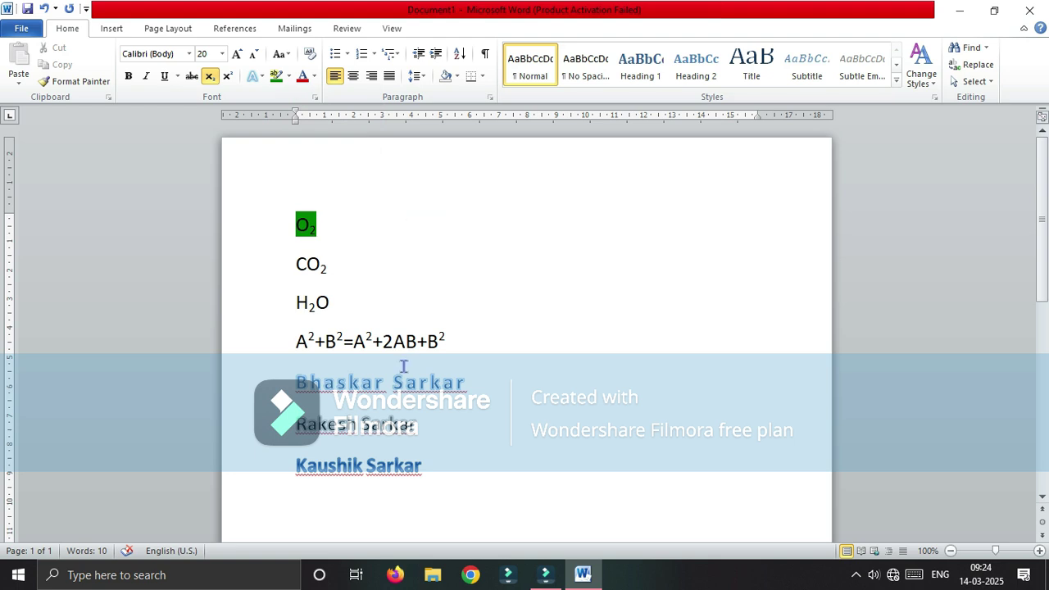
Highlight the first name line in teal
left_click(277, 387)
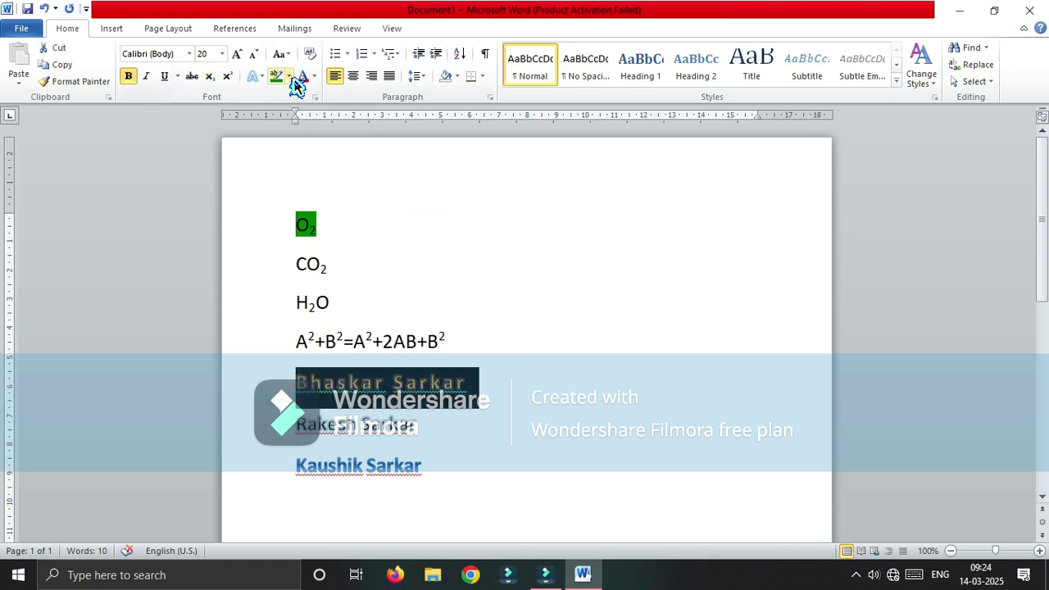
left_click(291, 78)
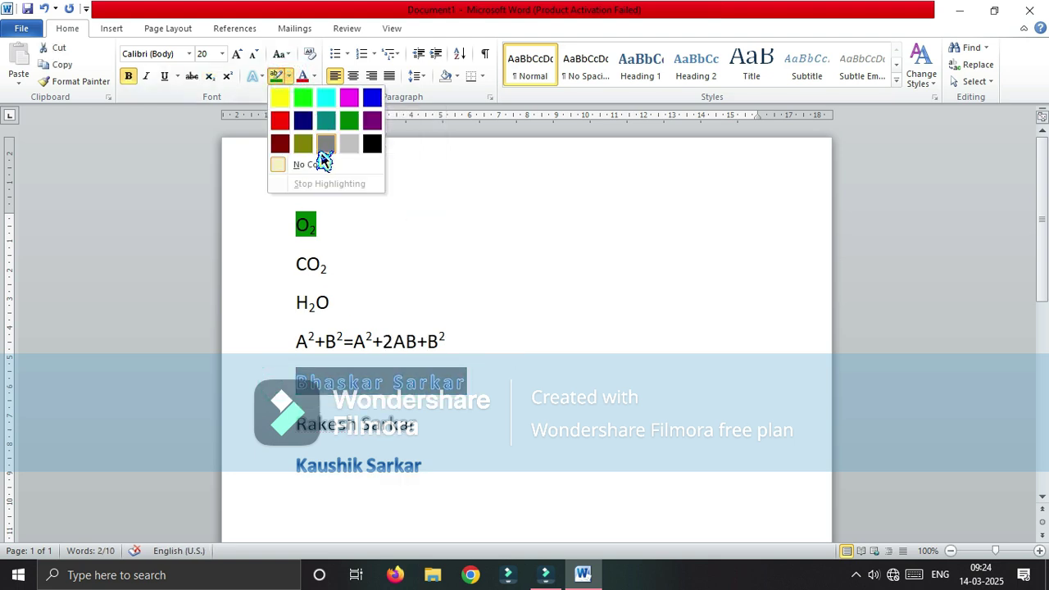
left_click(327, 121)
left_click(527, 322)
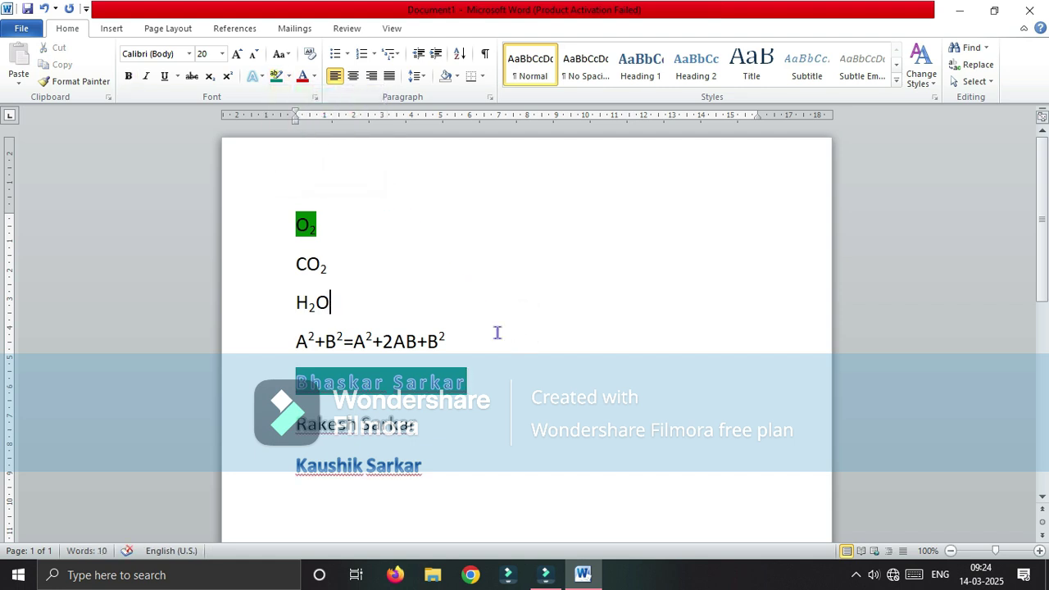
Put the insertion point on the empty line below the last name
scroll(497, 332, "down", 3)
left_click(442, 324)
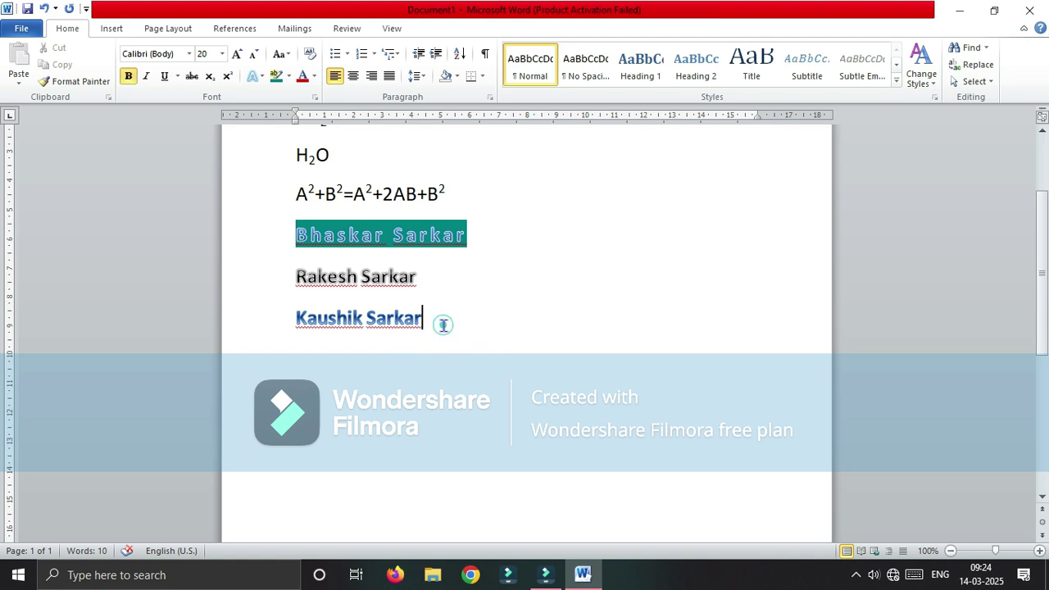
left_click(295, 384)
left_click(295, 384)
Enter =rand() below the names to insert sample paragraphs spanning two pages
type("=ra")
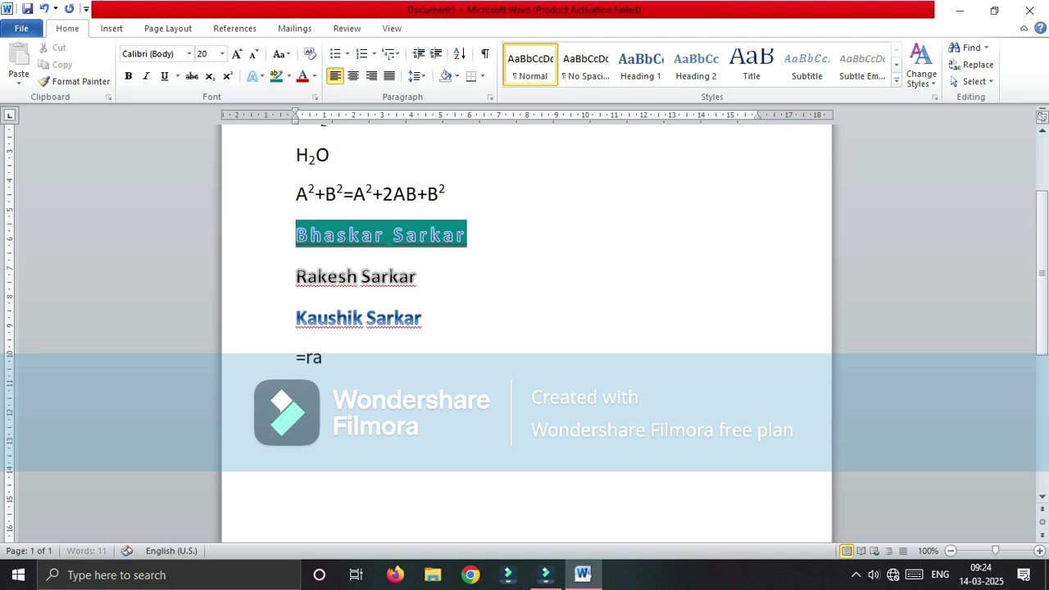
type("nd()")
key("Return")
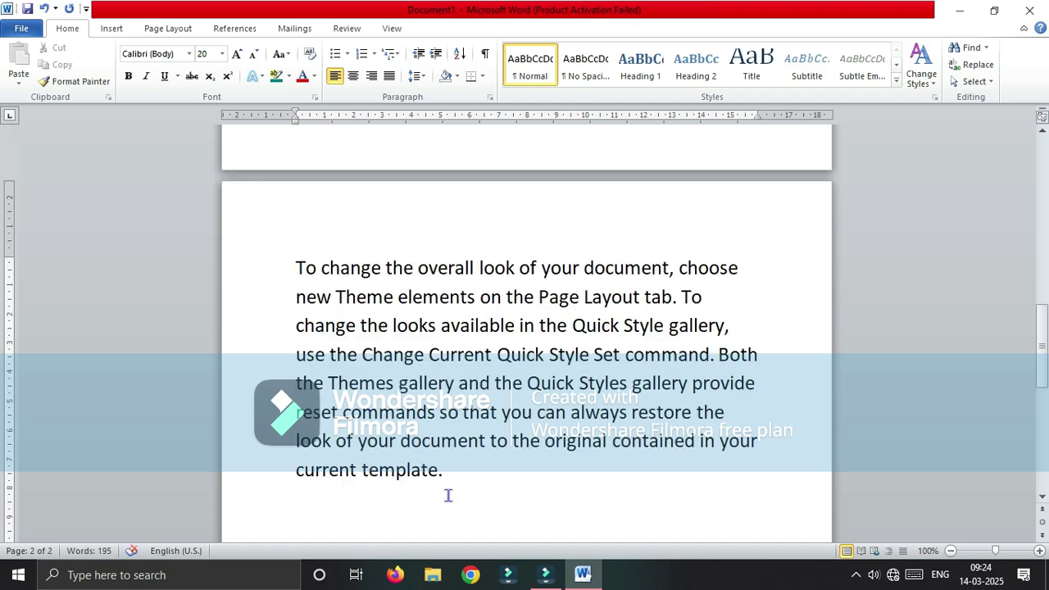
scroll(508, 385, "up", 5)
scroll(508, 385, "up", 3)
scroll(509, 386, "down", 3)
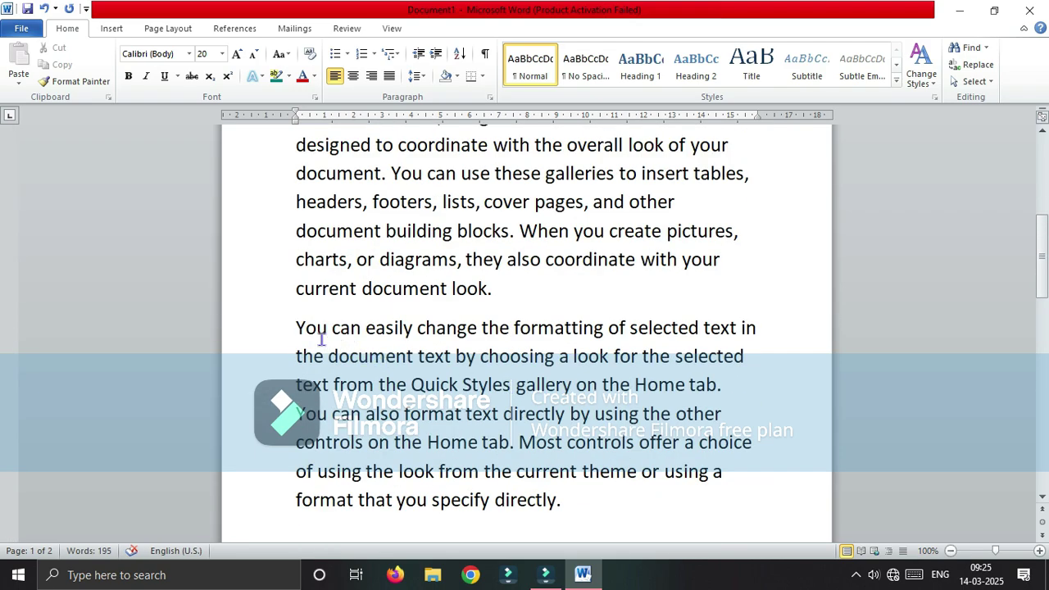
scroll(321, 338, "down", 1)
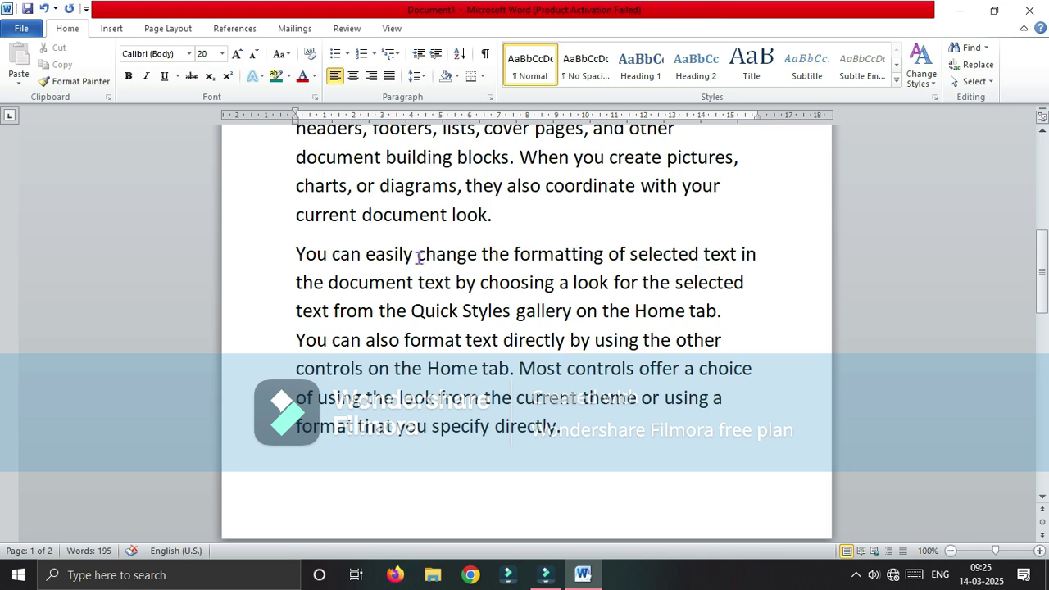
Give the word 'formatting' in the second sample paragraph a bright green highlight
left_click_drag(511, 254, 611, 256)
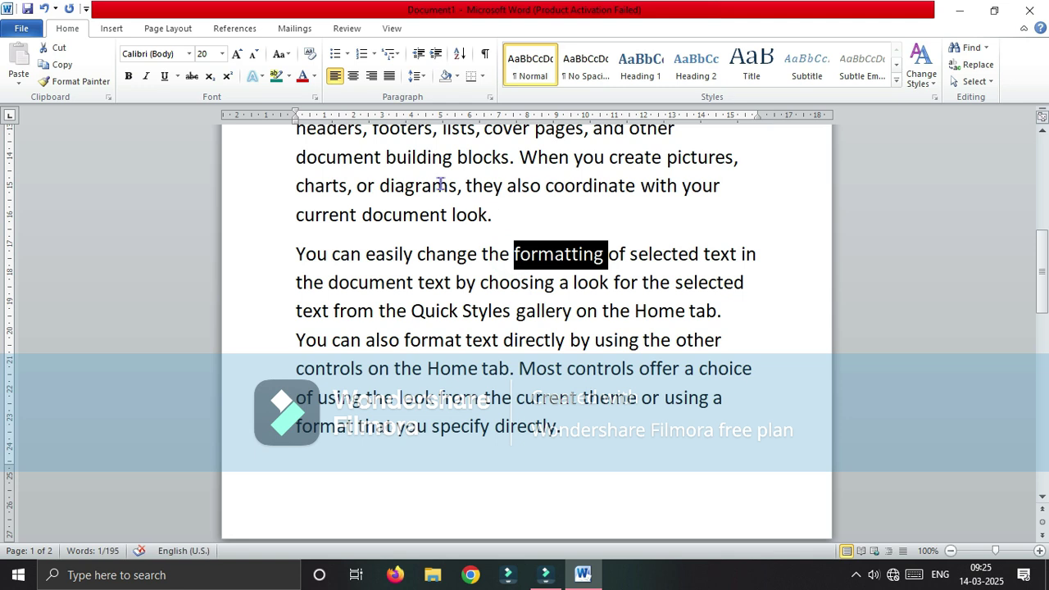
left_click(289, 77)
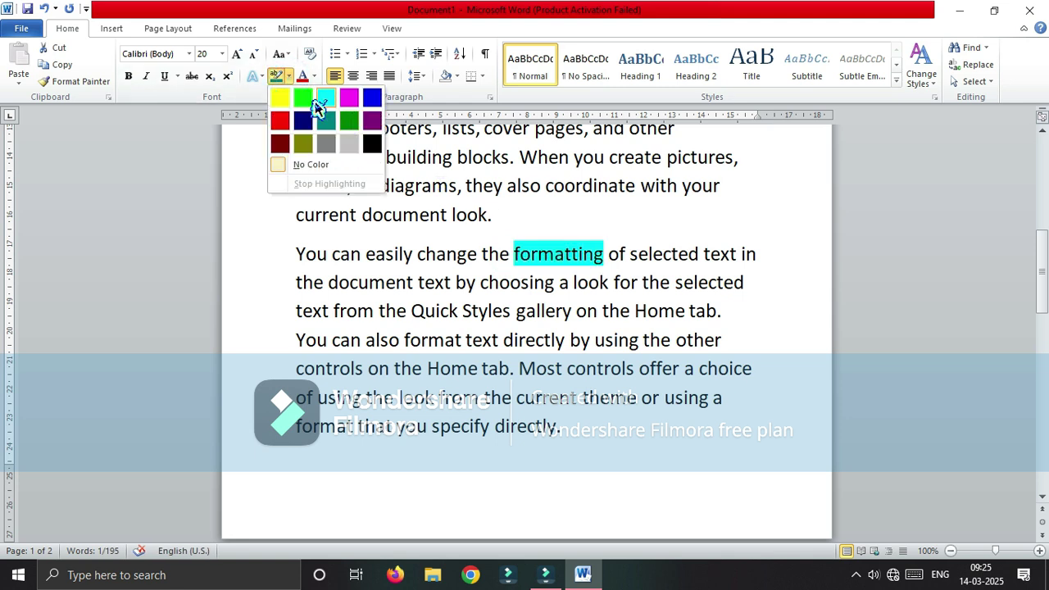
left_click(303, 98)
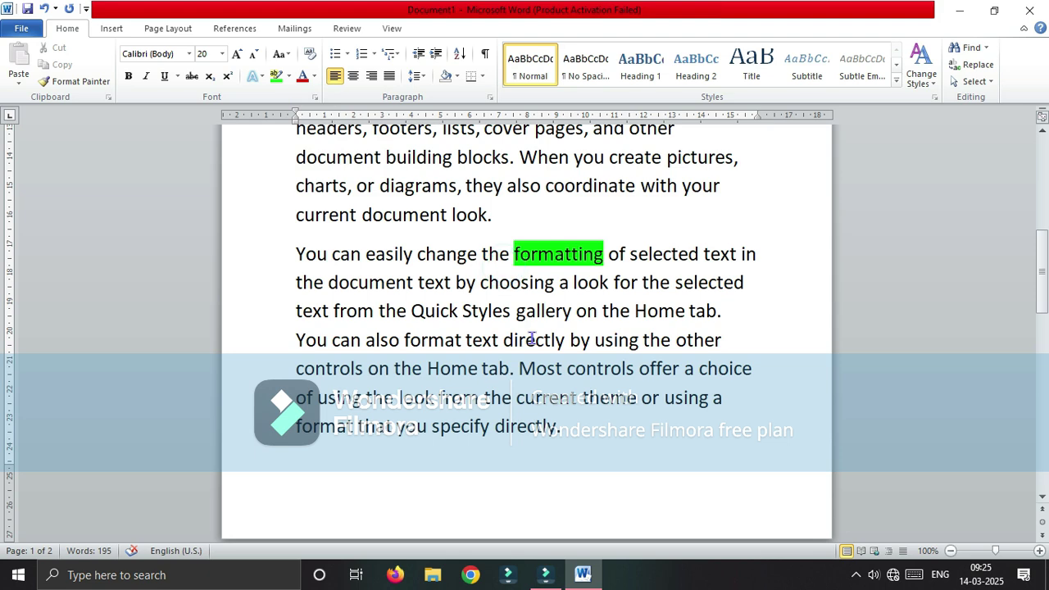
scroll(533, 340, "down", 1)
scroll(537, 344, "up", 3)
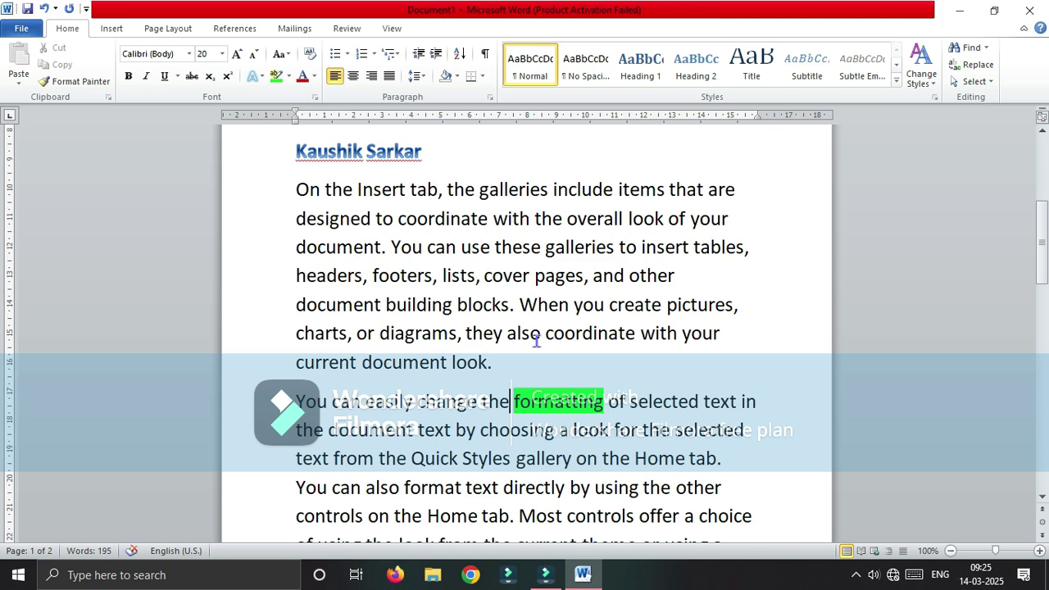
scroll(536, 341, "up", 1)
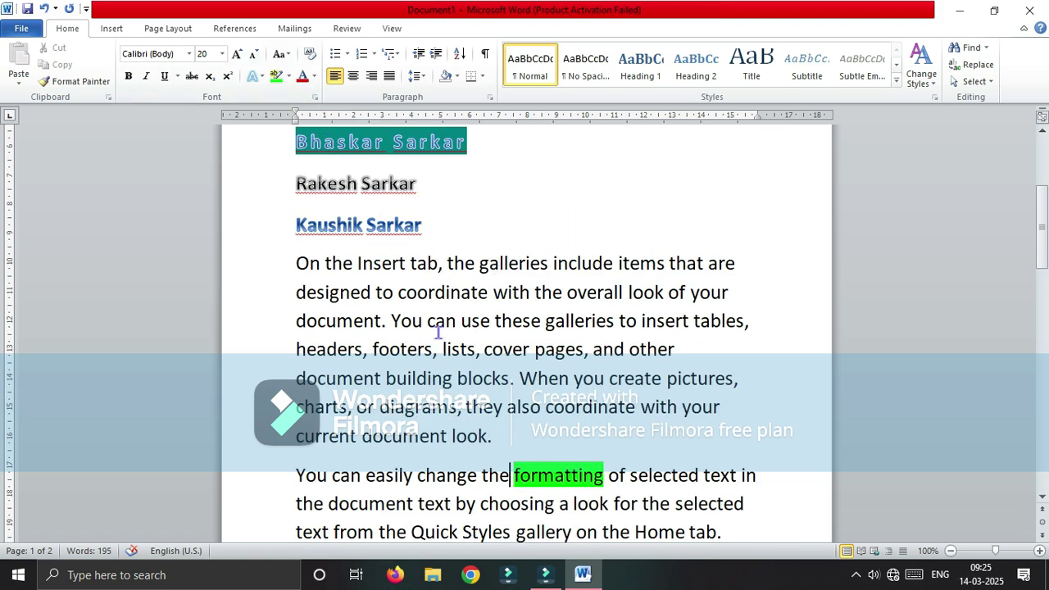
scroll(438, 331, "up", 1)
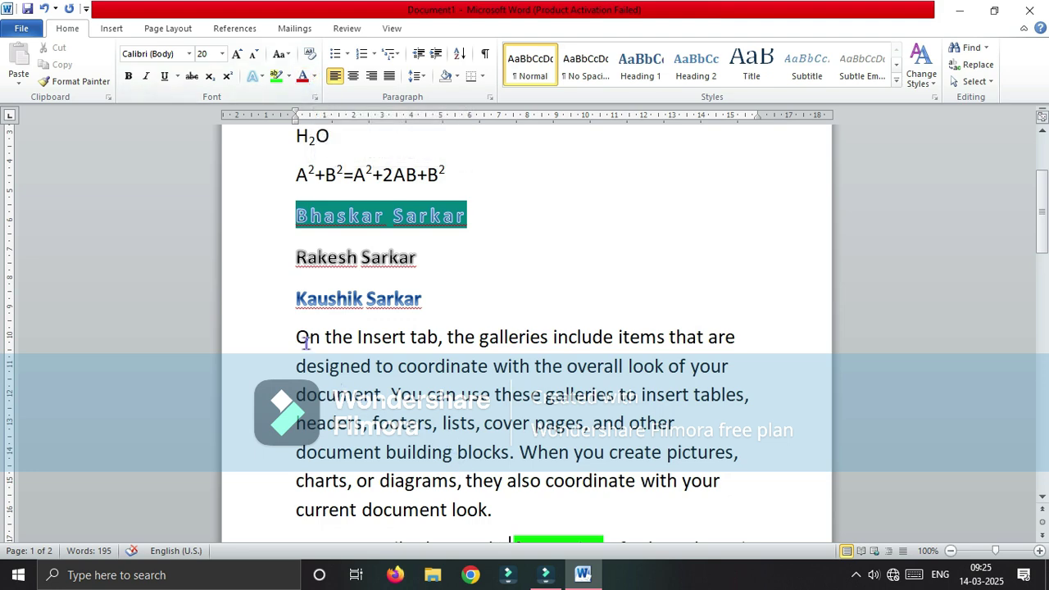
scroll(320, 392, "down", 1)
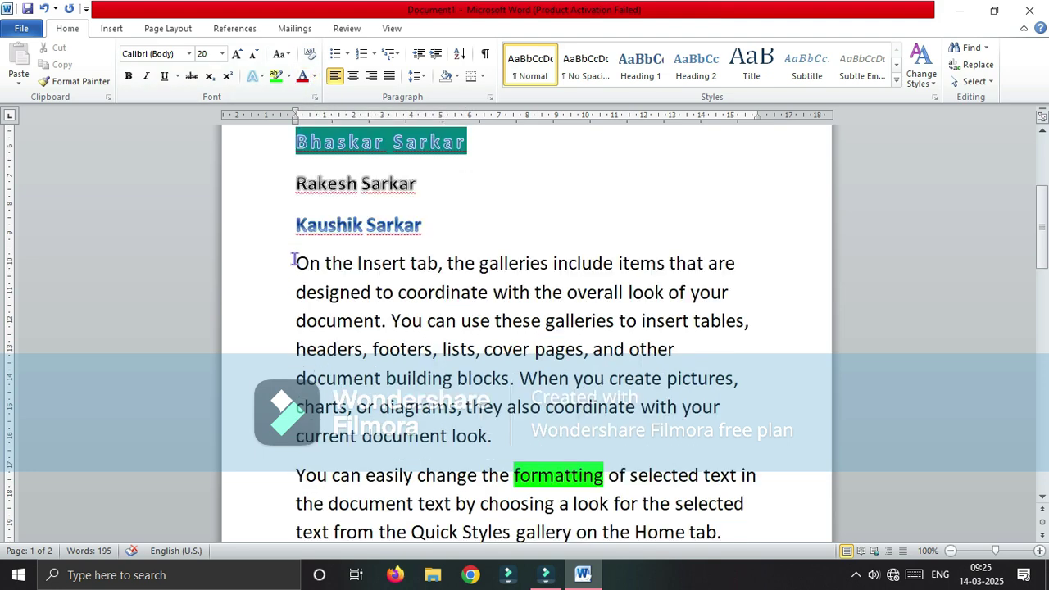
Colour the 'On the Insert tab' paragraph red
left_click_drag(294, 261, 499, 428)
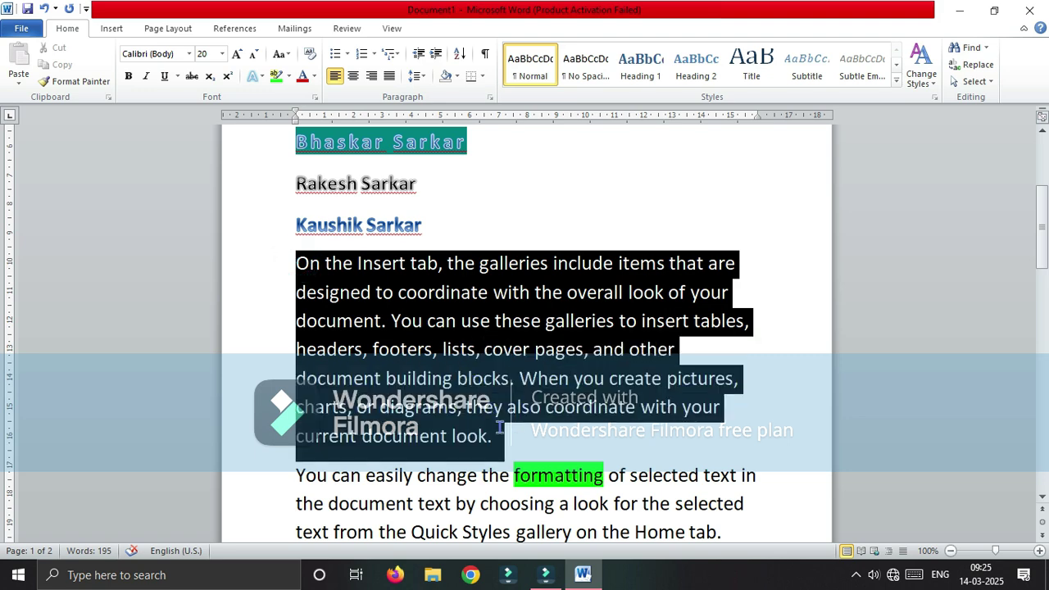
left_click(314, 76)
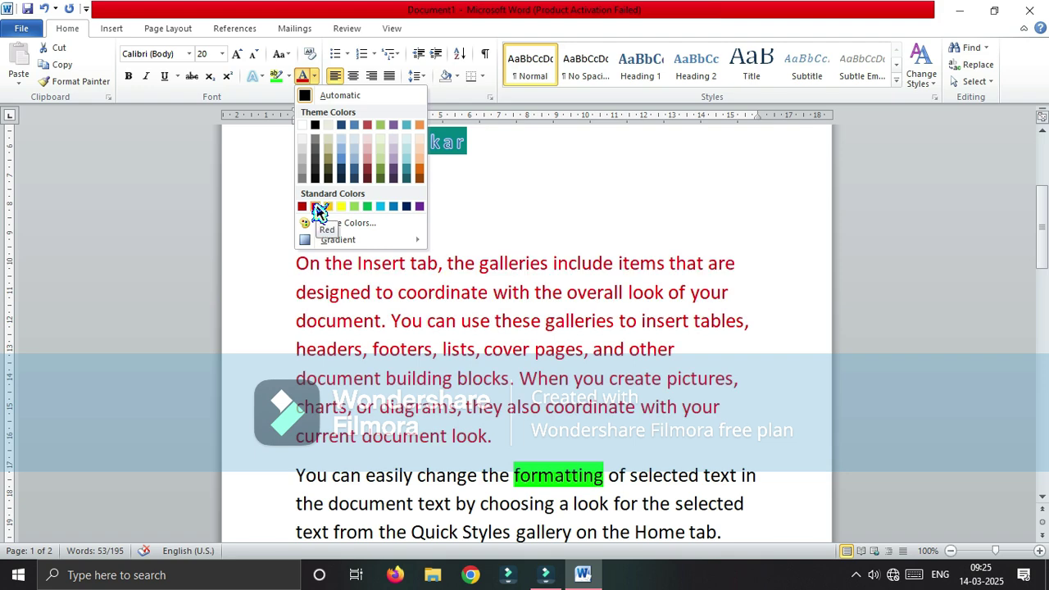
left_click(318, 210)
left_click(489, 389)
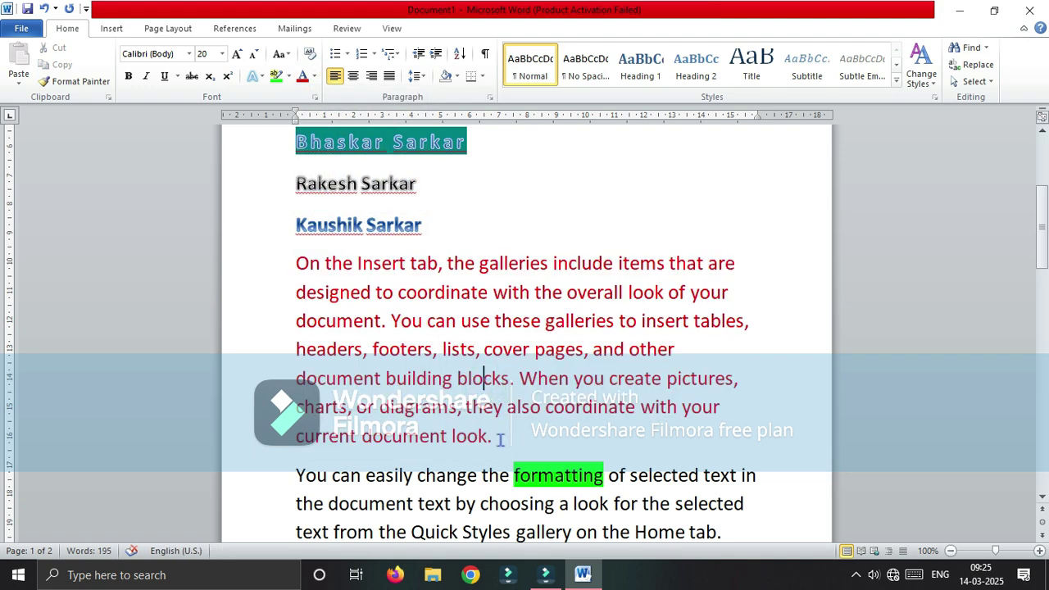
Preview highlight colours on the red paragraph, then close without applying any
left_click_drag(493, 436, 296, 263)
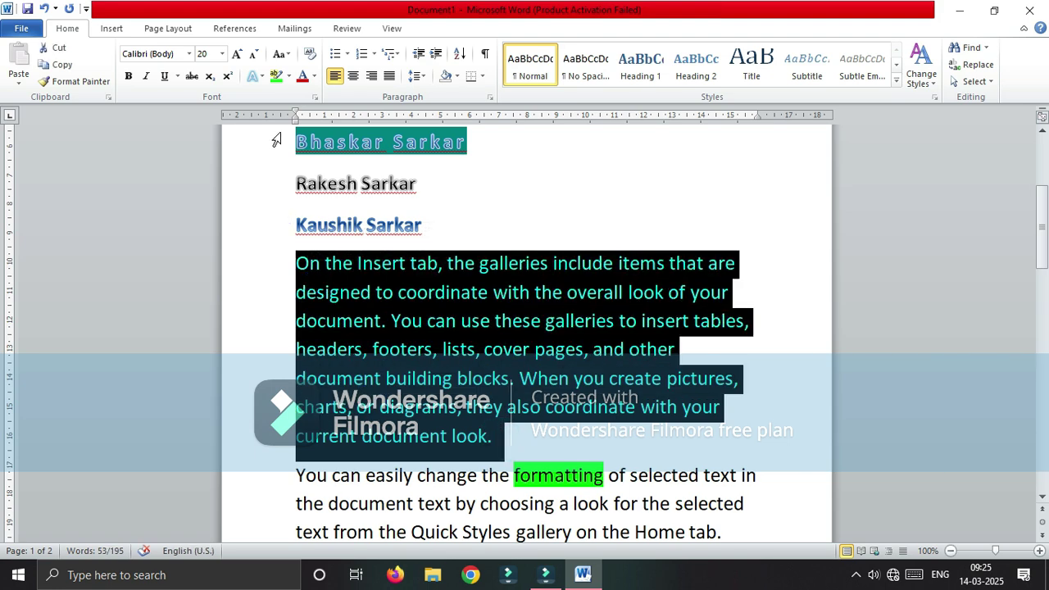
left_click(289, 76)
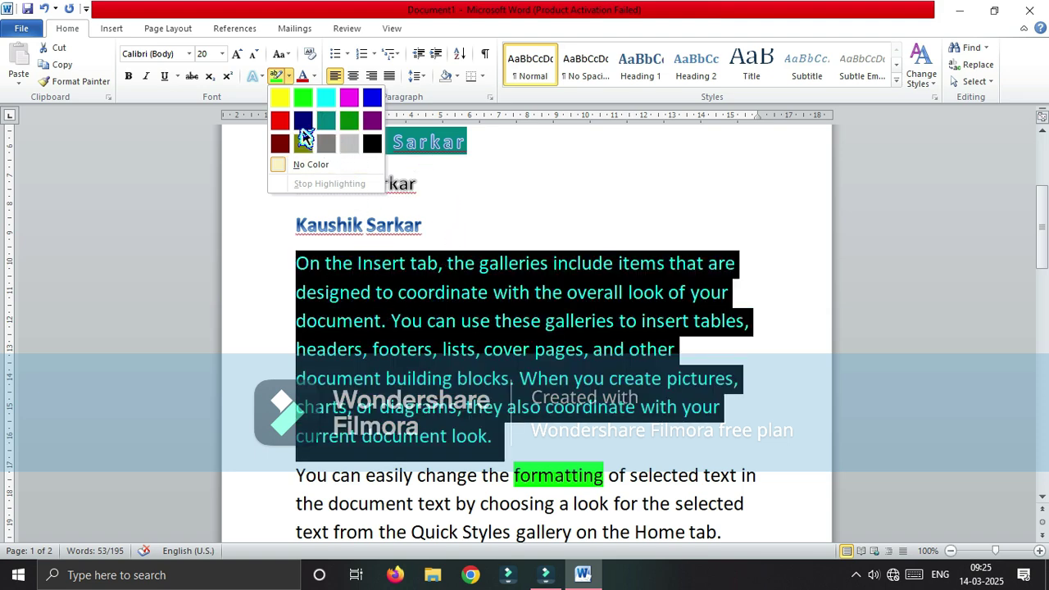
left_click(491, 271)
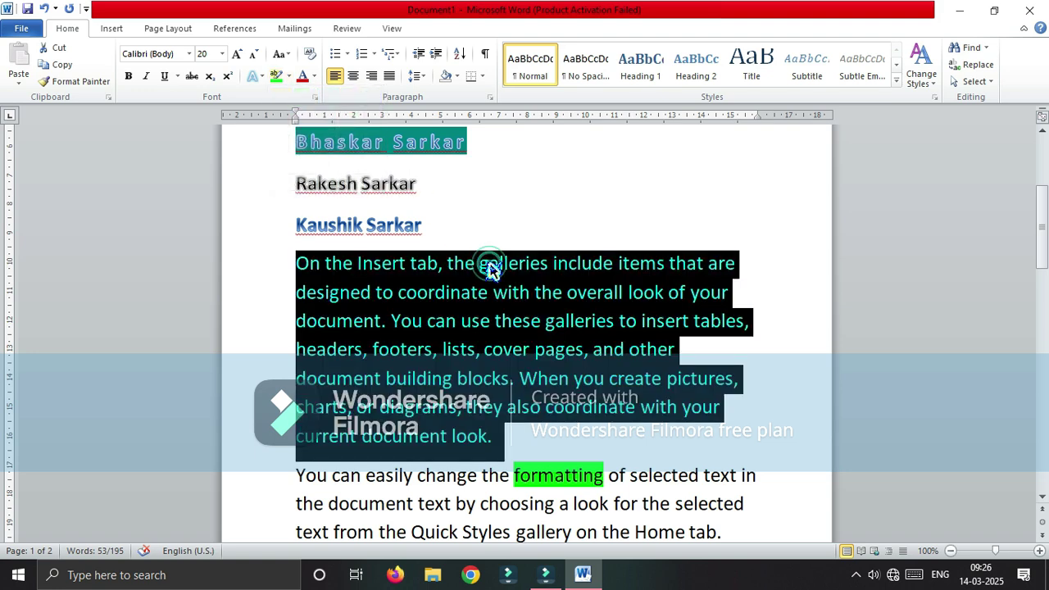
left_click(489, 268)
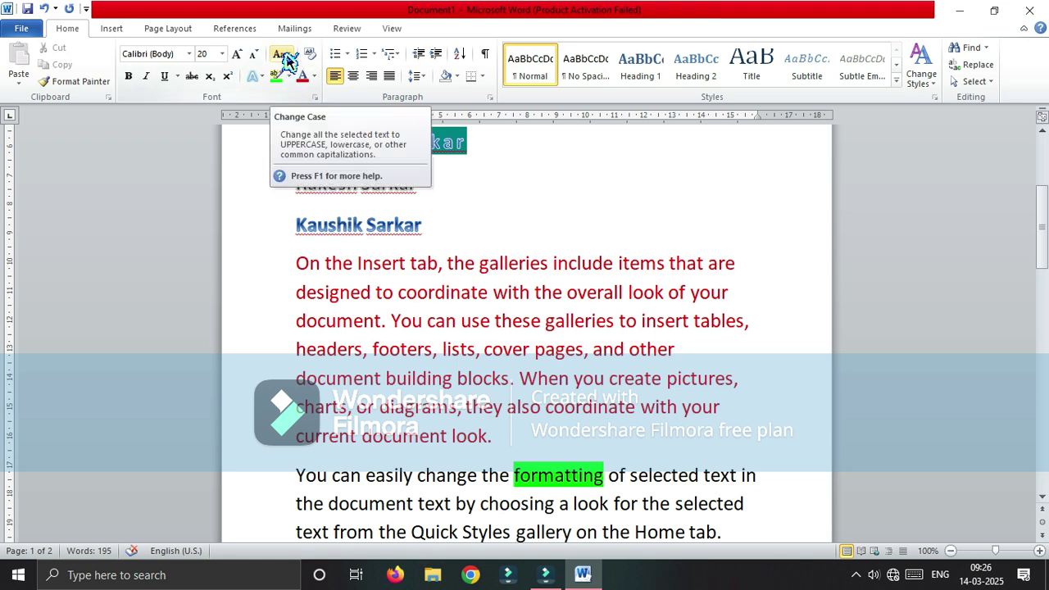
Select the page 2 paragraph starting 'To change the overall look' through 'template.'
scroll(488, 361, "down", 5)
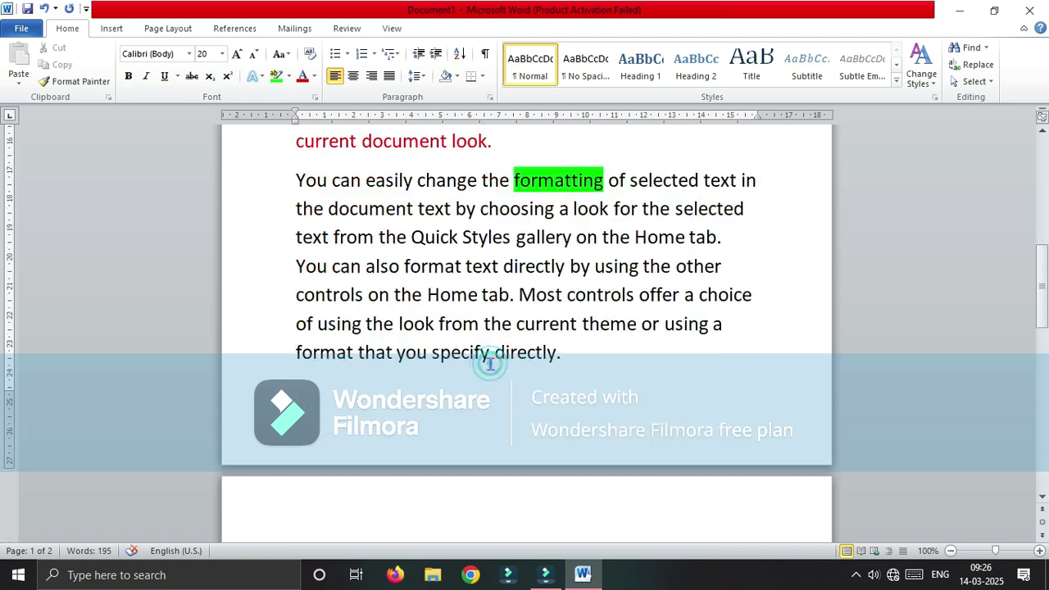
scroll(490, 357, "down", 4)
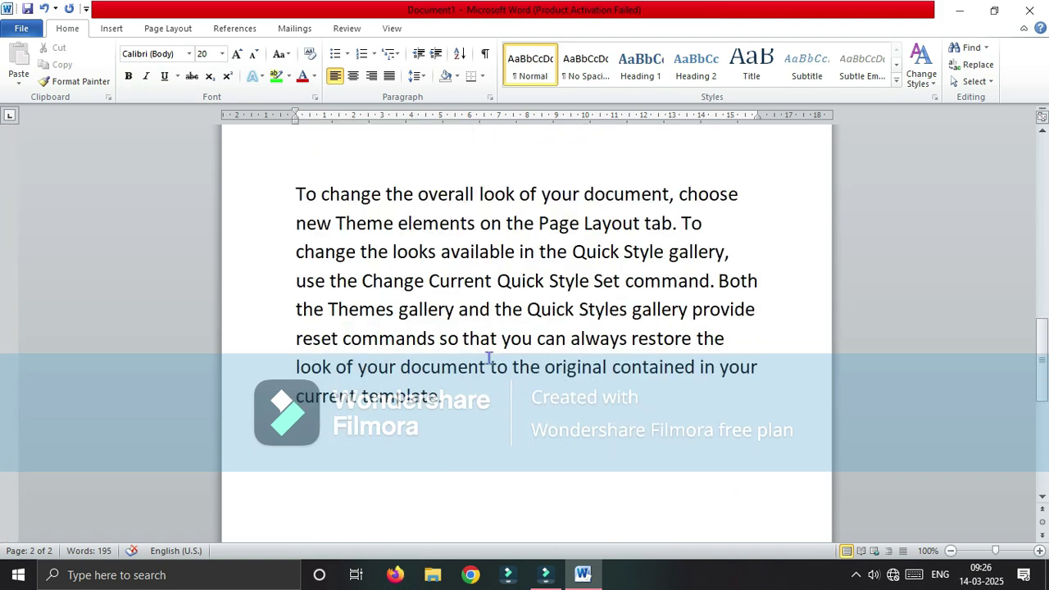
left_click_drag(294, 193, 455, 396)
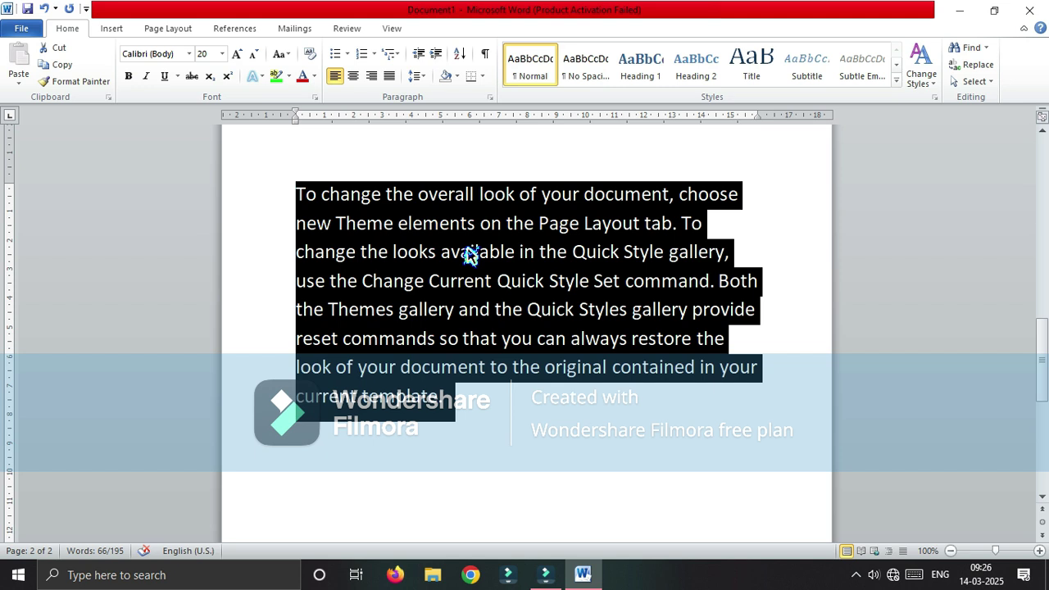
Switch the paragraph to lowercase, then UPPERCASE, and finally Capitalize Each Word
left_click(287, 59)
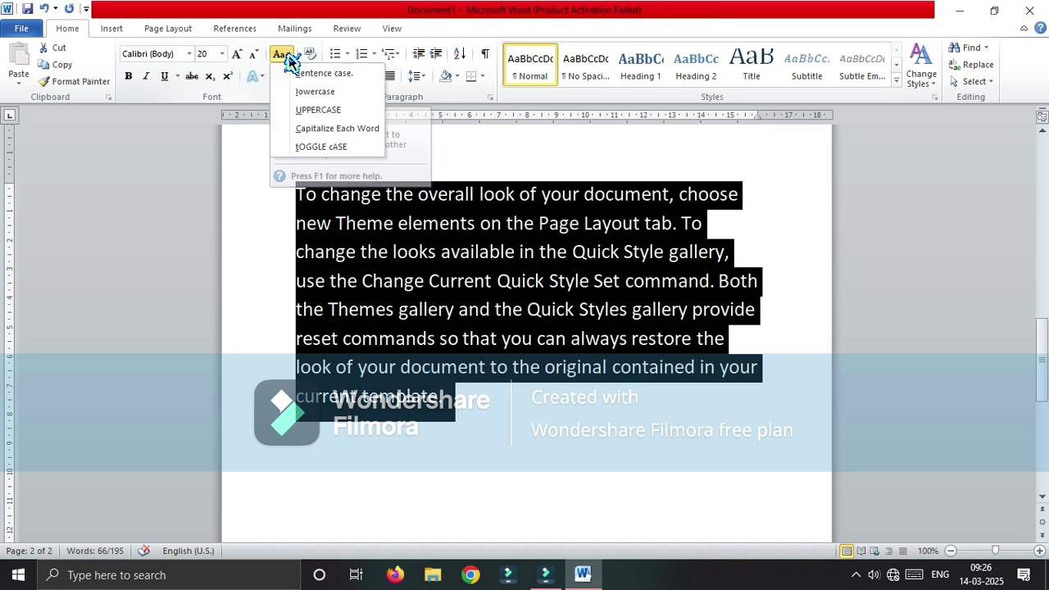
left_click(324, 99)
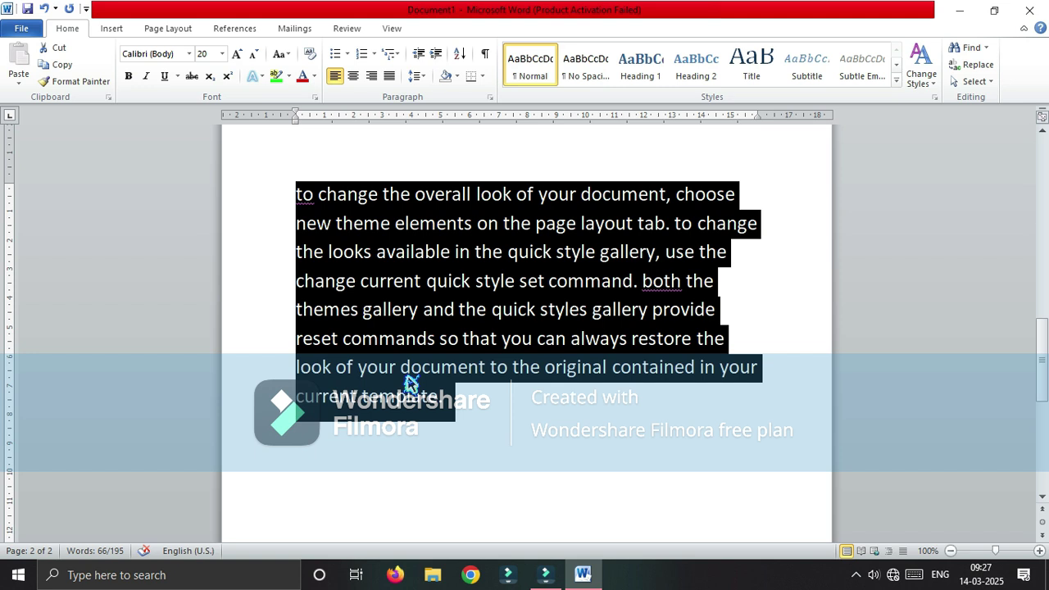
left_click(288, 62)
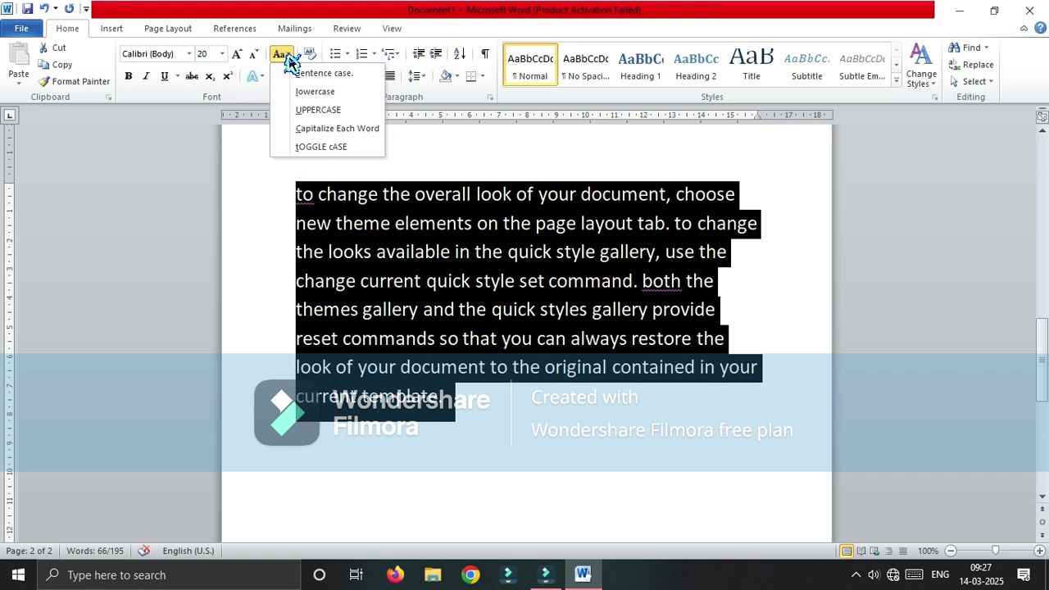
left_click(311, 110)
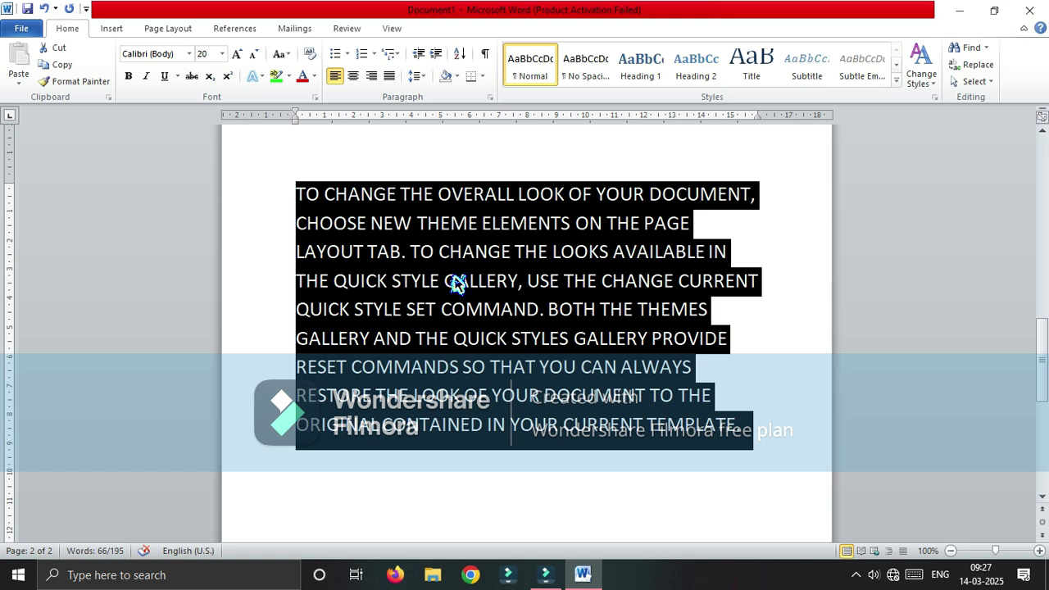
left_click(289, 60)
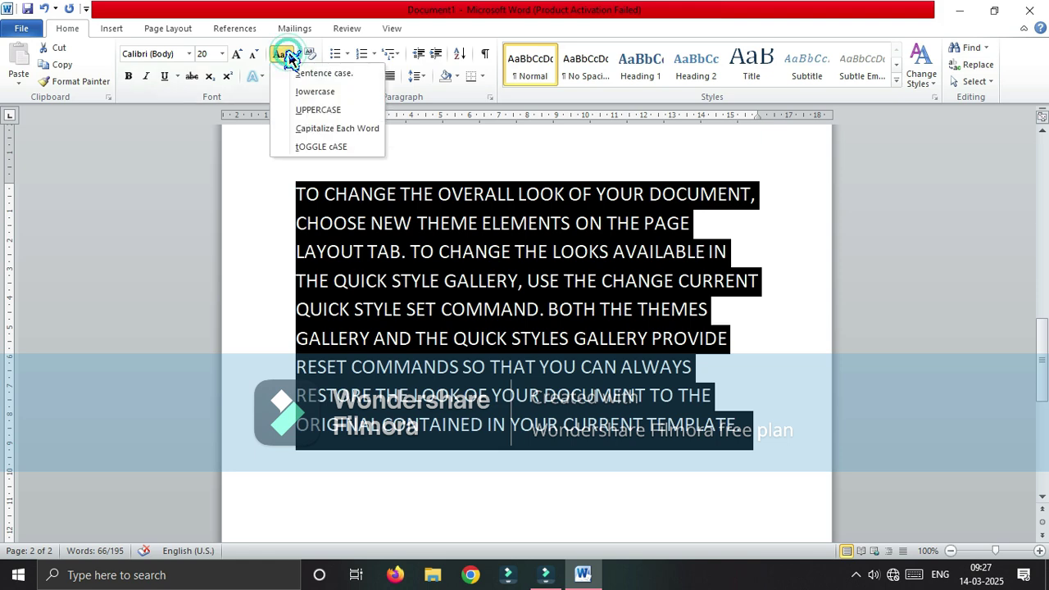
left_click(319, 132)
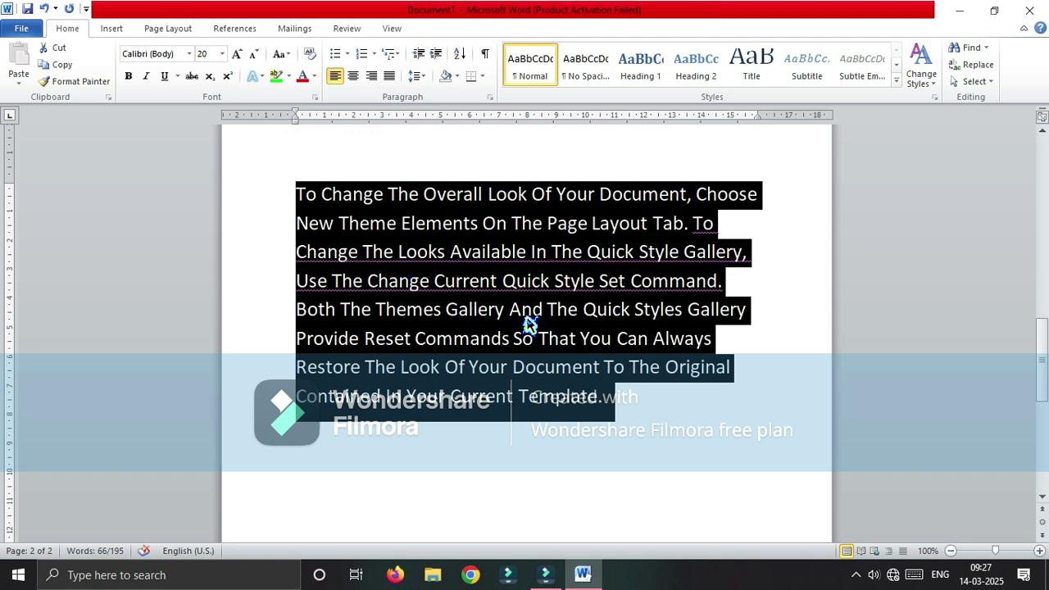
left_click(652, 387)
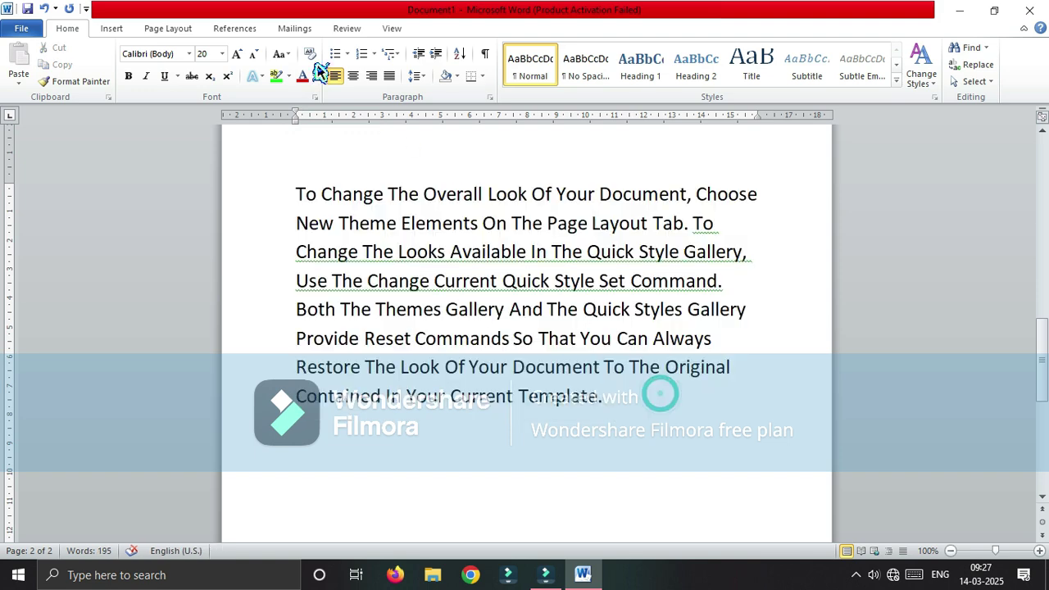
Scroll back up to the H2O and A²+B² lines and the three names on page 1
scroll(548, 363, "up", 4)
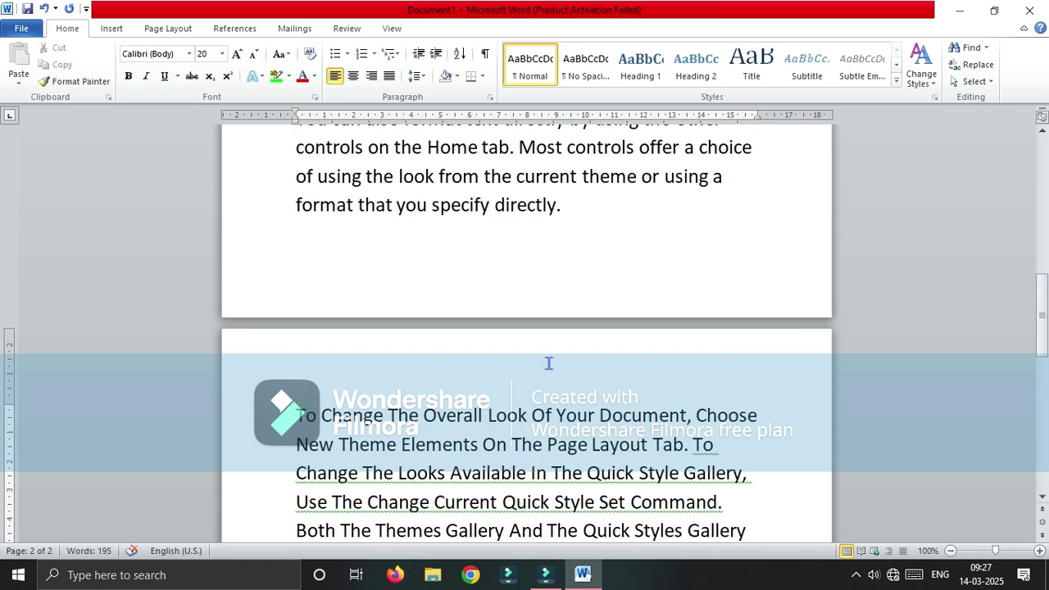
scroll(550, 360, "down", 1)
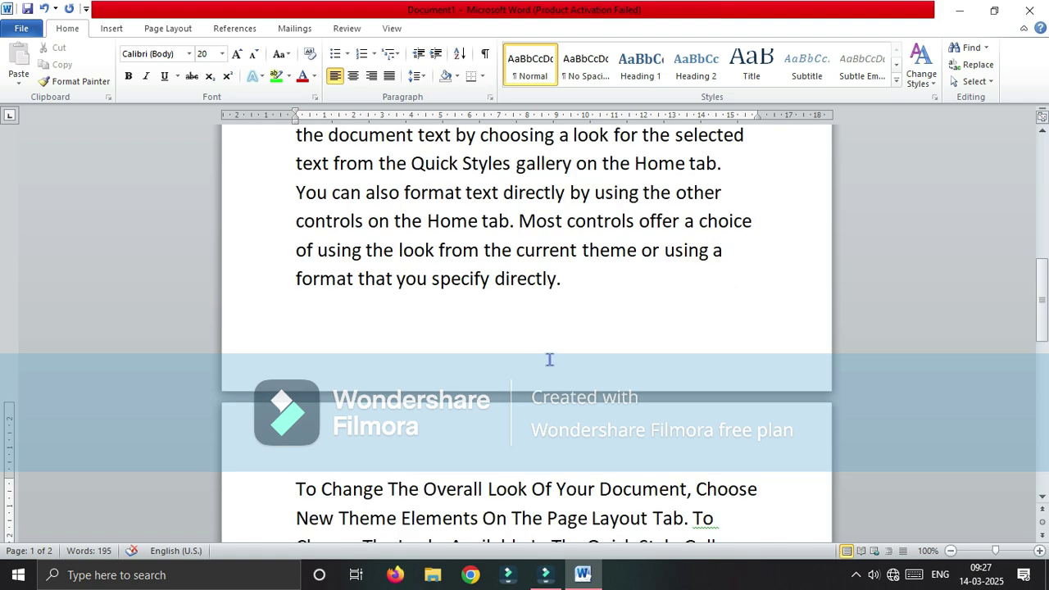
scroll(549, 359, "up", 1)
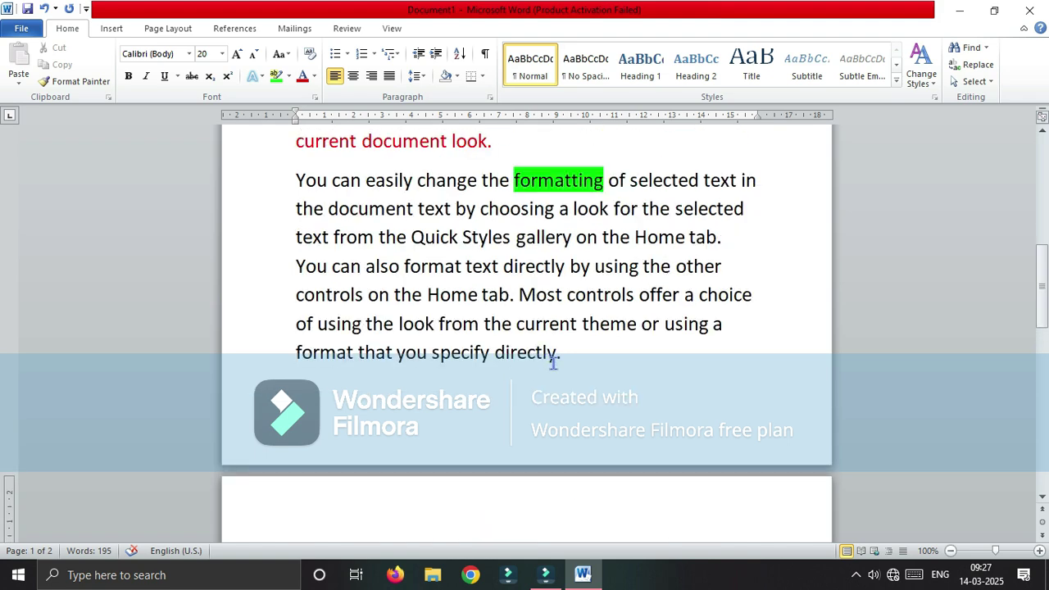
scroll(554, 362, "up", 3)
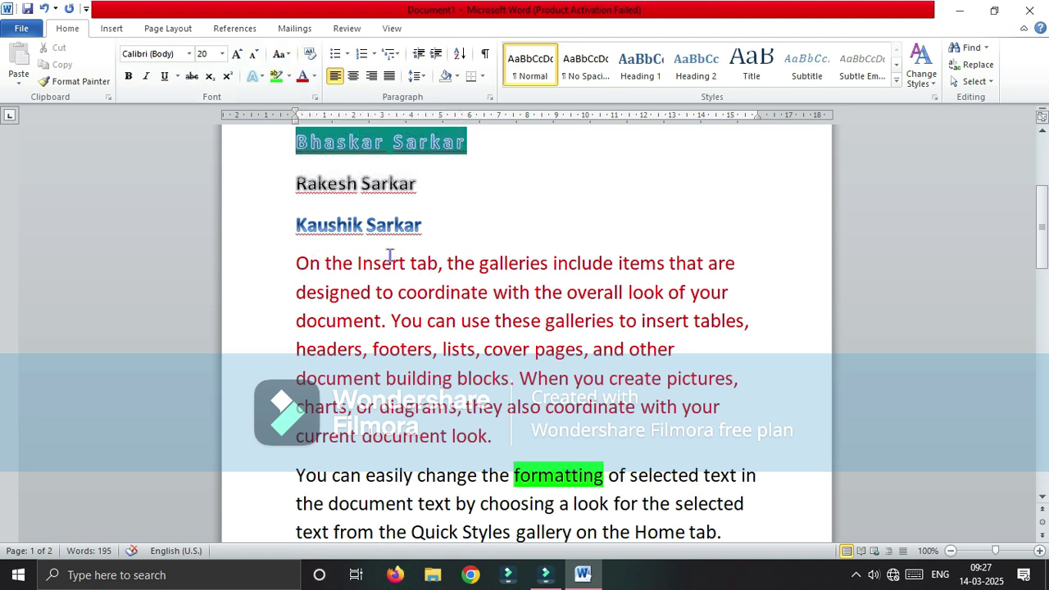
scroll(390, 257, "up", 1)
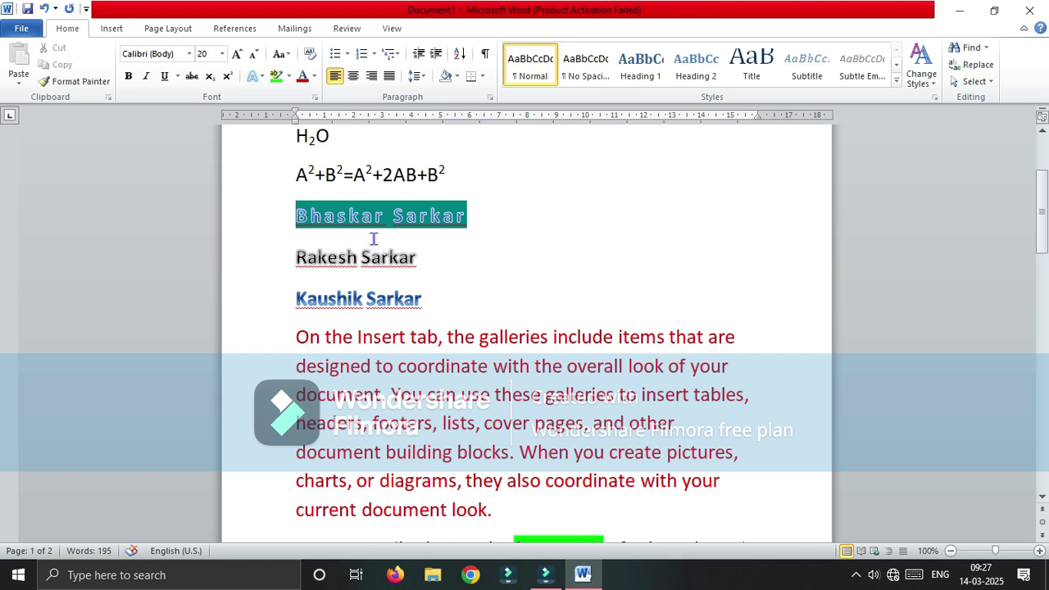
Clear all formatting from the three name lines
left_click_drag(435, 299, 255, 225)
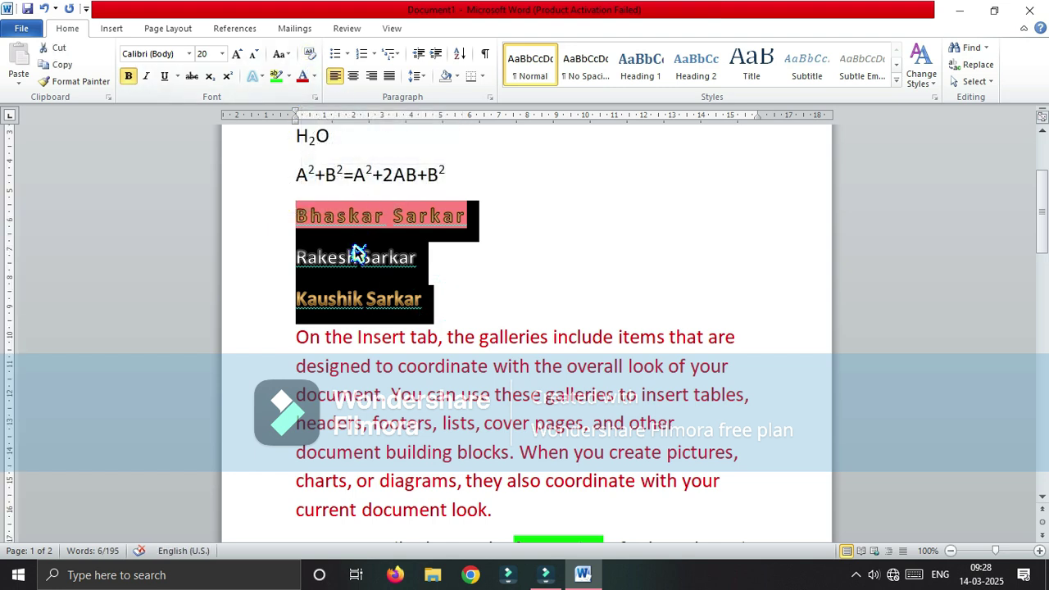
left_click(310, 54)
left_click(392, 240)
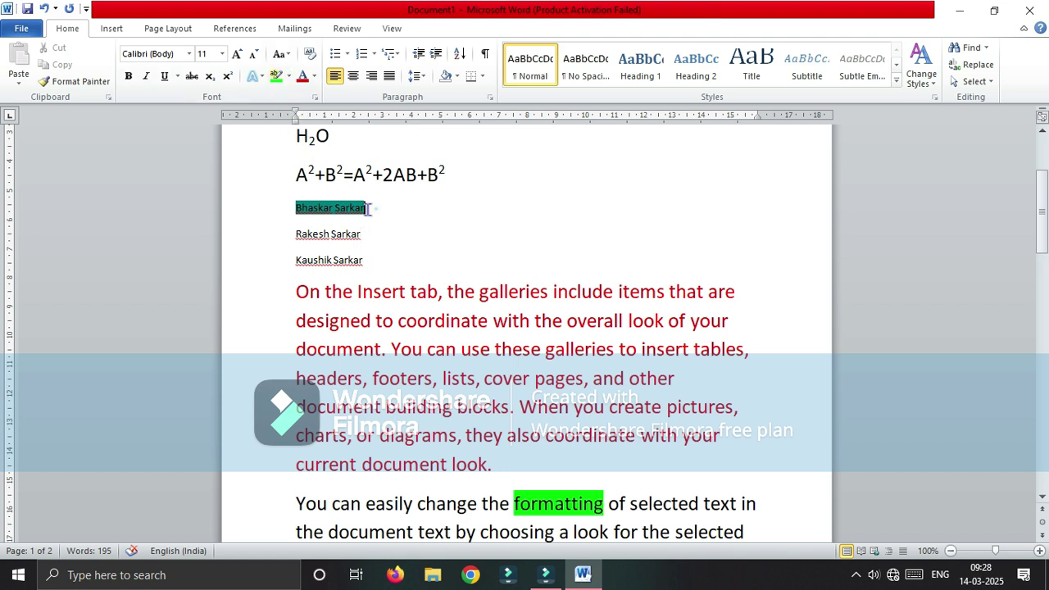
Set the first name line's highlight to No Color
left_click(277, 208)
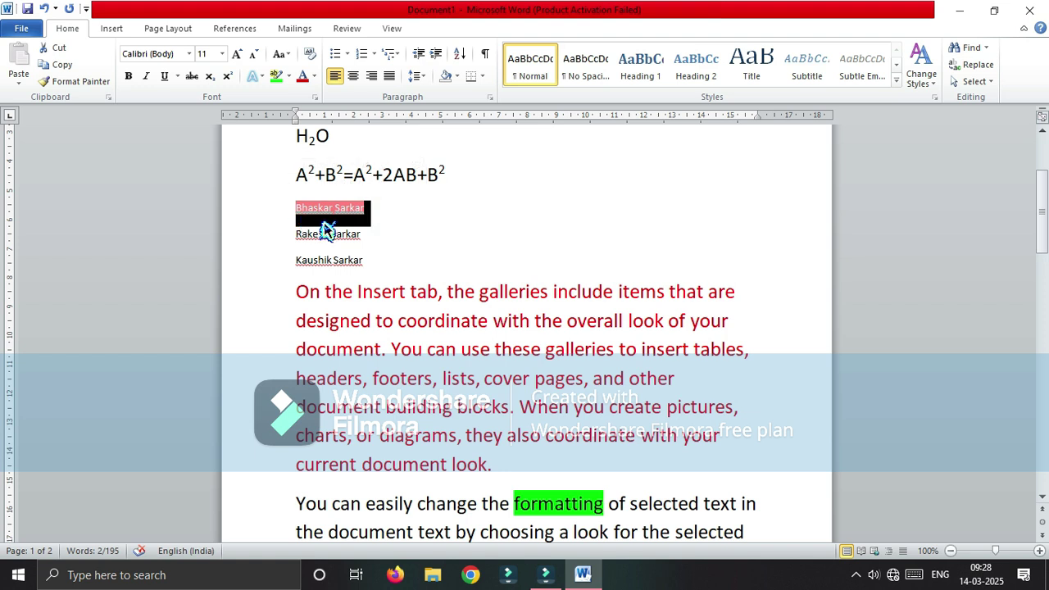
left_click(290, 76)
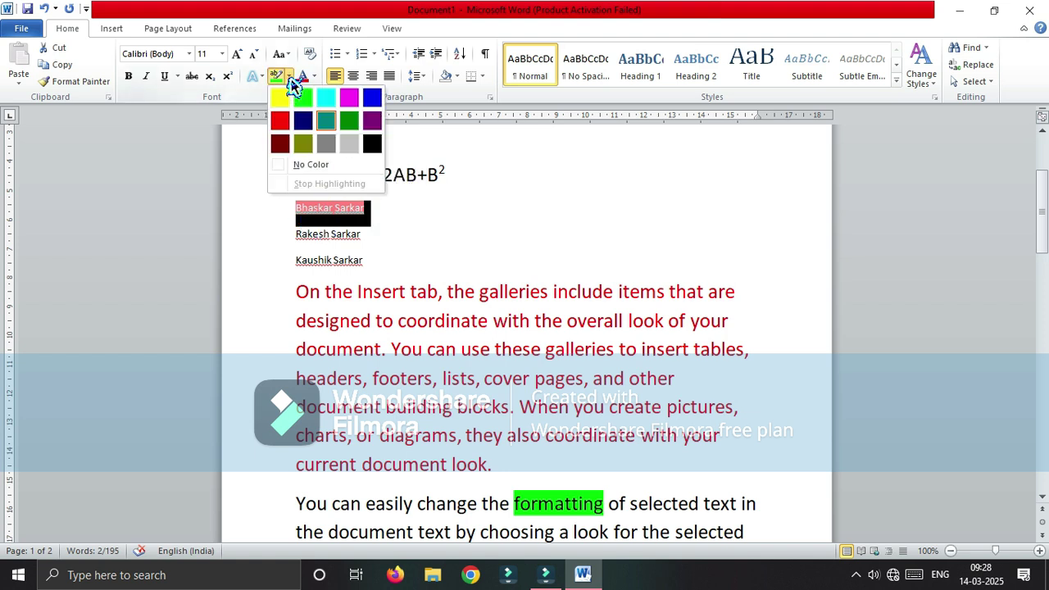
left_click(316, 164)
left_click(380, 238)
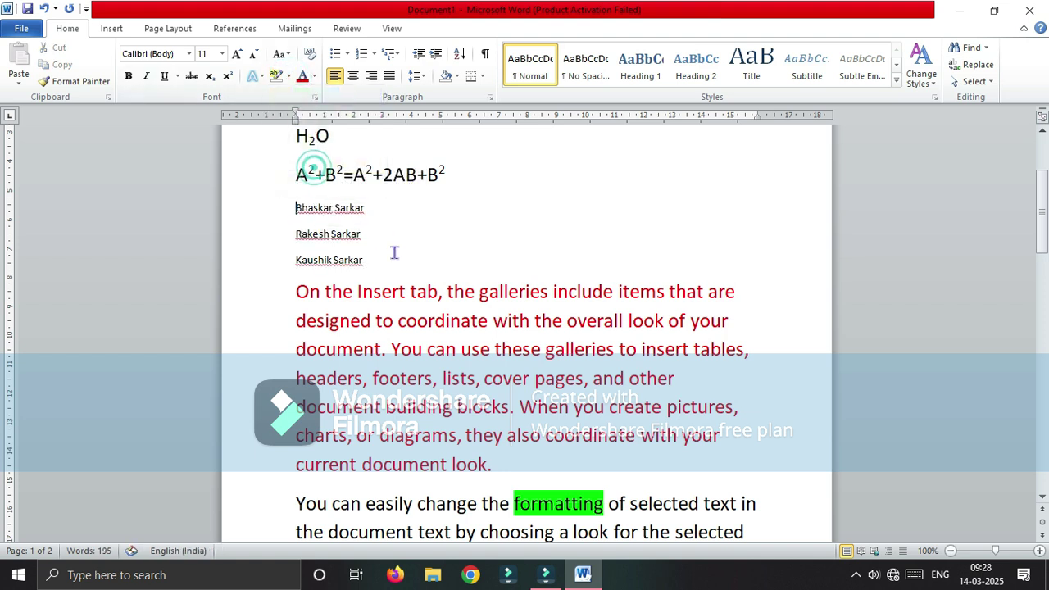
Clear formatting on A²+B²=A²+2AB+B² so it becomes plain 11-pt A2+B2=A2+2AB+B2
scroll(395, 254, "up", 2)
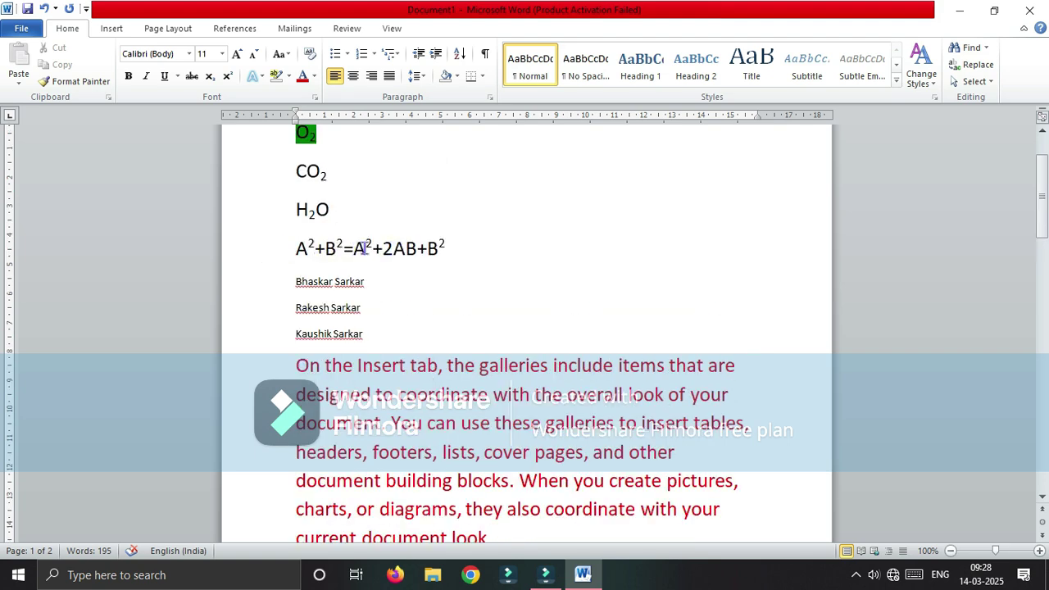
left_click(449, 248)
left_click_drag(452, 246, 274, 249)
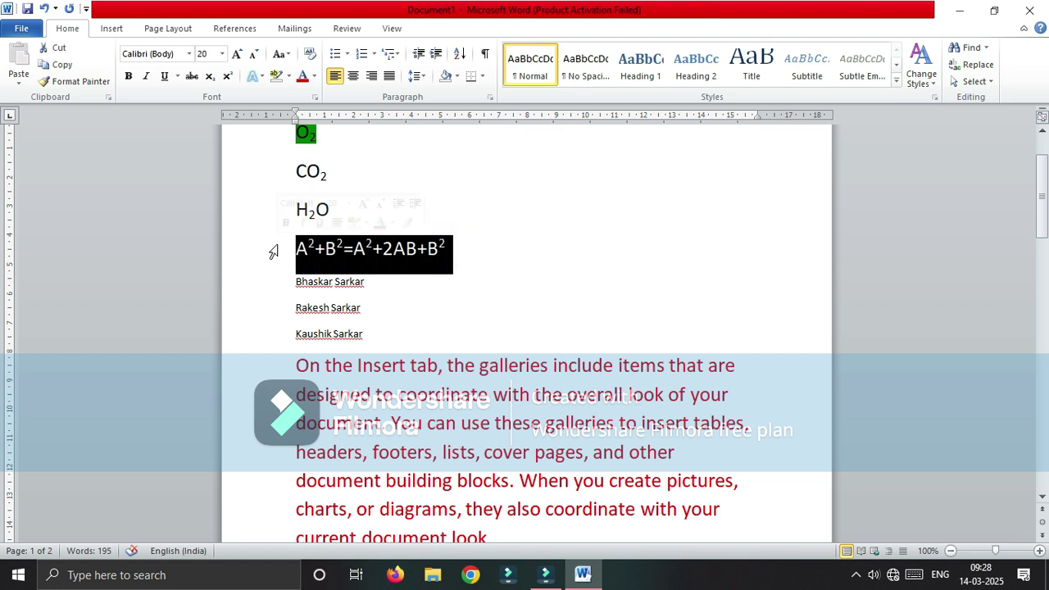
left_click(312, 61)
left_click(445, 251)
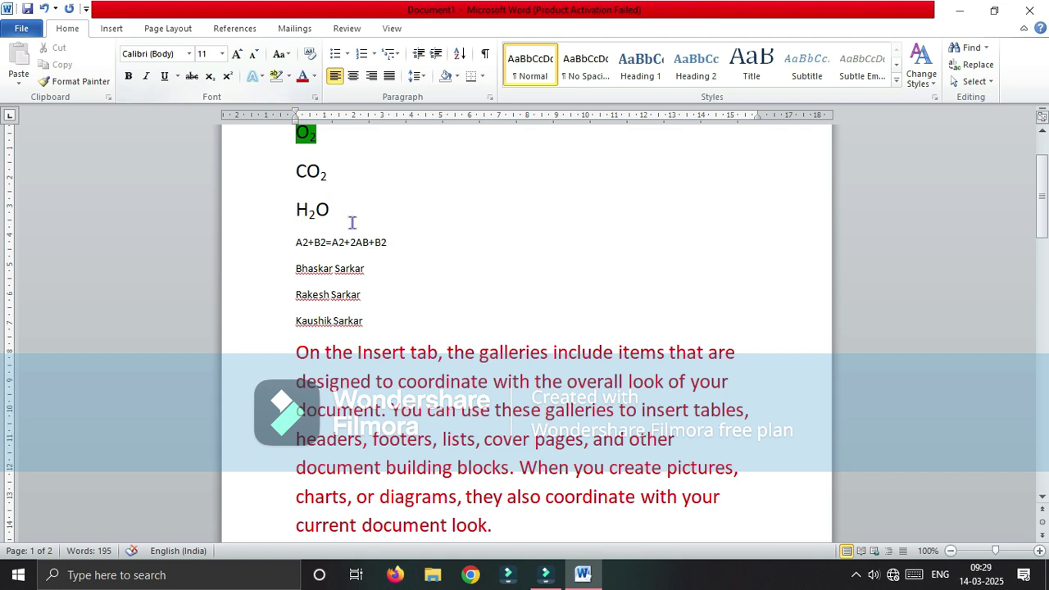
Copy the first name line and insert an empty line after the third name
left_click(394, 269)
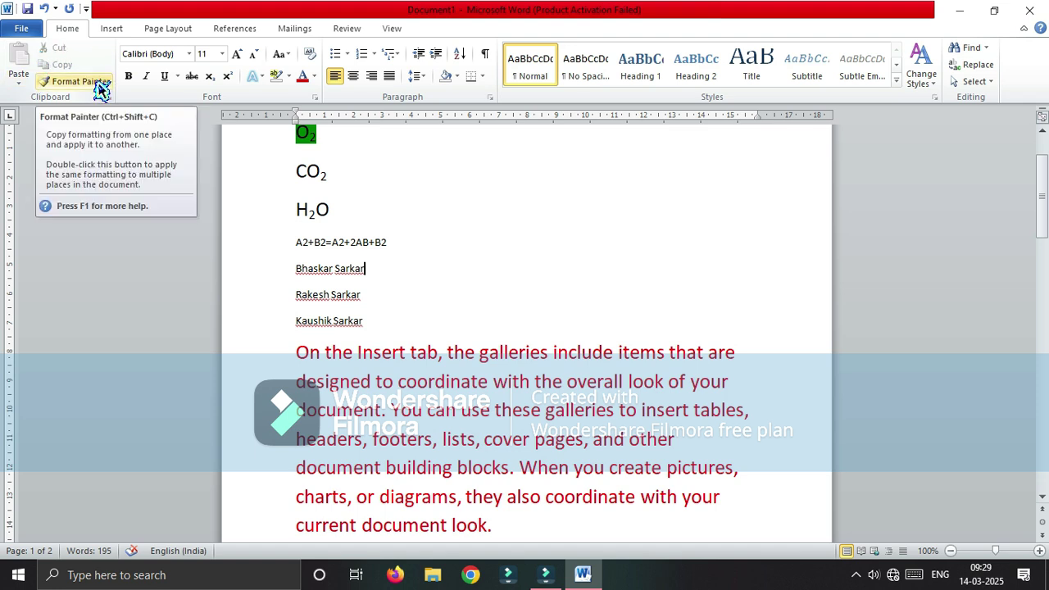
scroll(385, 295, "up", 2)
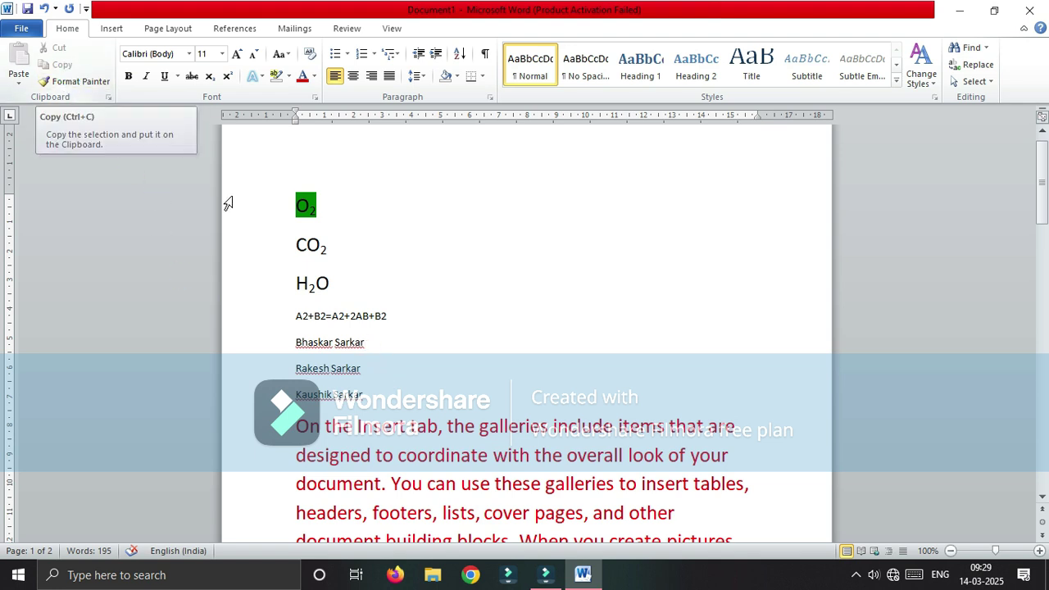
triple_click(367, 344)
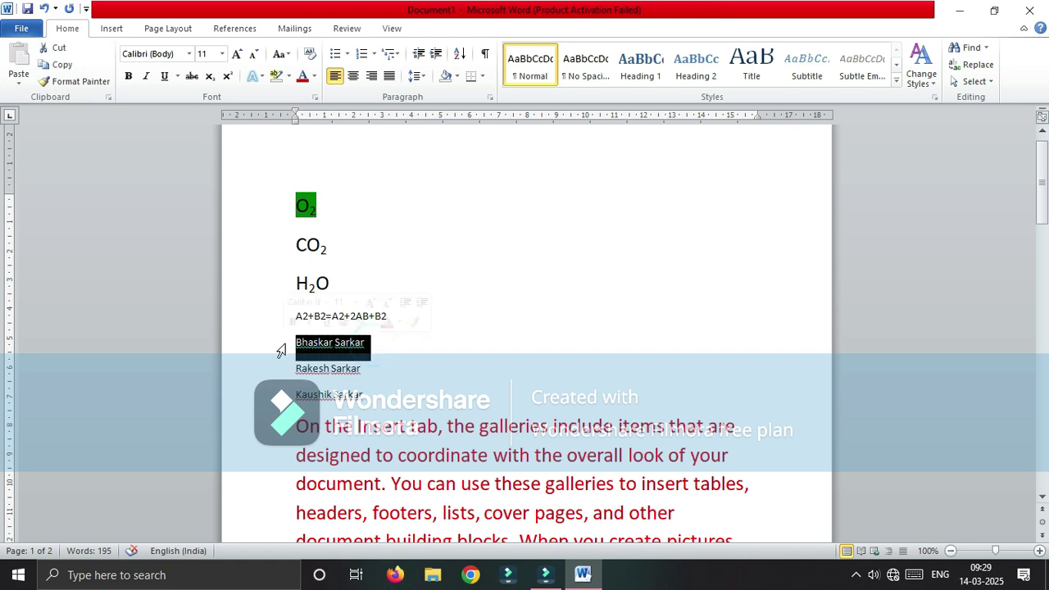
left_click(59, 64)
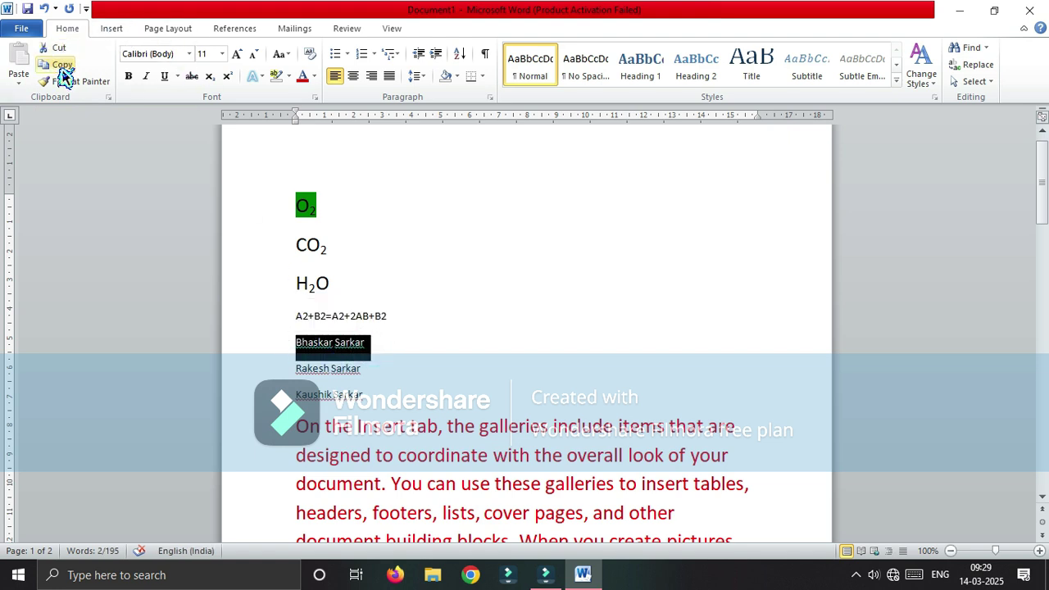
left_click(426, 362)
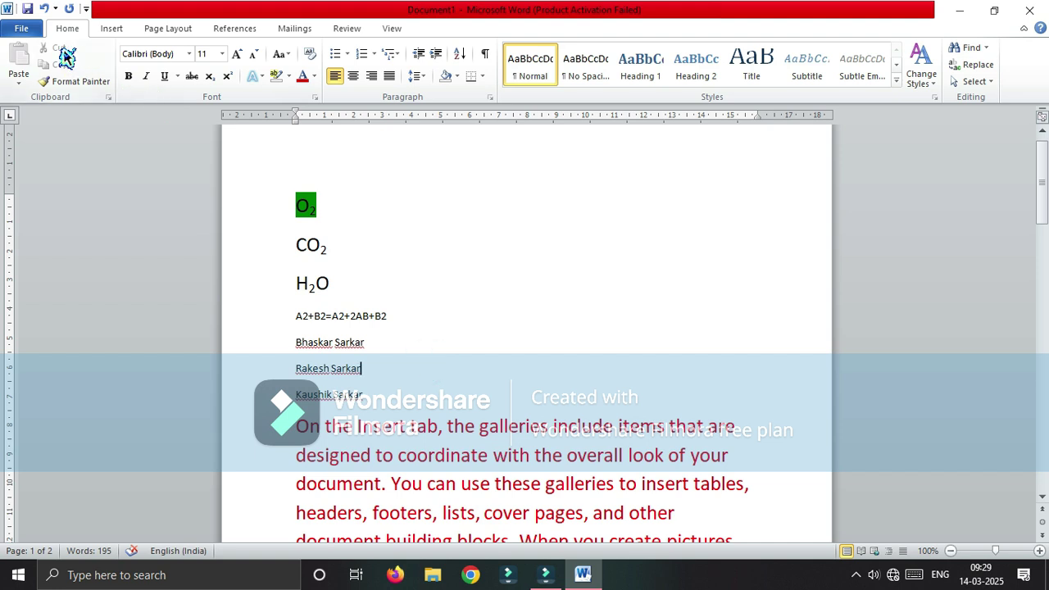
triple_click(362, 368)
left_click(407, 376)
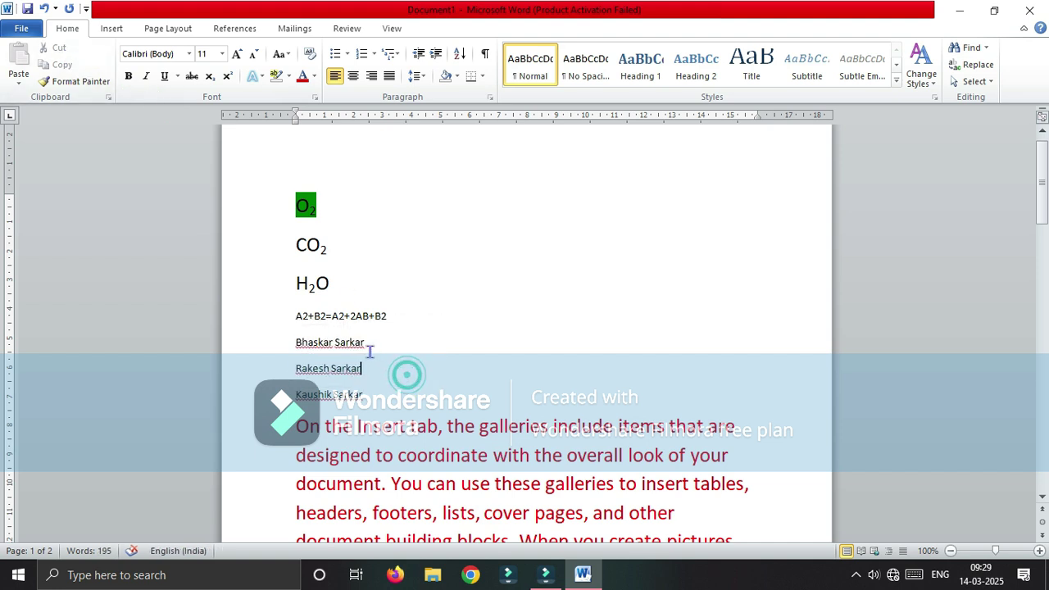
triple_click(367, 349)
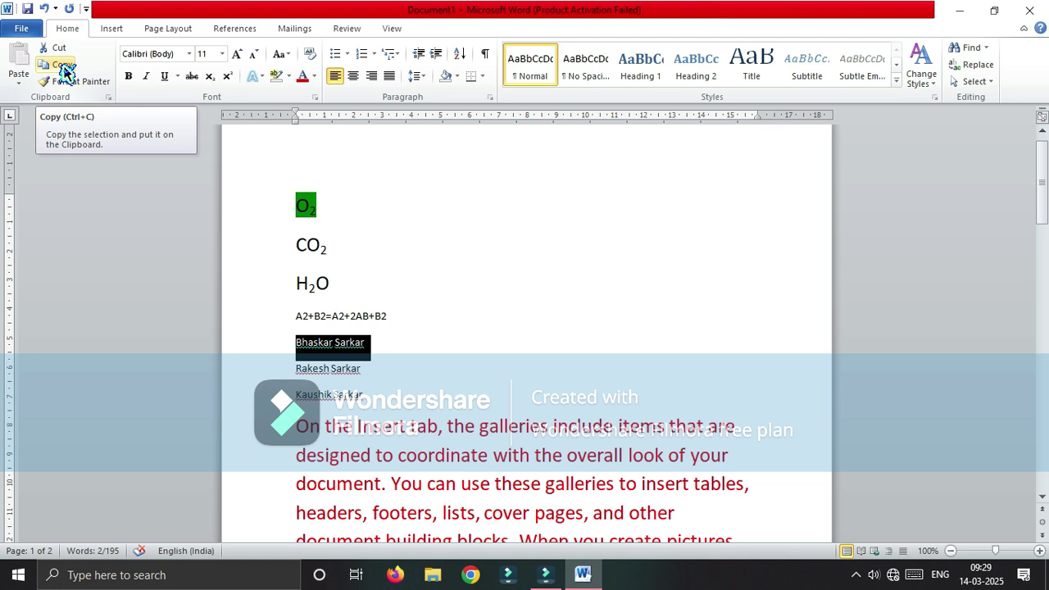
left_click(65, 72)
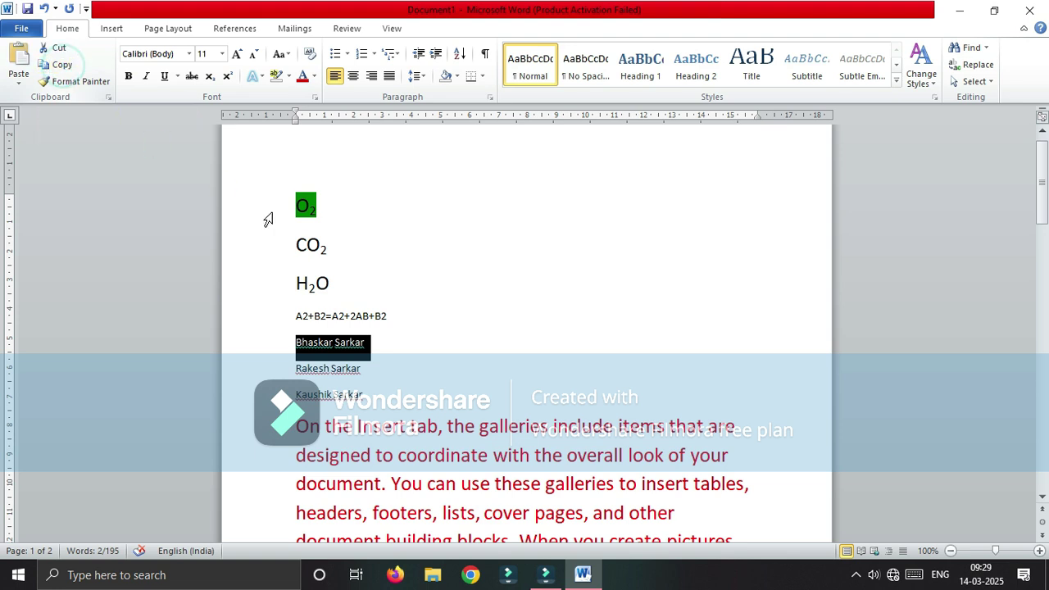
left_click(515, 345)
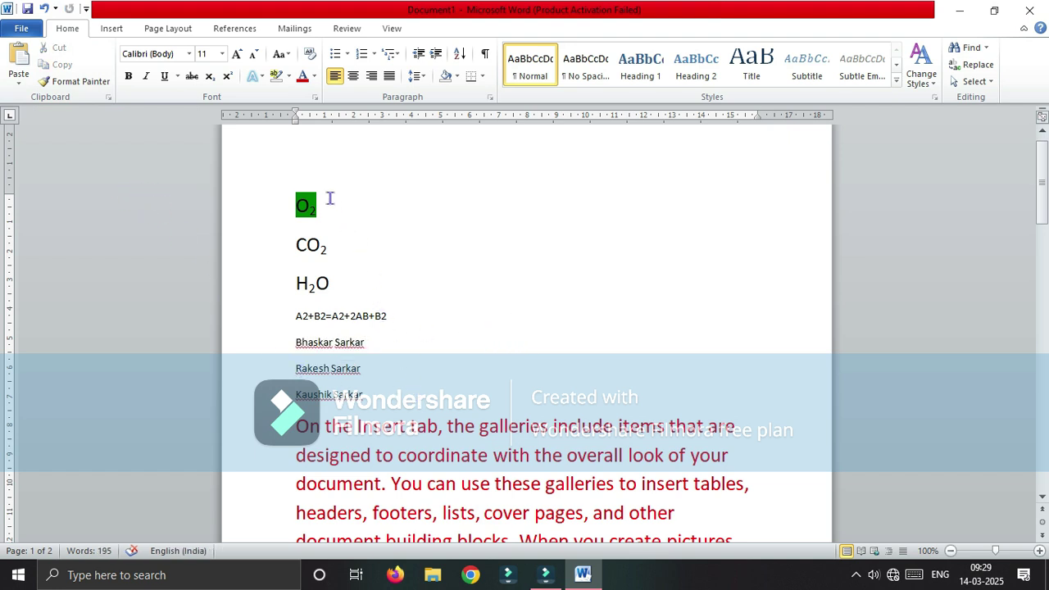
left_click(380, 397)
key("Return")
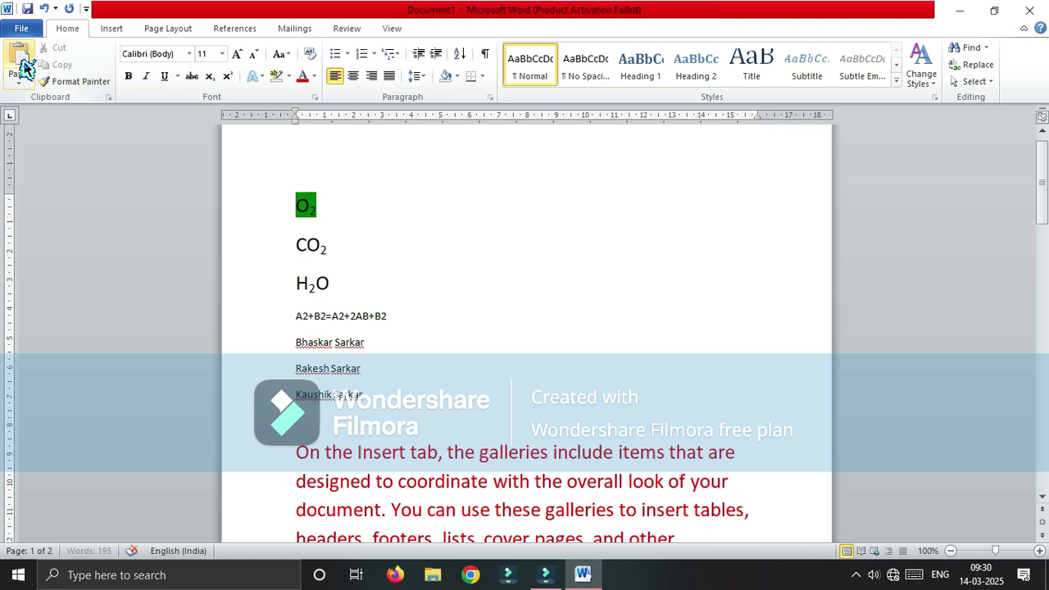
Paste the copied first name on the new line, then paste a copy of CO2 beneath it
left_click(22, 66)
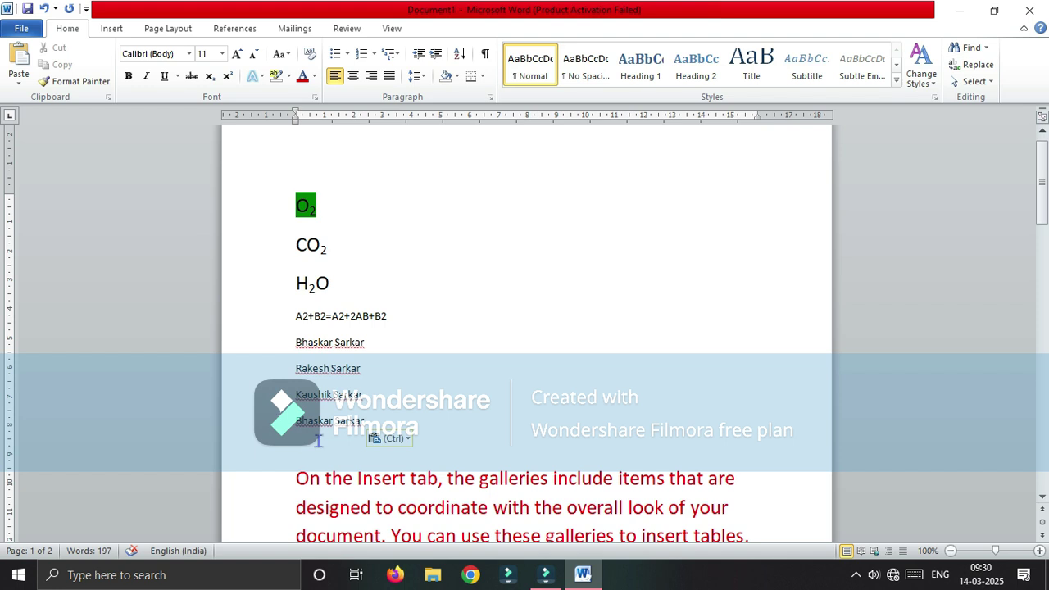
left_click(348, 280)
left_click_drag(342, 244, 273, 244)
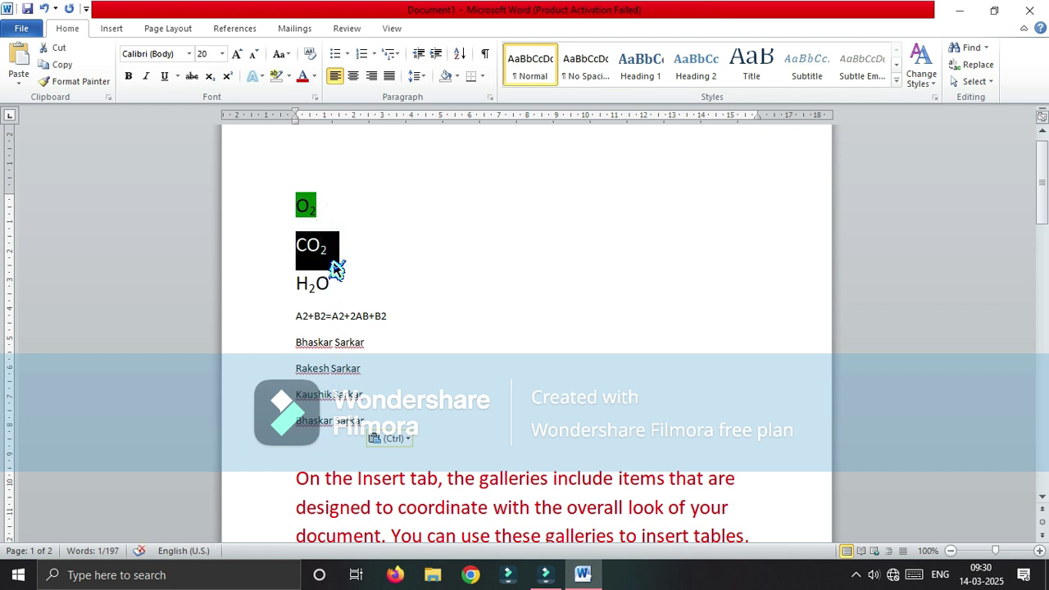
left_click(61, 66)
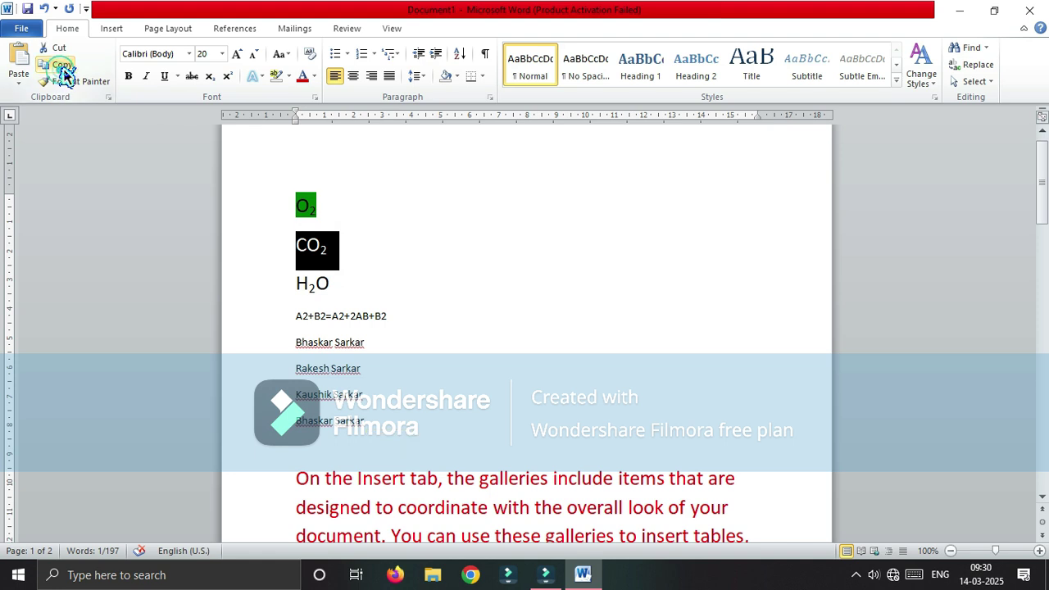
left_click(309, 447)
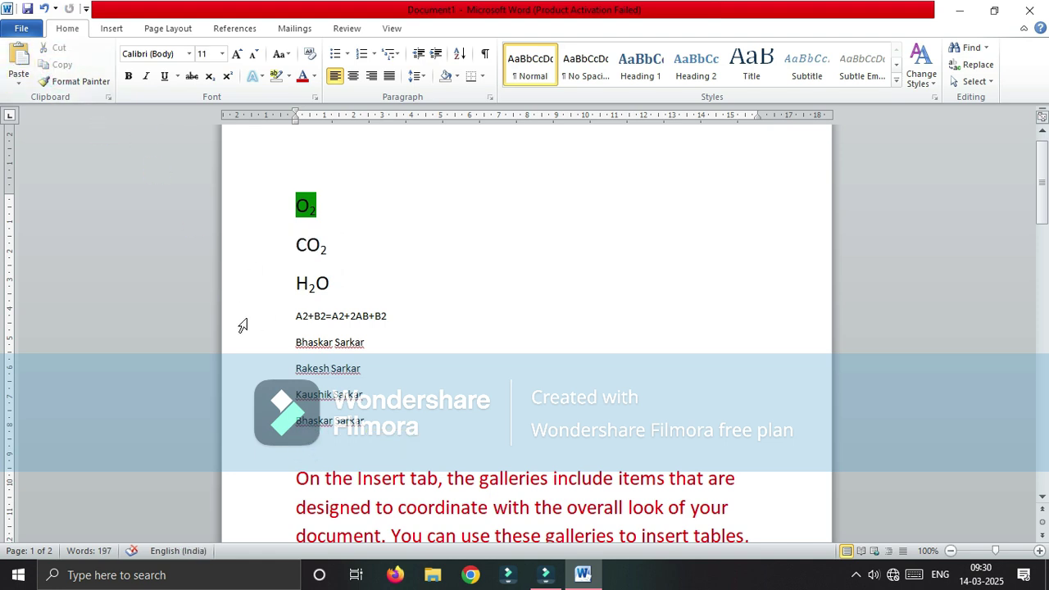
left_click(23, 64)
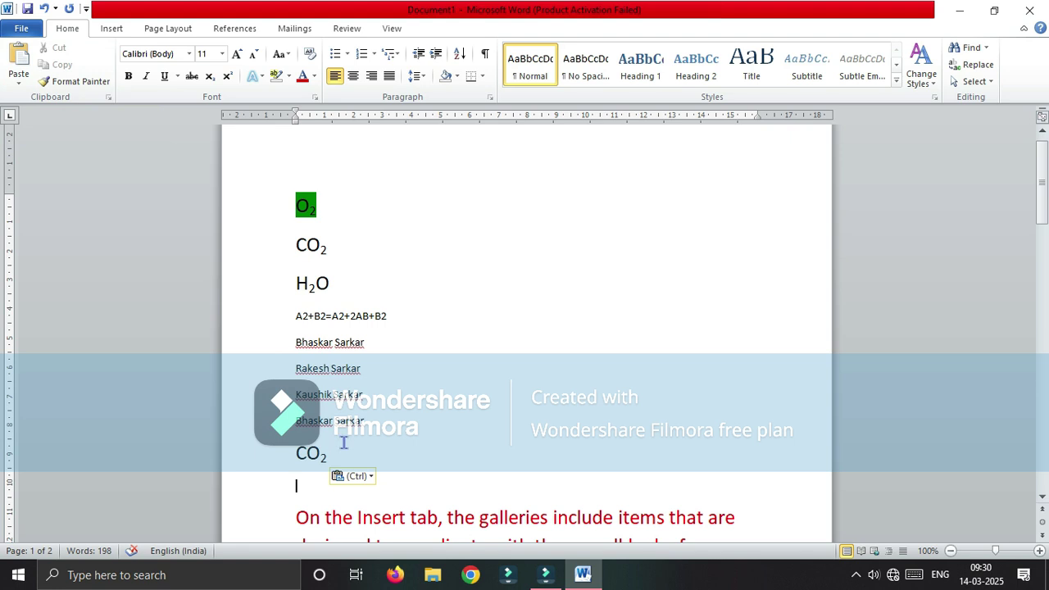
left_click(312, 484)
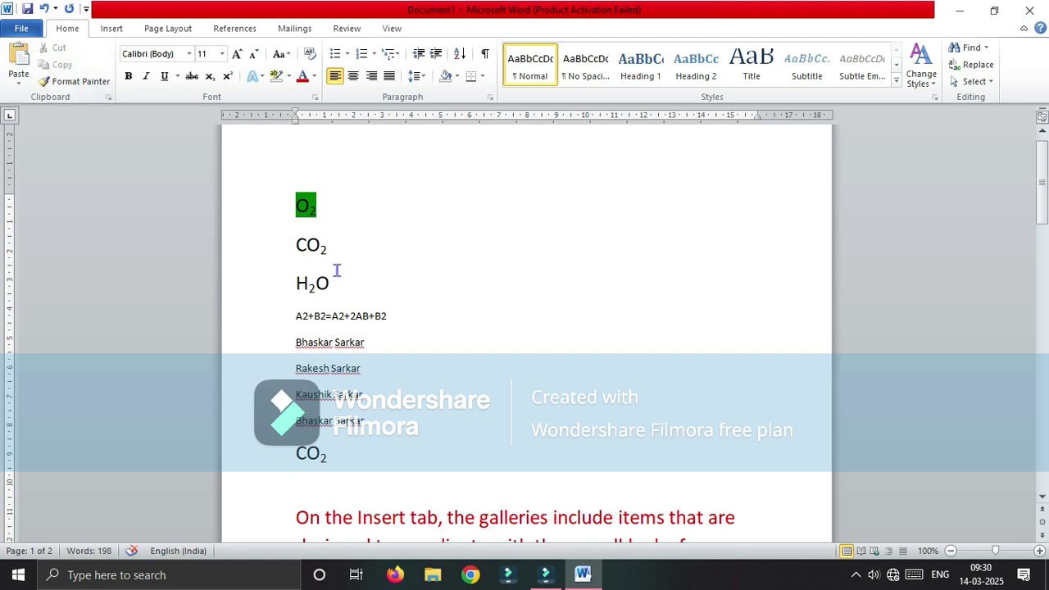
left_click_drag(336, 284, 279, 293)
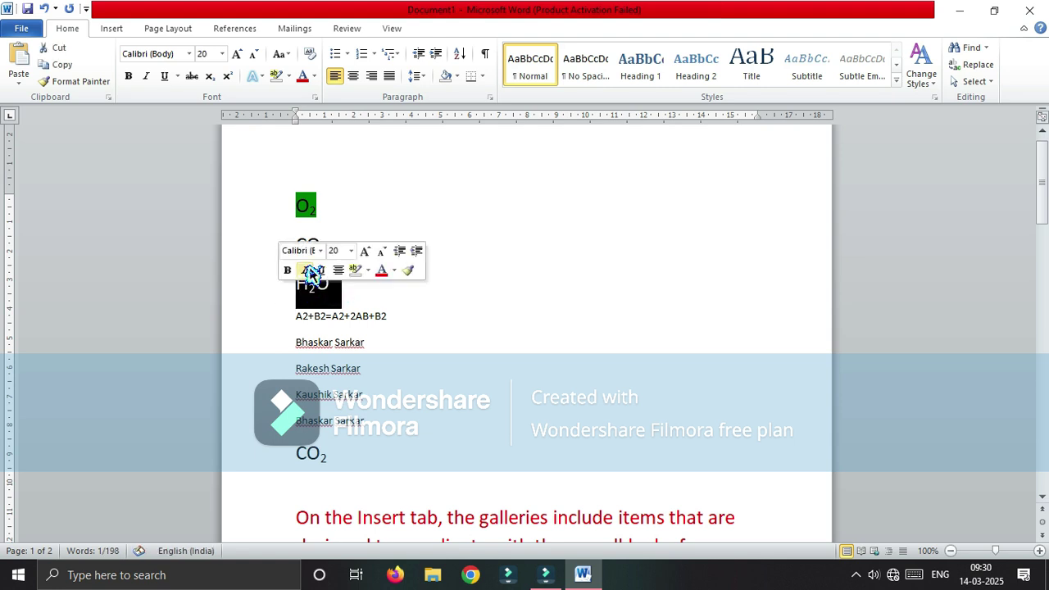
left_click(363, 224)
left_click_drag(332, 246, 293, 247)
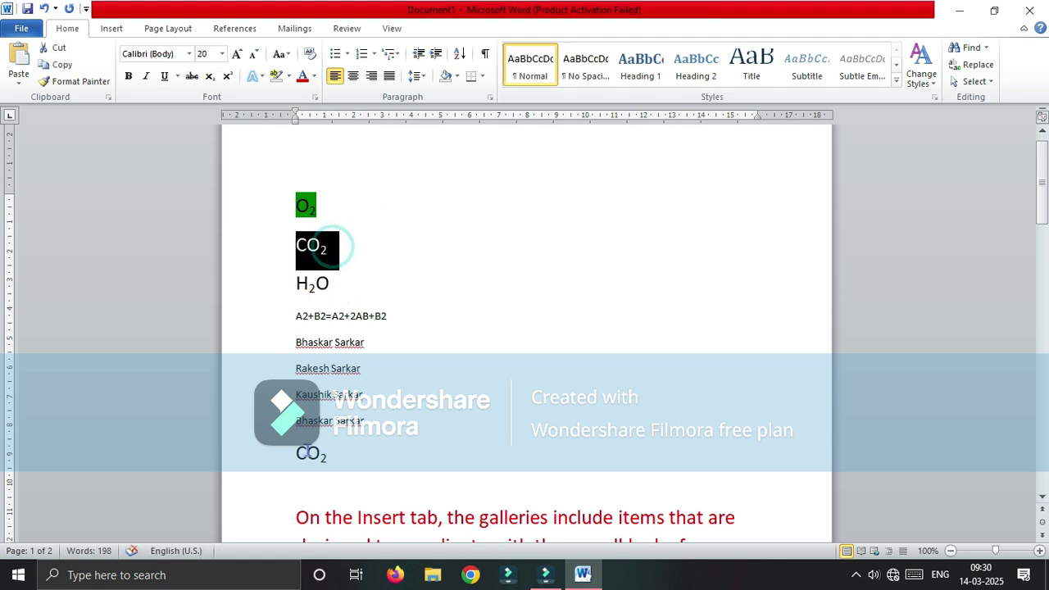
left_click_drag(337, 455, 293, 459)
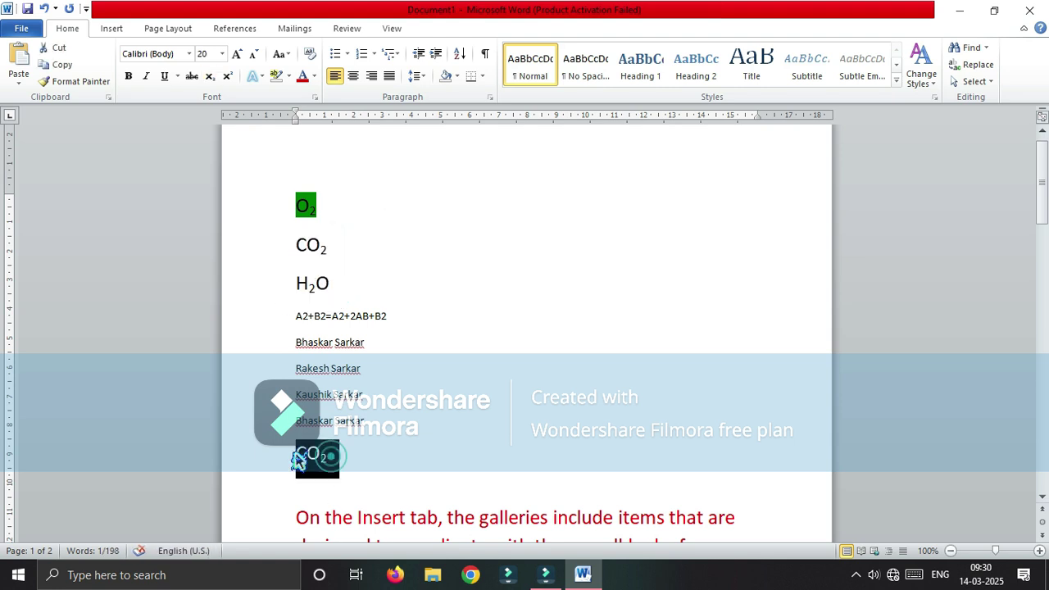
left_click(369, 279)
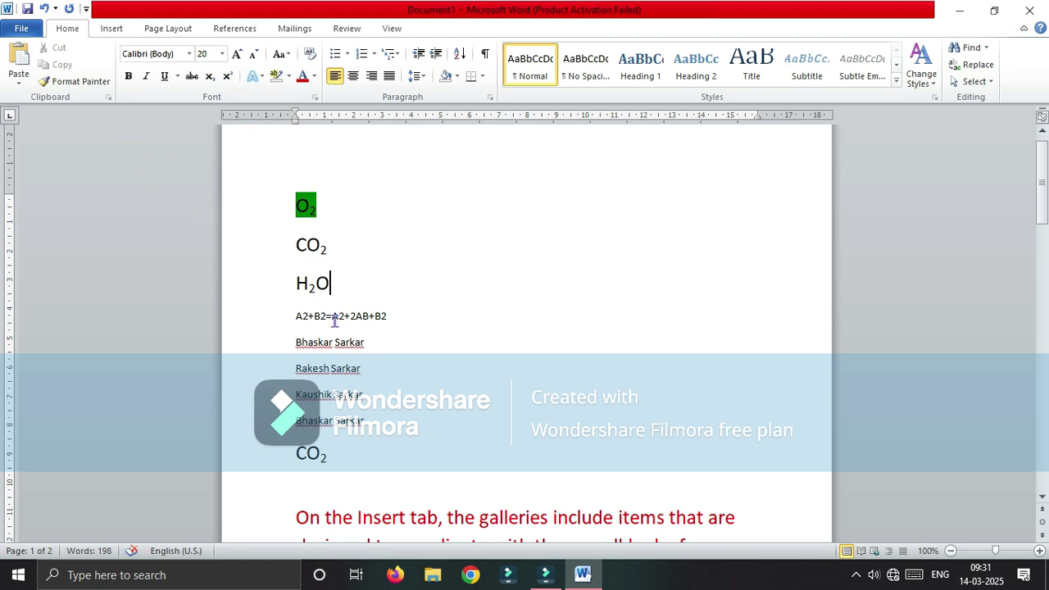
Cut the H2O line from the formulas and paste it below the lower CO2 line
left_click_drag(328, 283, 282, 284)
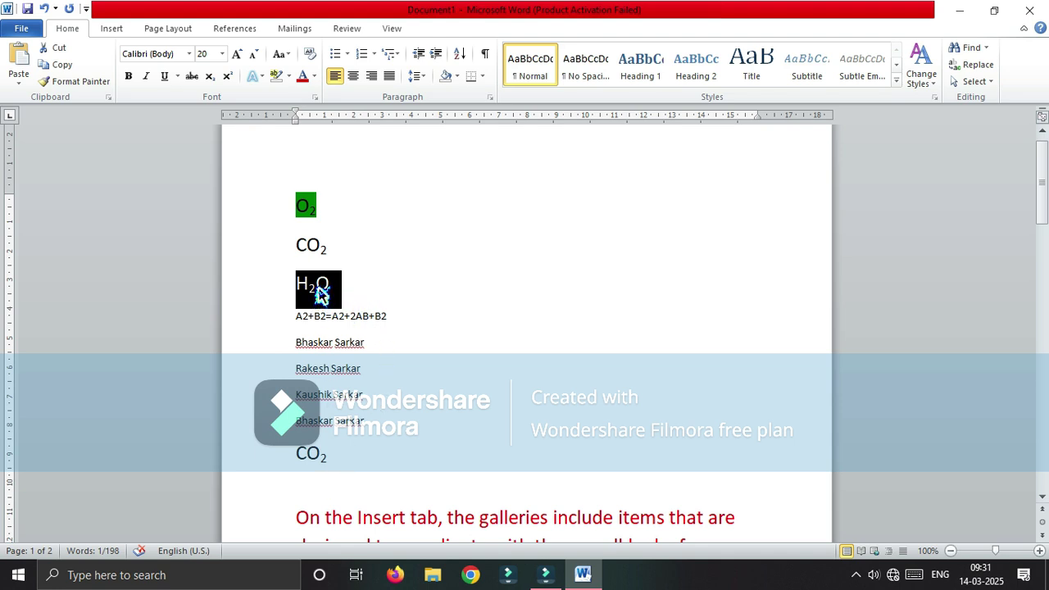
left_click(63, 55)
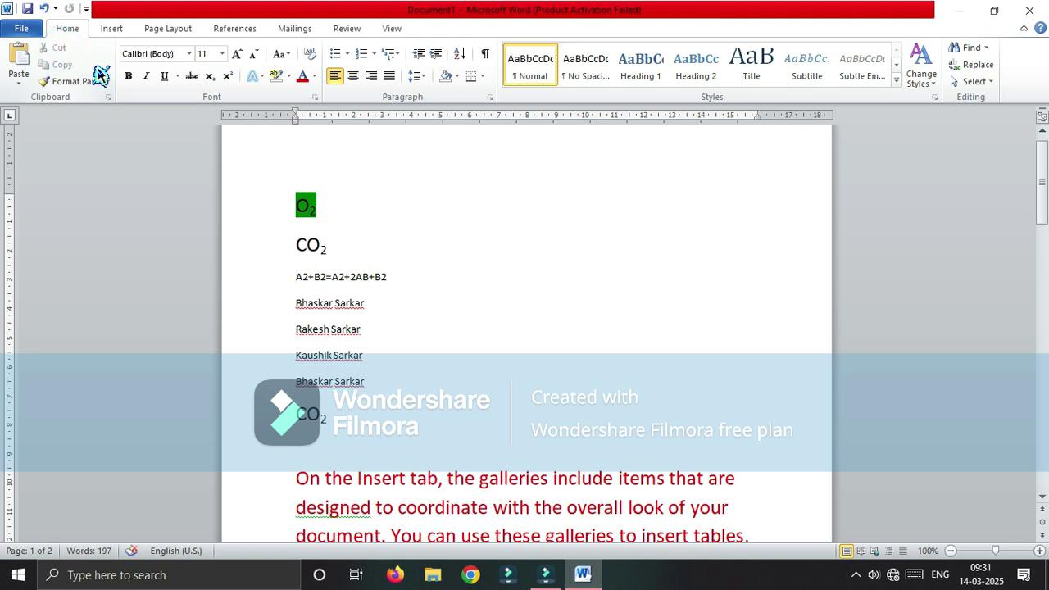
left_click(294, 447)
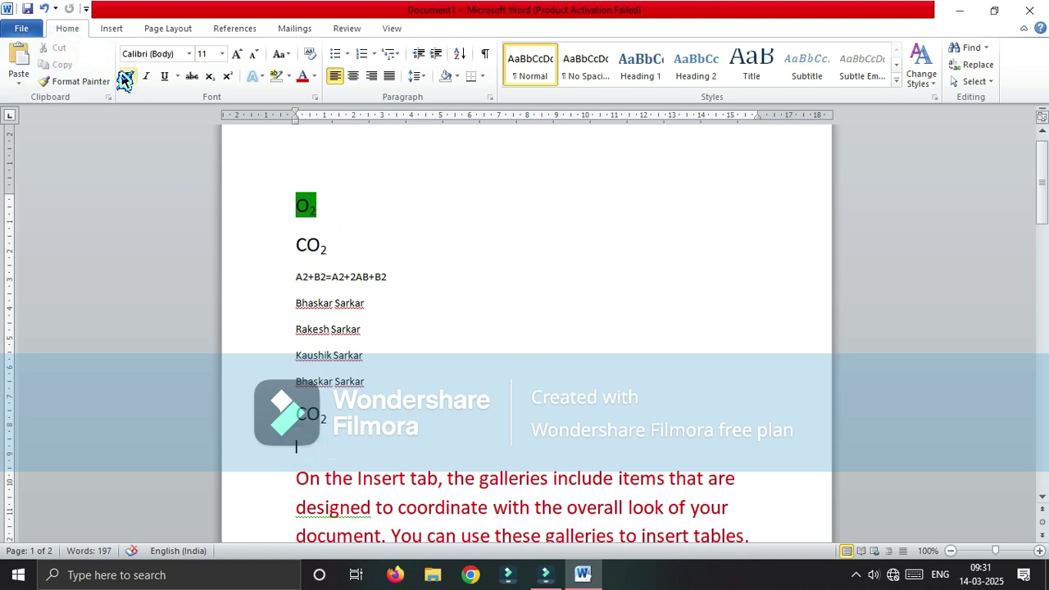
left_click(20, 65)
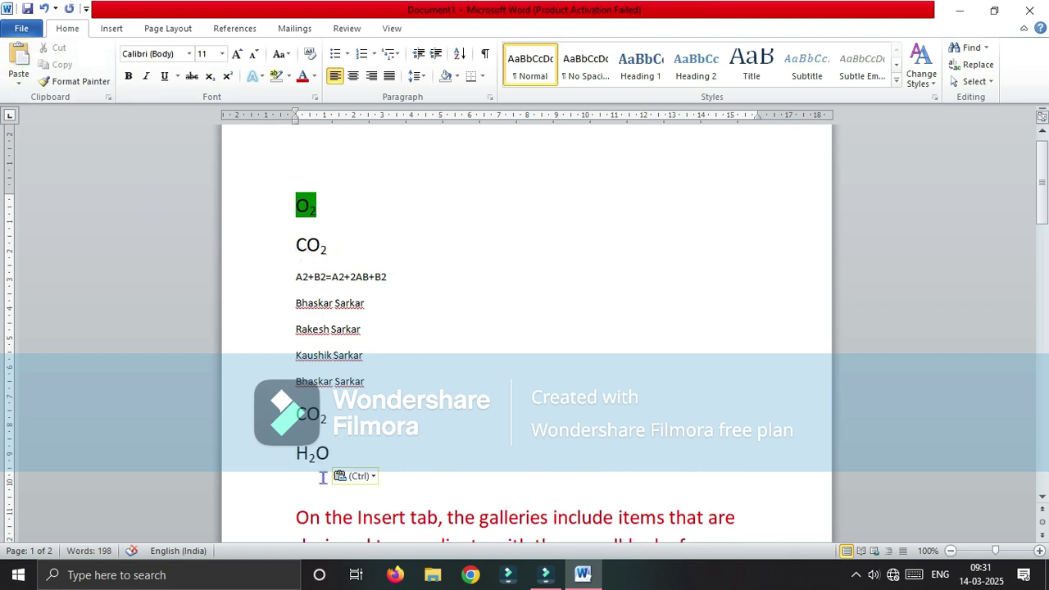
key("Escape")
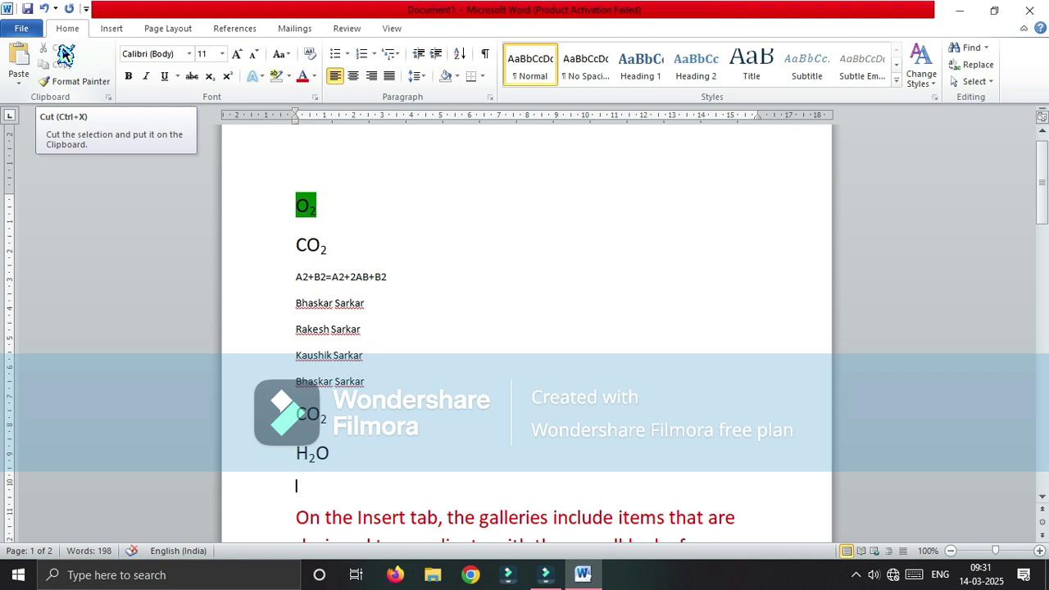
left_click(401, 498)
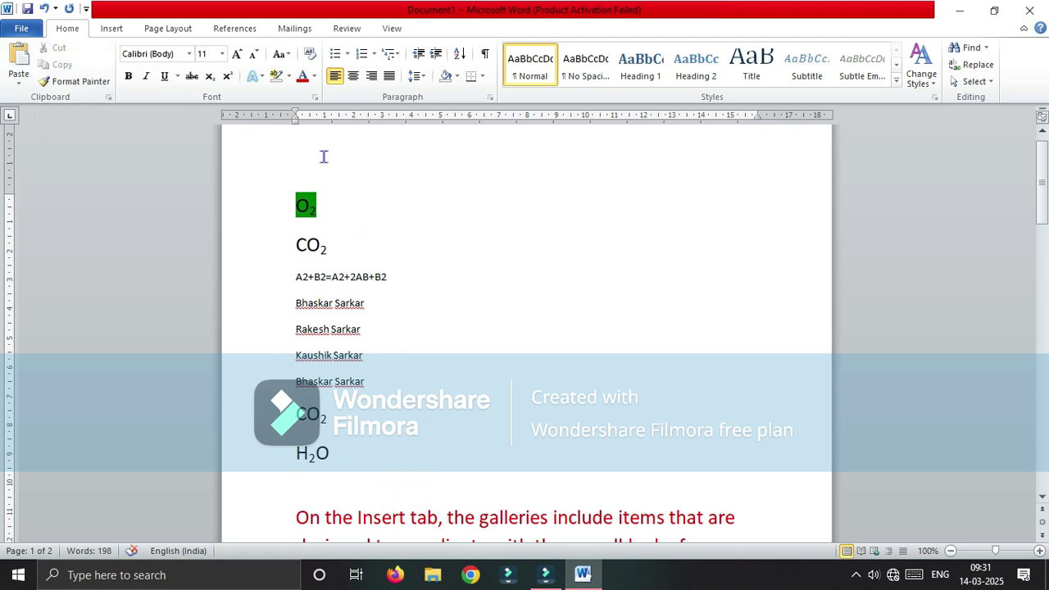
left_click(71, 87)
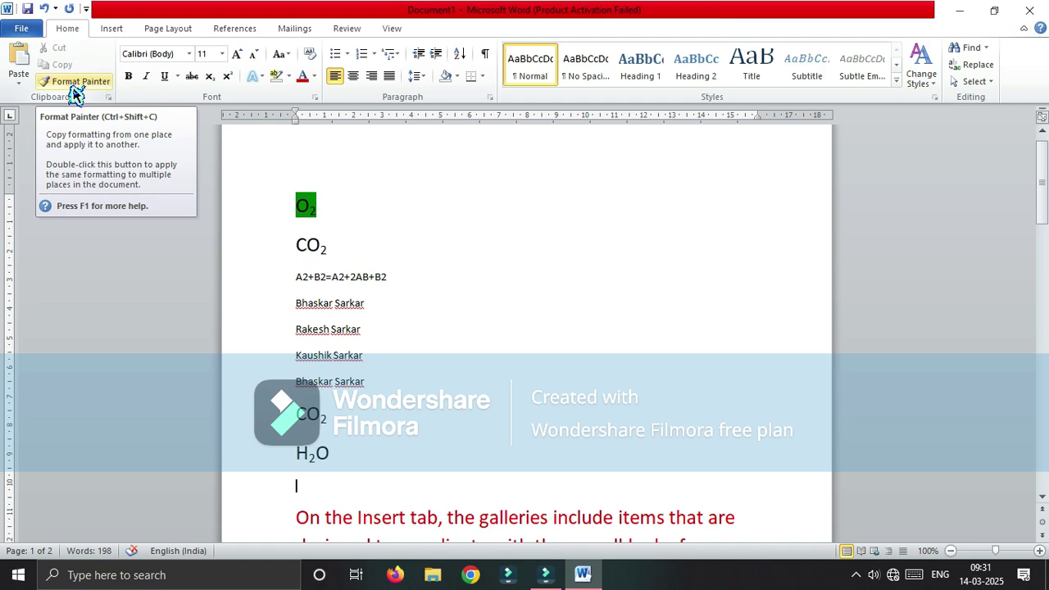
Paint the copied formatting onto the A2+B2 formula
left_click_drag(332, 250, 373, 277)
scroll(373, 277, "down", 8)
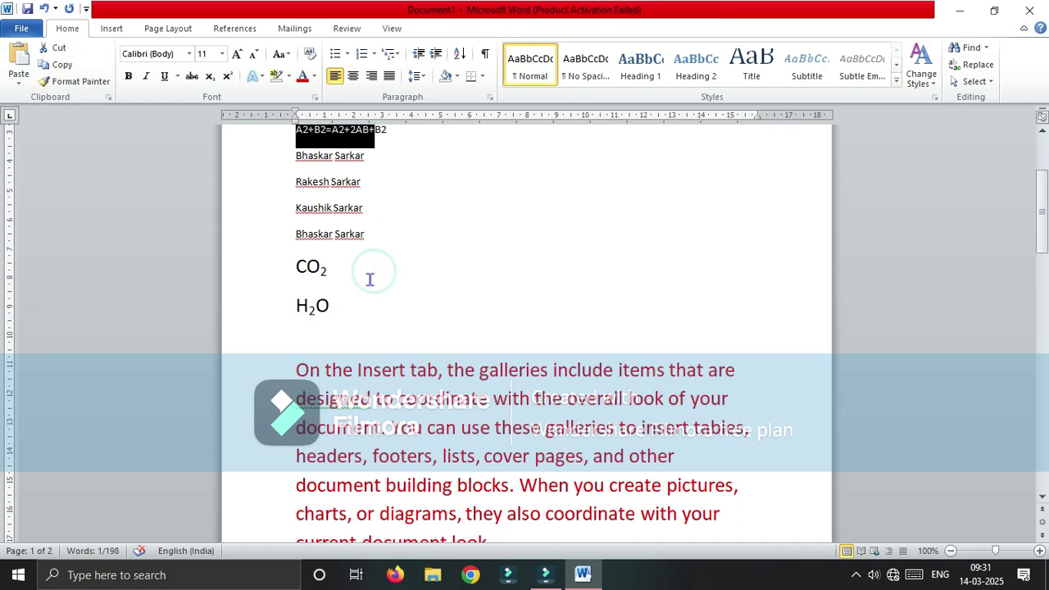
scroll(453, 316, "down", 5)
scroll(452, 312, "up", 10)
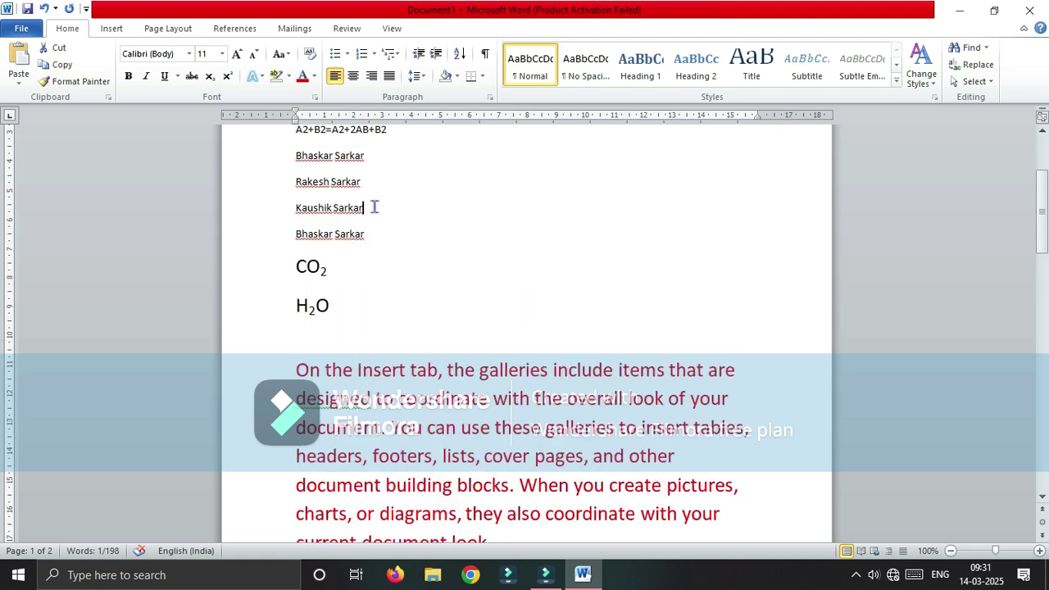
triple_click(374, 206)
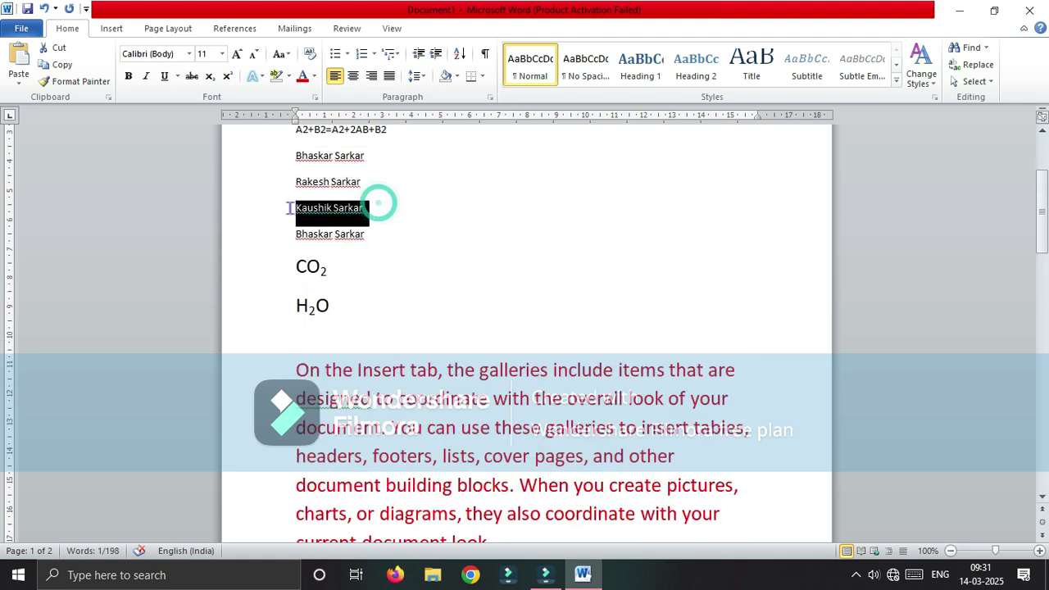
left_click(238, 54)
left_click(238, 54)
left_click(237, 55)
left_click(238, 55)
left_click(238, 54)
left_click(238, 54)
left_click(190, 54)
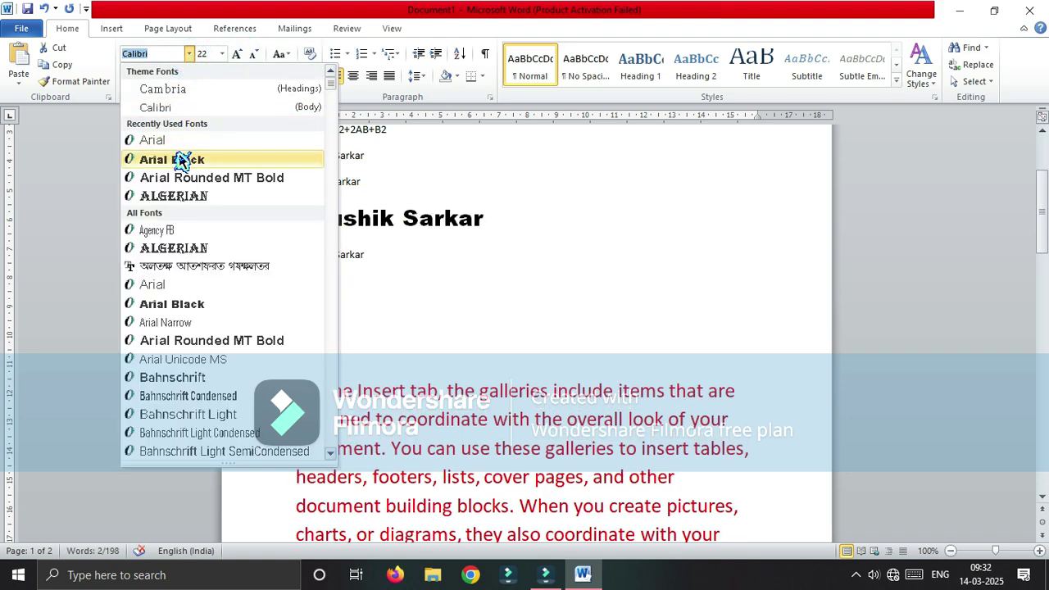
left_click(178, 156)
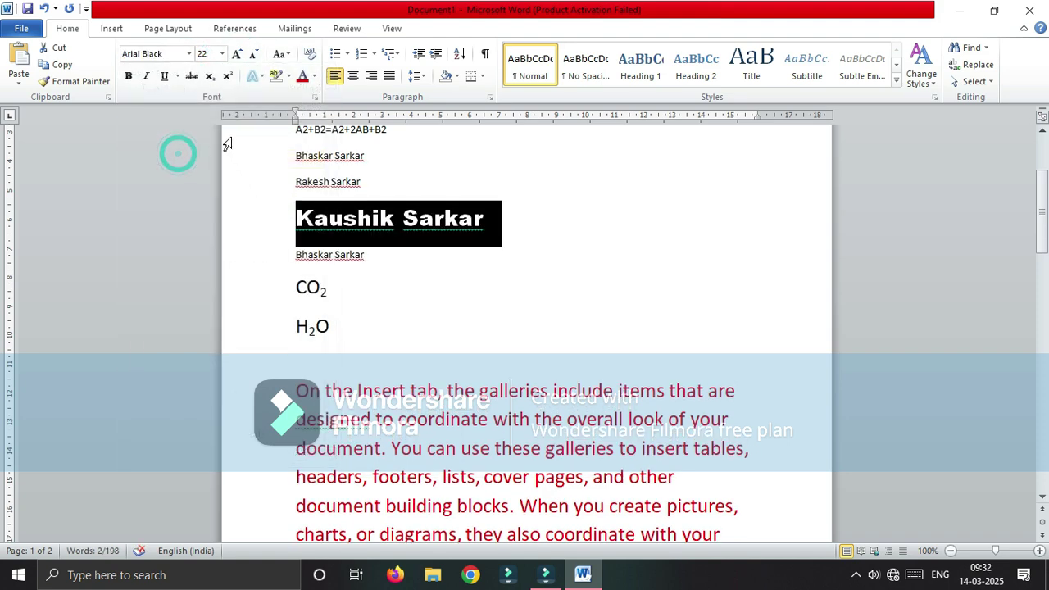
left_click(166, 78)
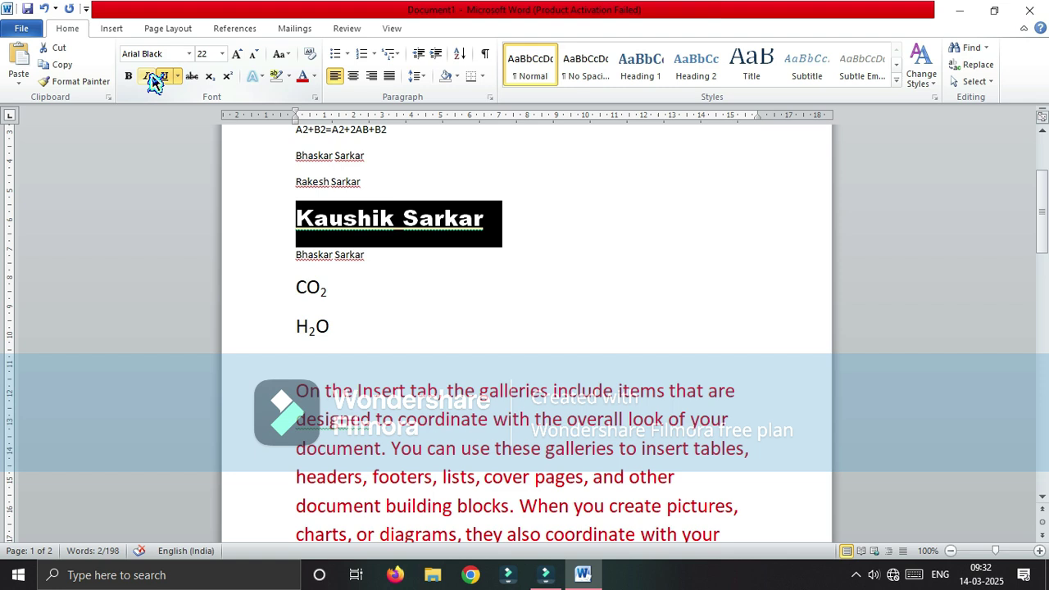
left_click(147, 76)
left_click(165, 78)
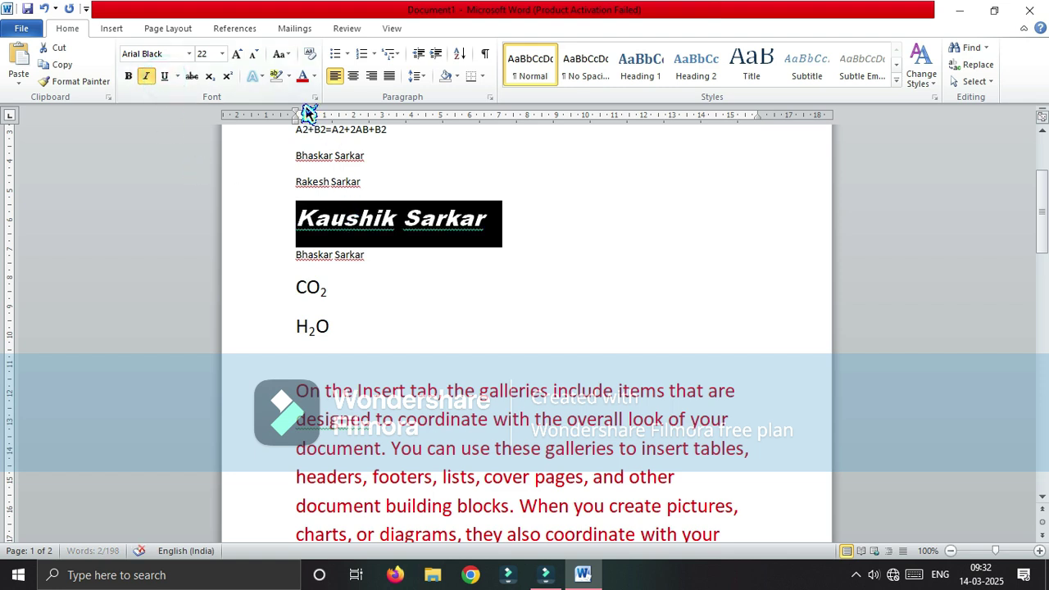
left_click(314, 76)
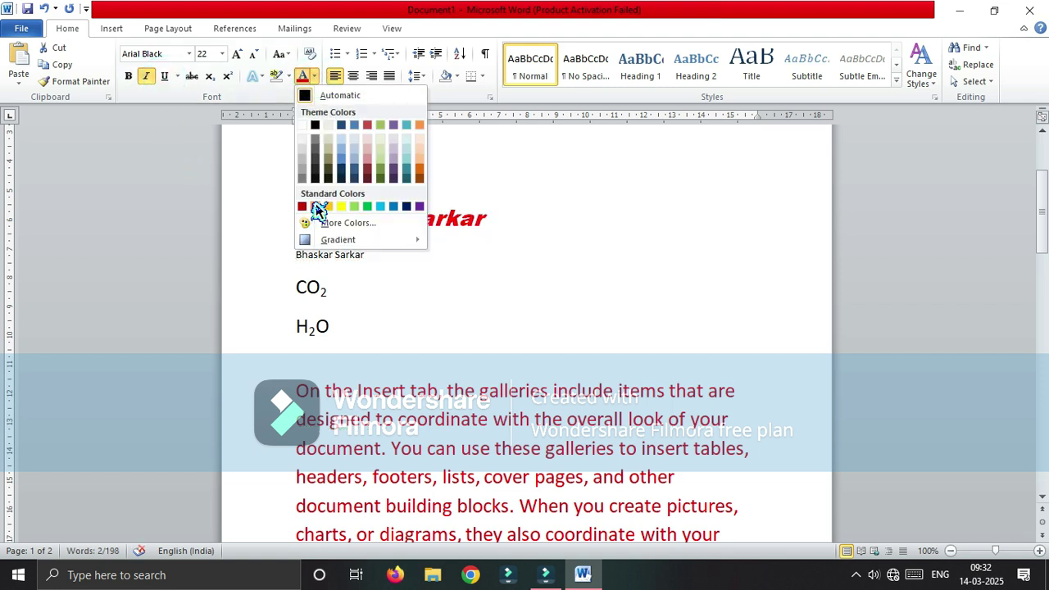
left_click(314, 206)
left_click(551, 269)
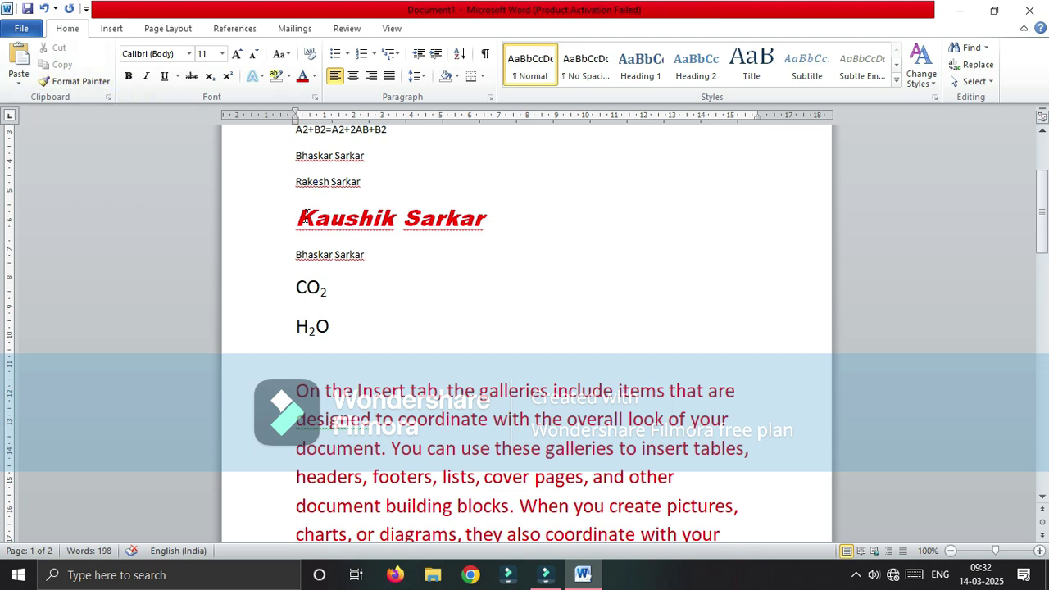
left_click_drag(297, 219, 476, 223)
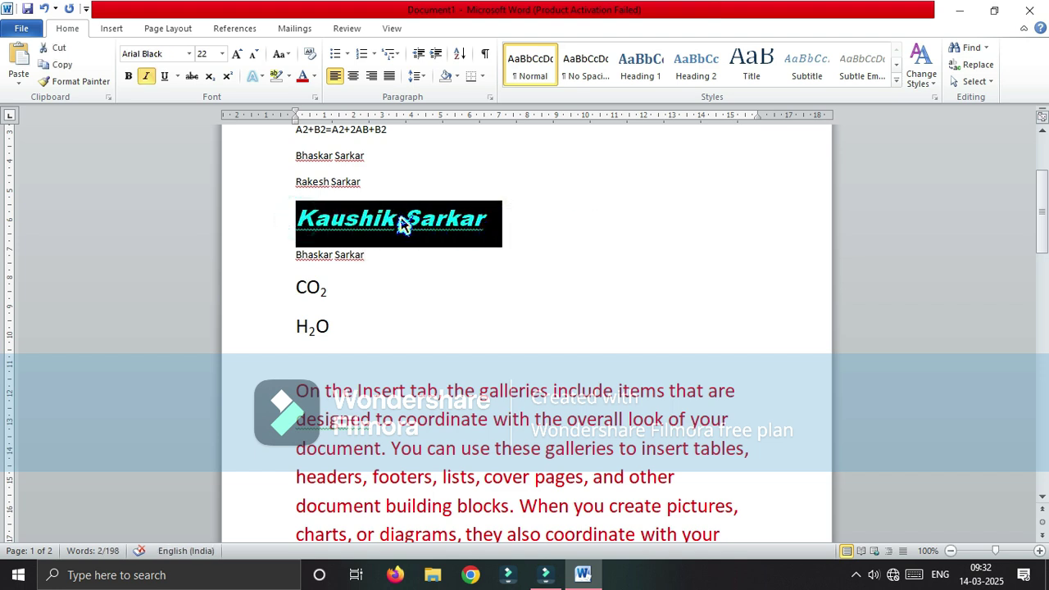
left_click(100, 83)
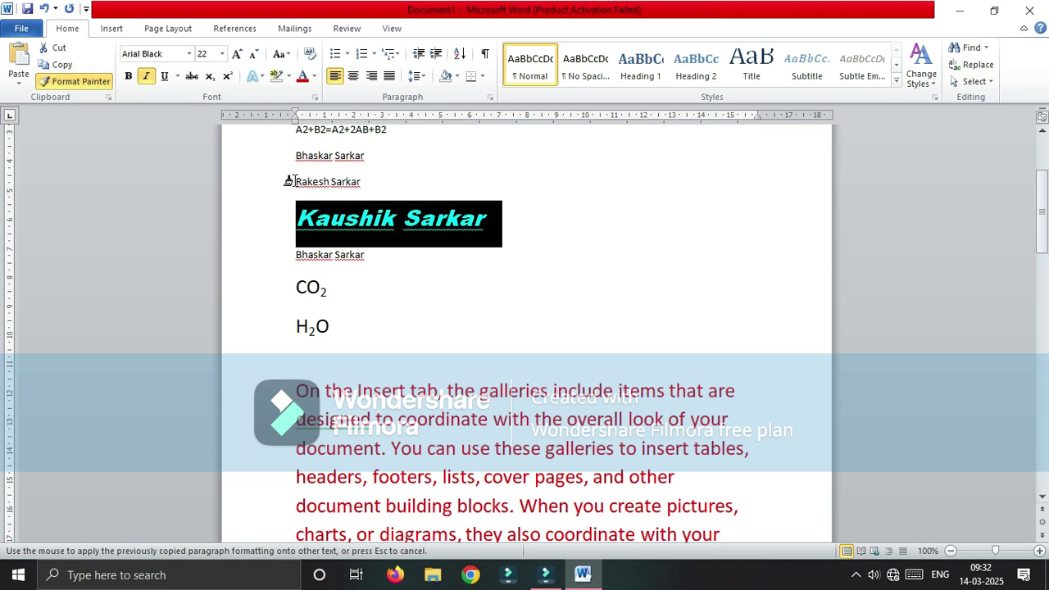
left_click_drag(288, 181, 377, 188)
left_click(419, 249)
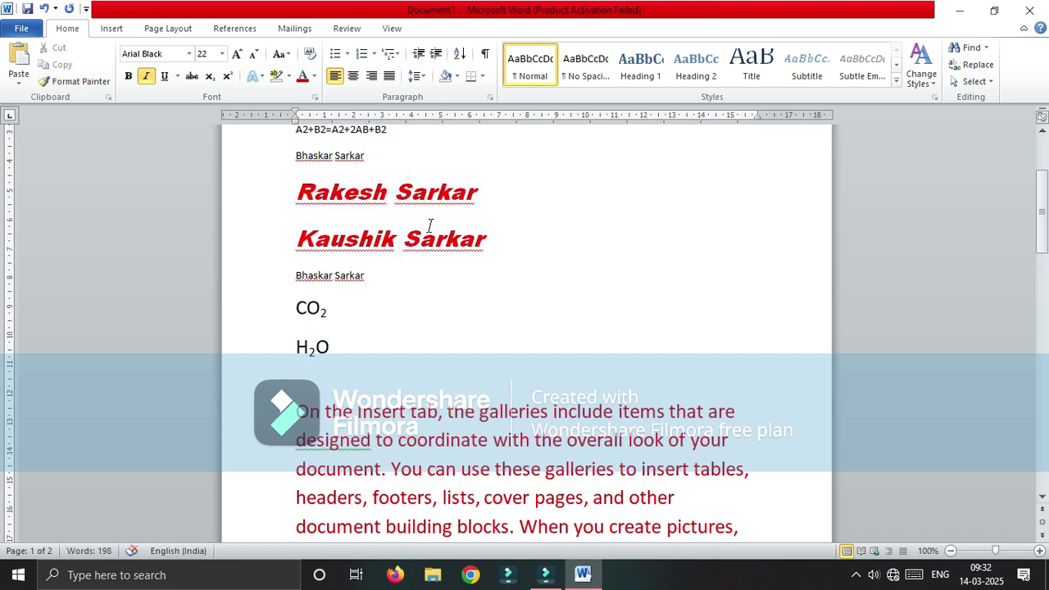
left_click(96, 87)
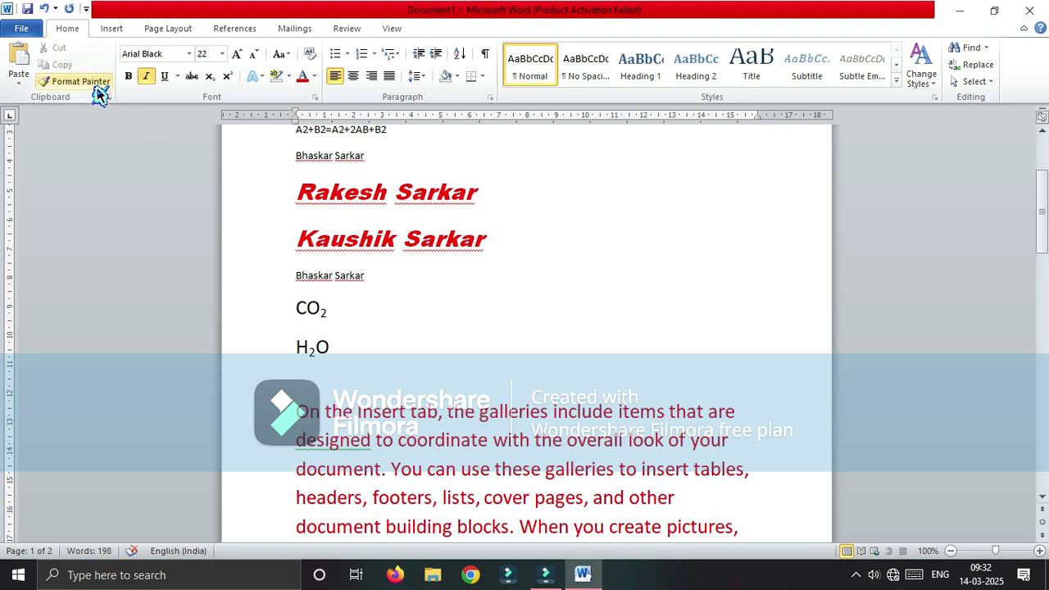
left_click(435, 298)
Copy the green highlight from the word 'formatting' onto 'Quick' with Format Painter
scroll(434, 297, "down", 5)
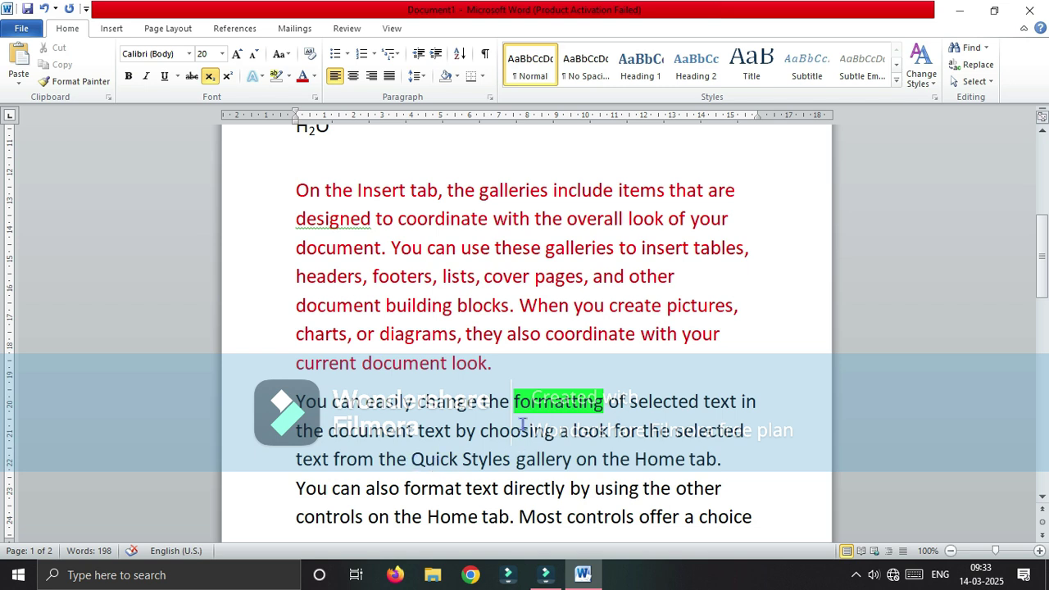
left_click_drag(513, 400, 603, 400)
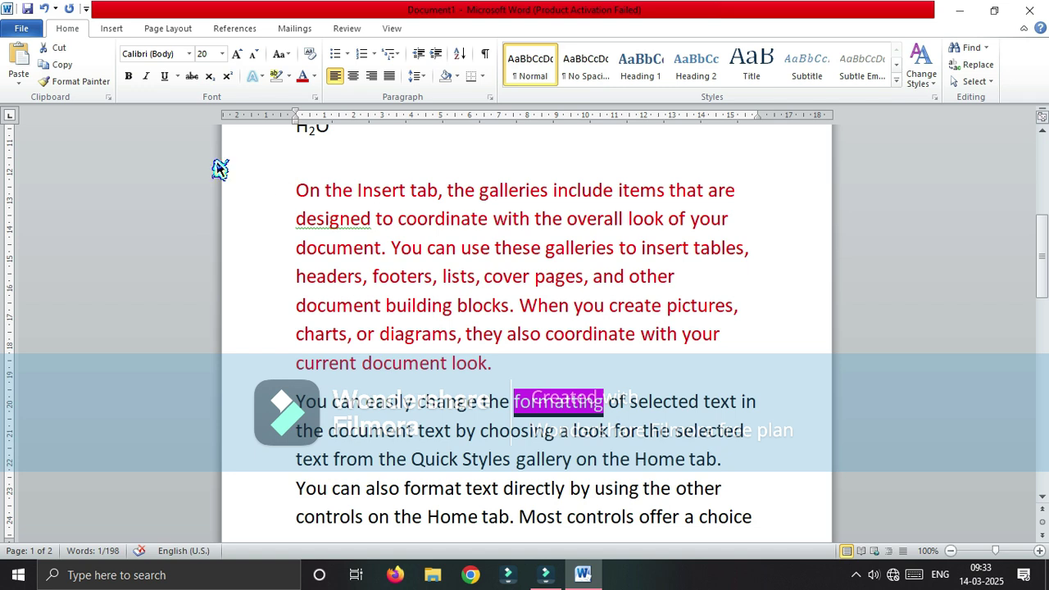
left_click(76, 82)
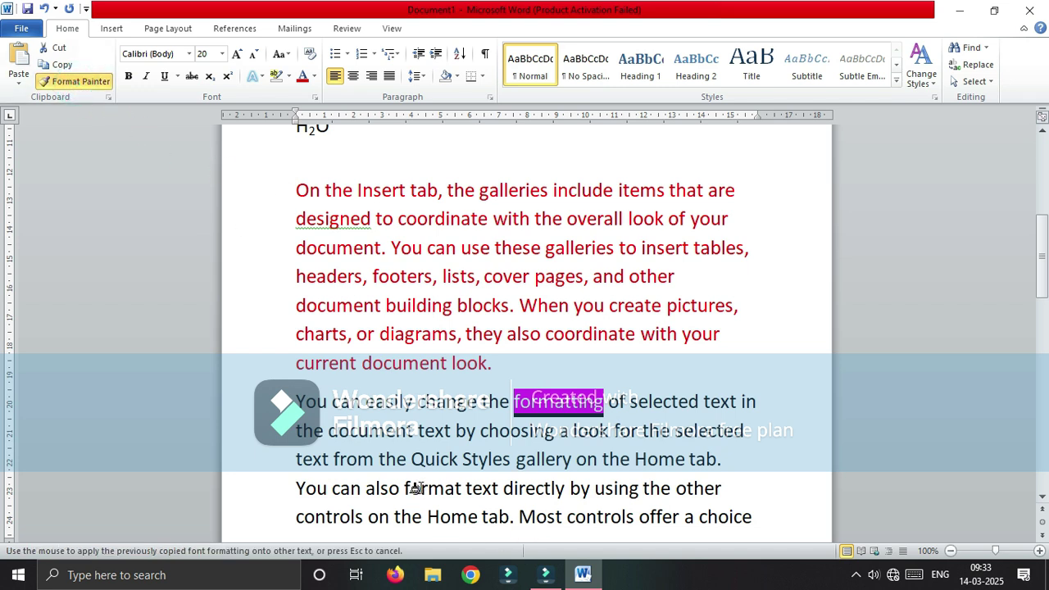
left_click_drag(410, 459, 451, 465)
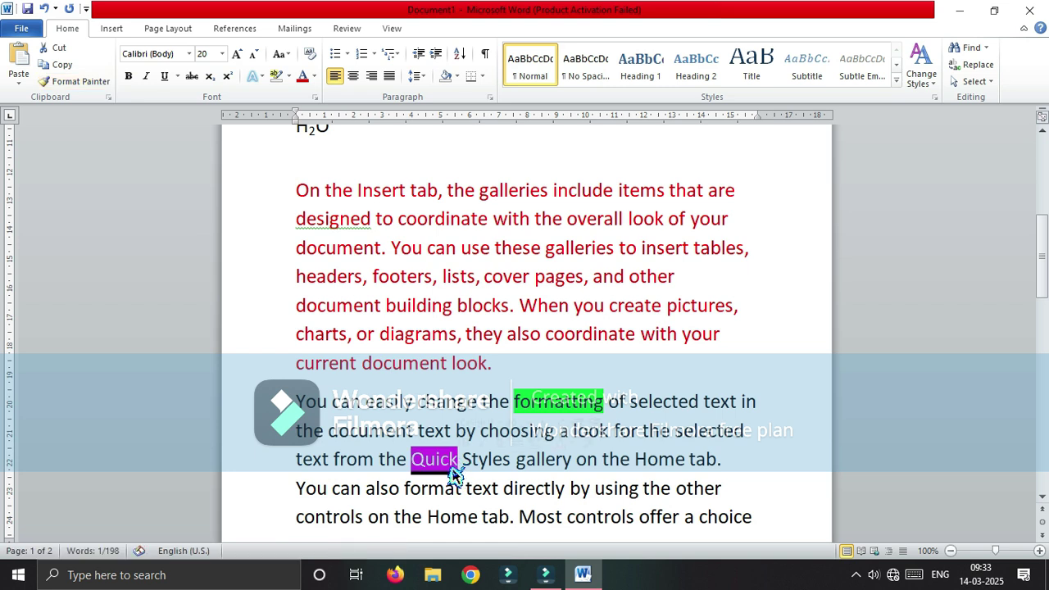
left_click(517, 482)
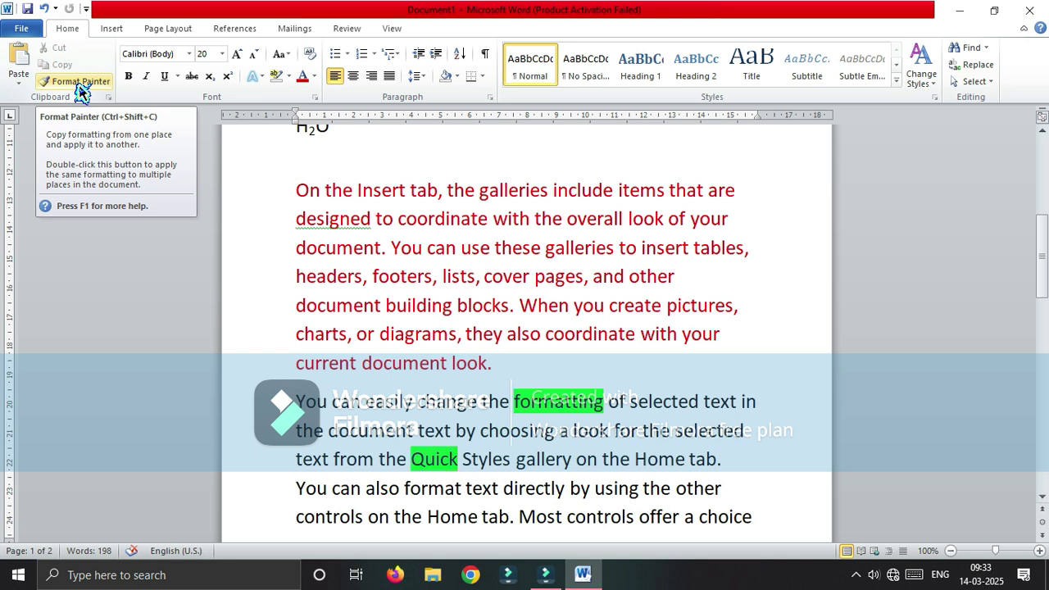
left_click(437, 402)
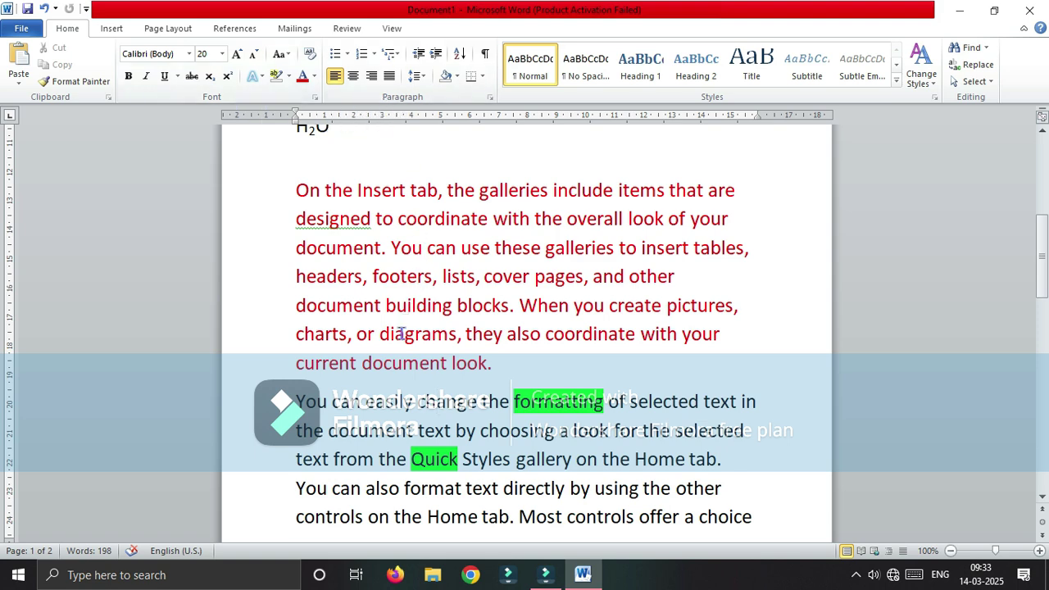
scroll(401, 338, "up", 2)
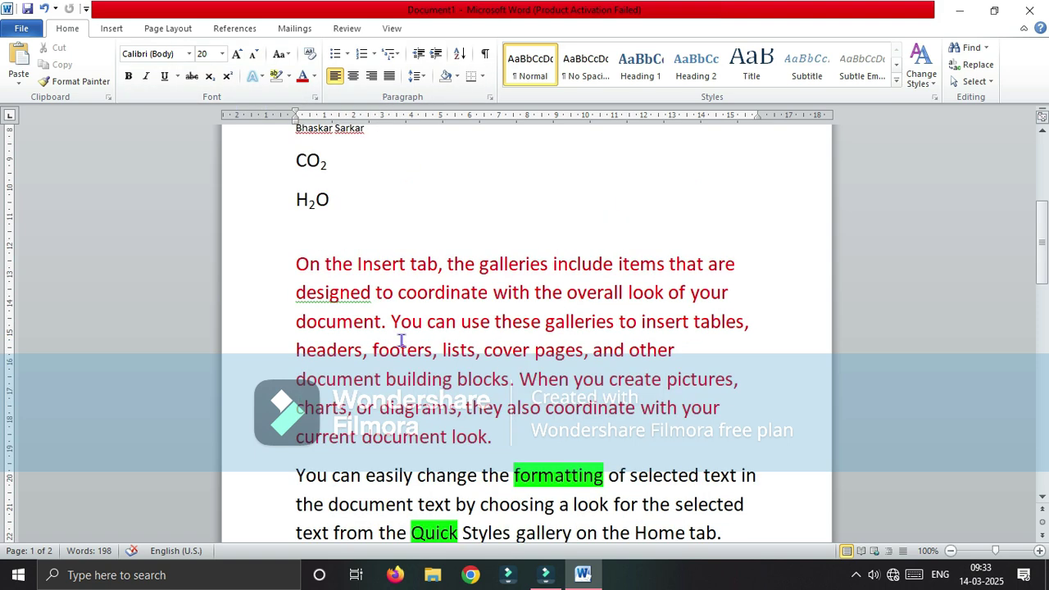
Delete all of the document's content
key("ctrl+a")
key("Delete")
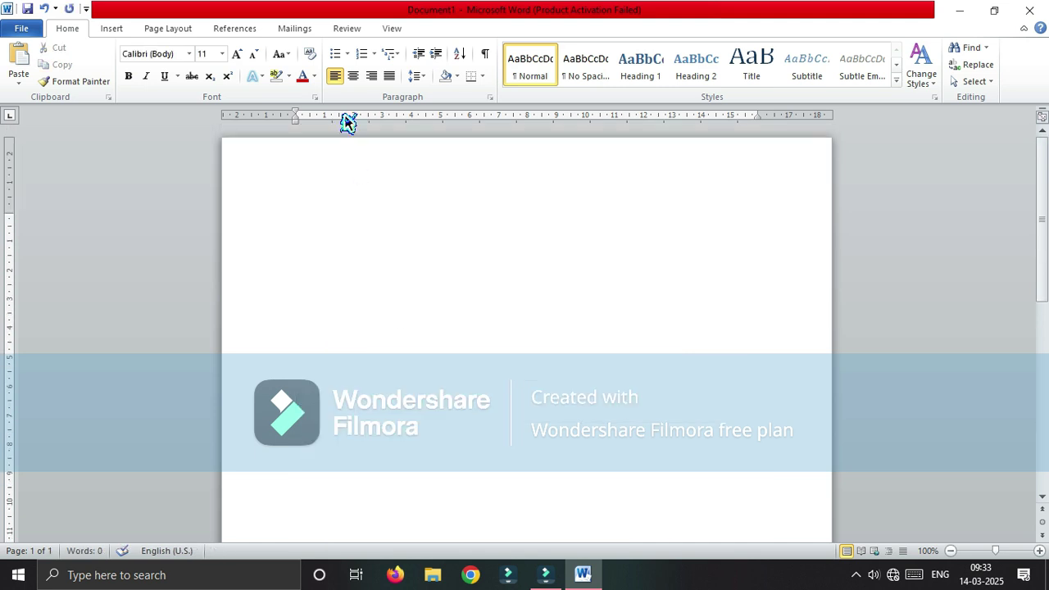
left_click(348, 54)
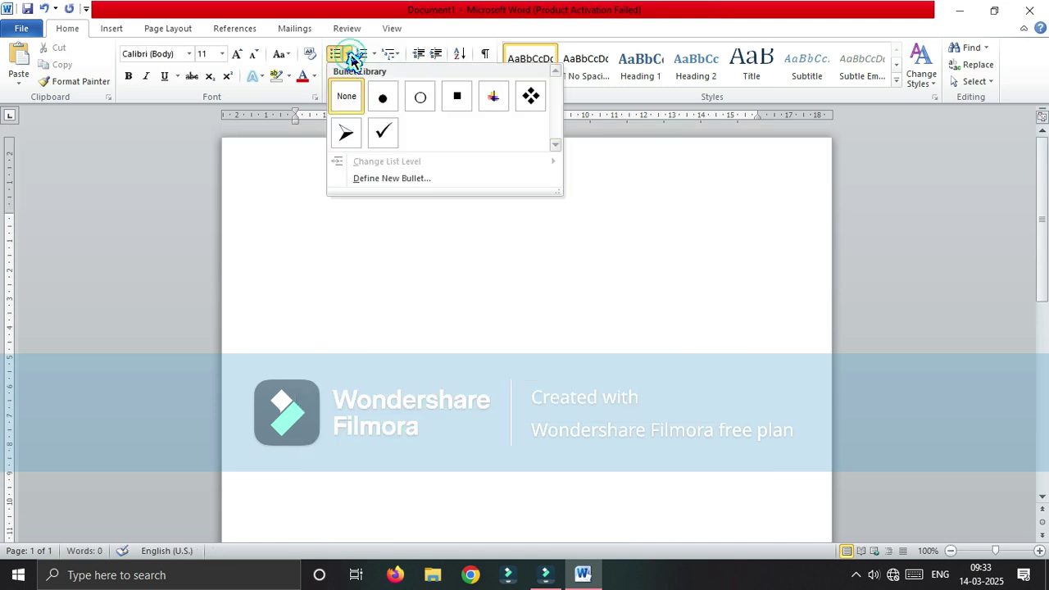
left_click(377, 243)
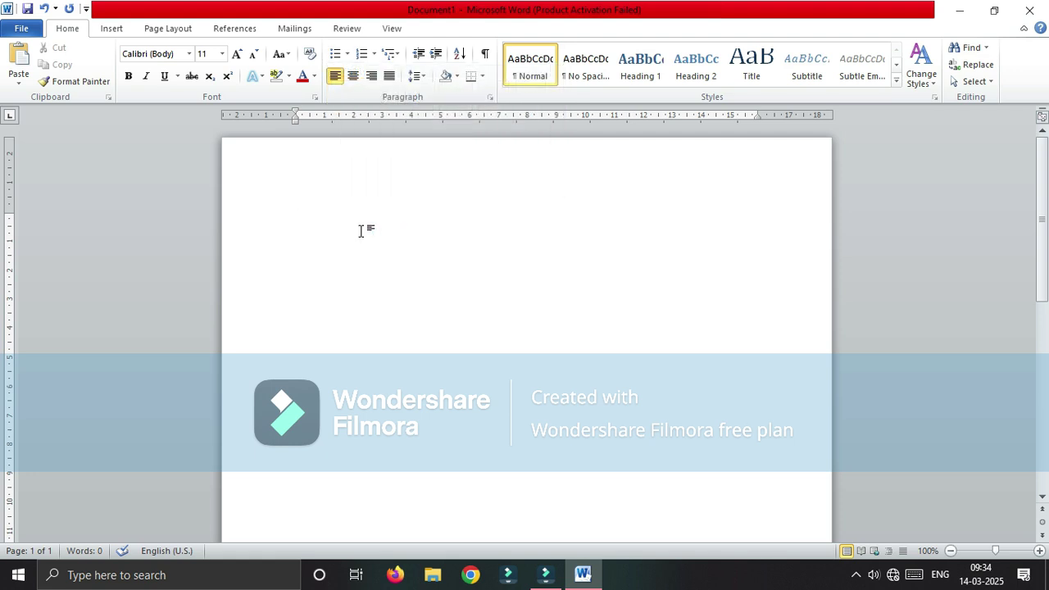
Write 'What is this ...' at size 20, followed by an arrow-bulleted line
type("what is this")
triple_click(358, 227)
key("ctrl+shift+period")
key("ctrl+shift+period")
key("ctrl+shift+period")
key("ctrl+shift+period")
key("ctrl+shift+period")
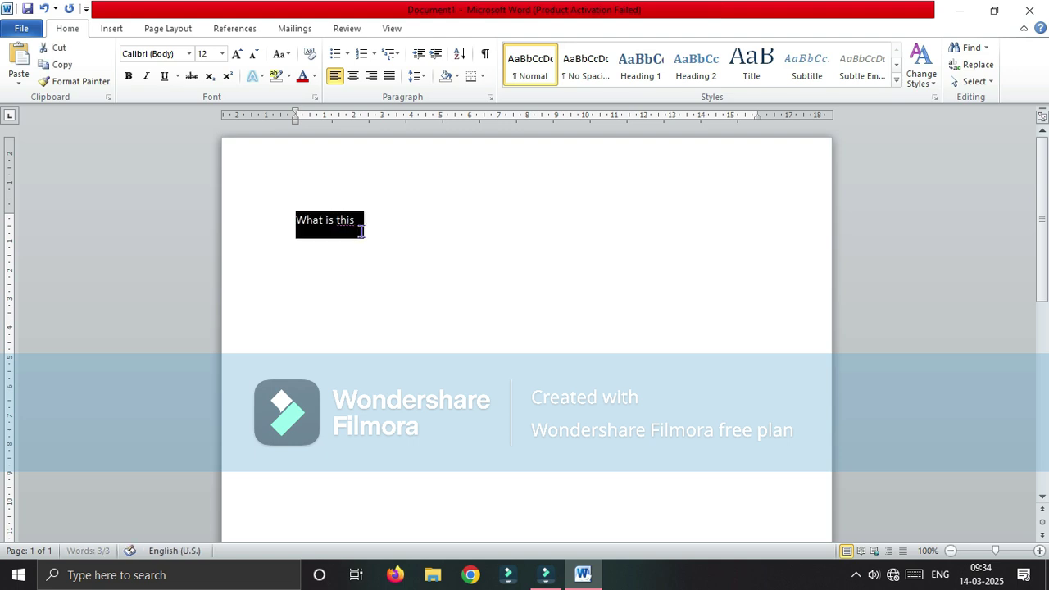
key("End")
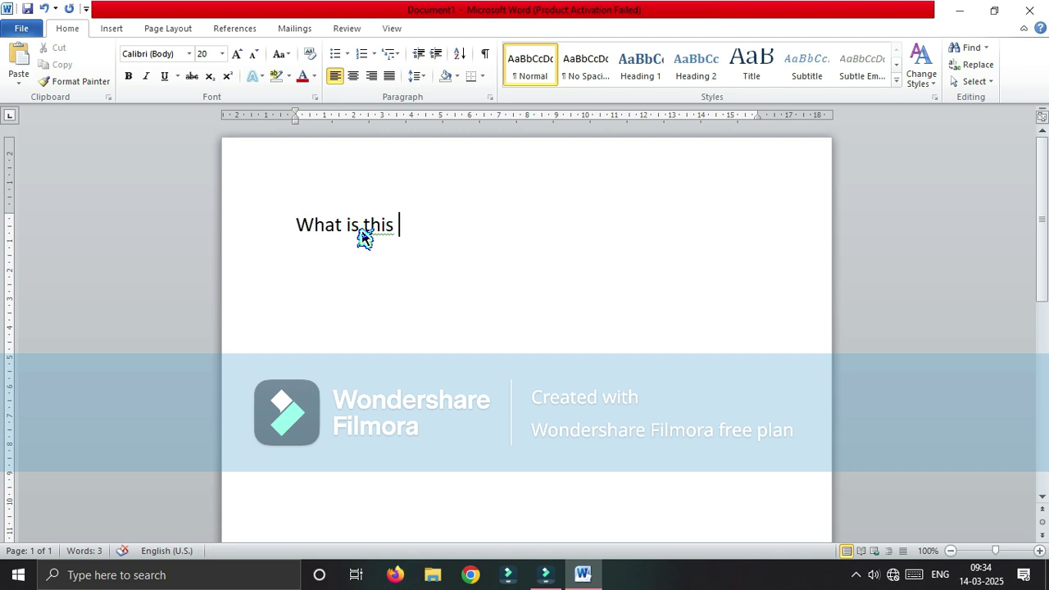
type("...")
key("Return")
left_click(348, 53)
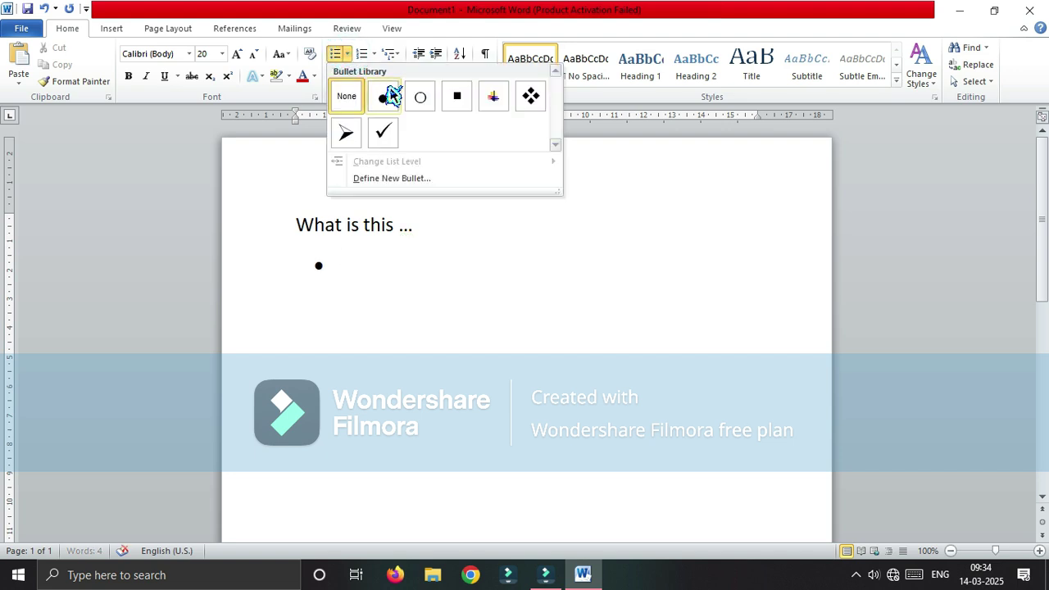
left_click(349, 139)
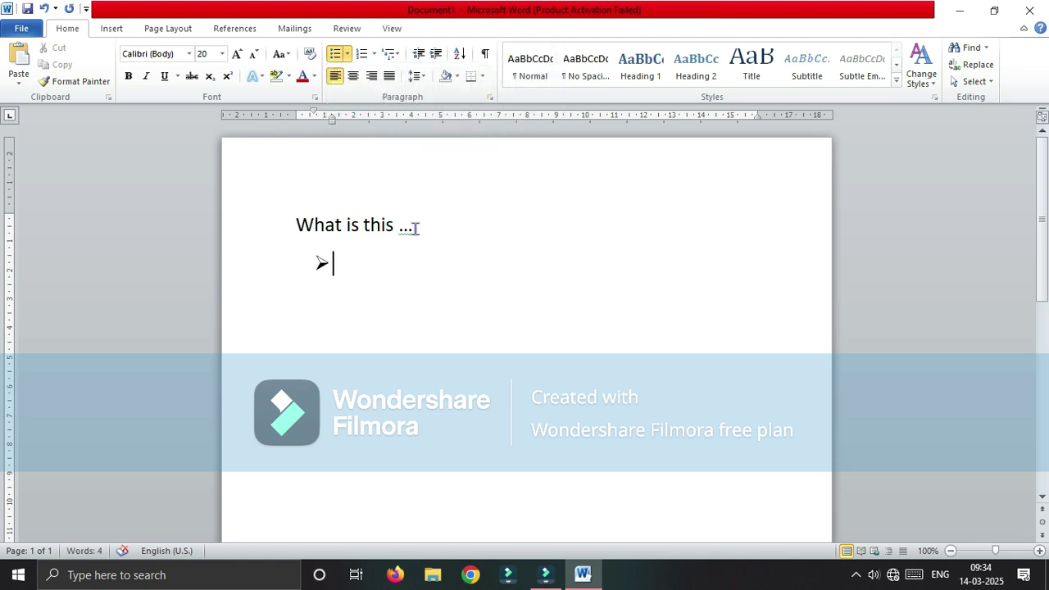
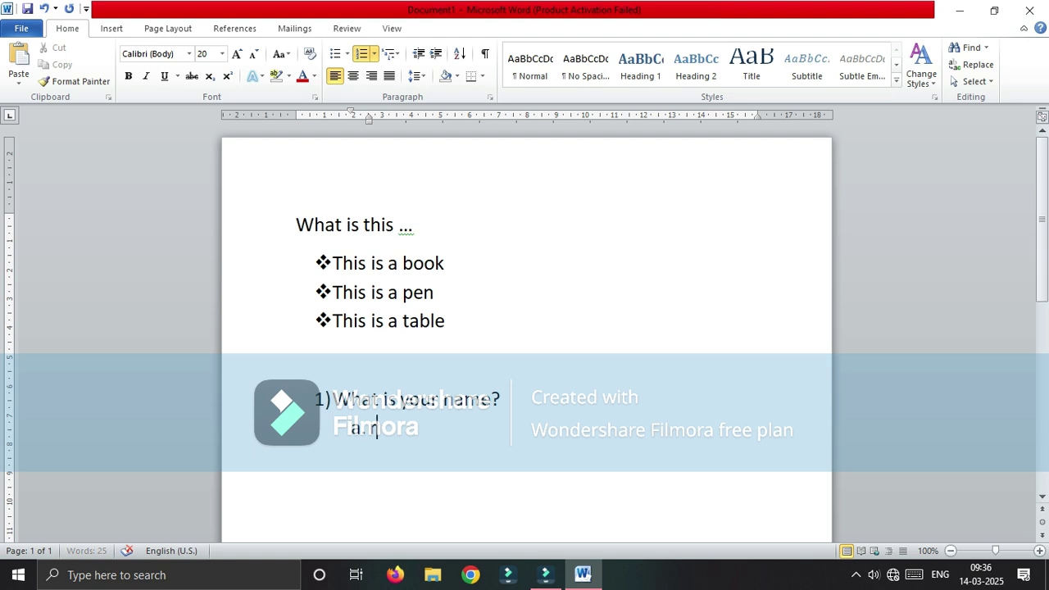
Add the answers Shyam, Jadu and Madhu under question 1
key("Return")
type("shyam")
key("Return")
type("jadu")
key("Return")
type("madhu")
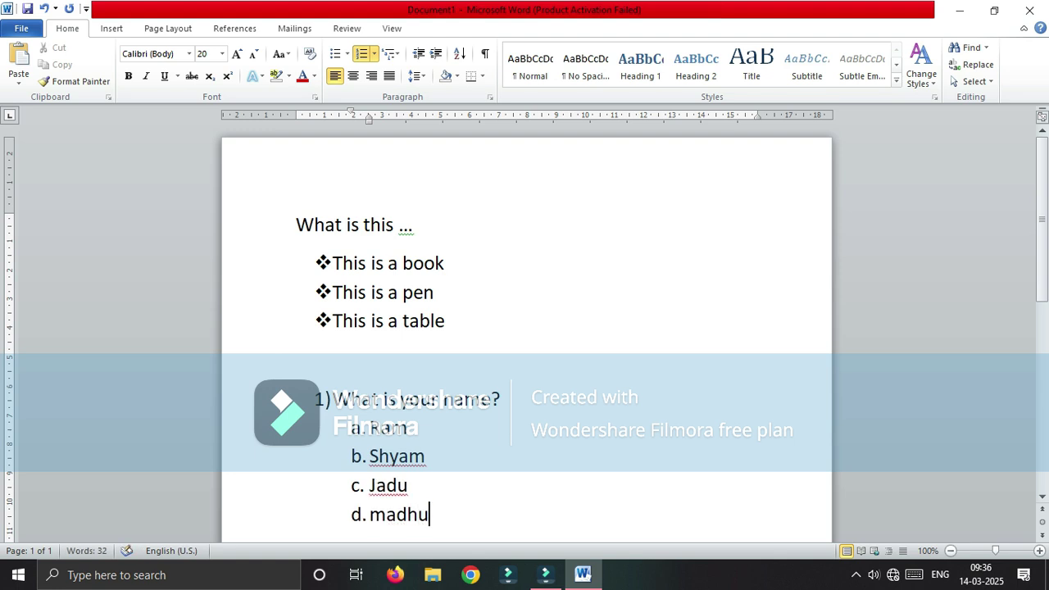
key("Return")
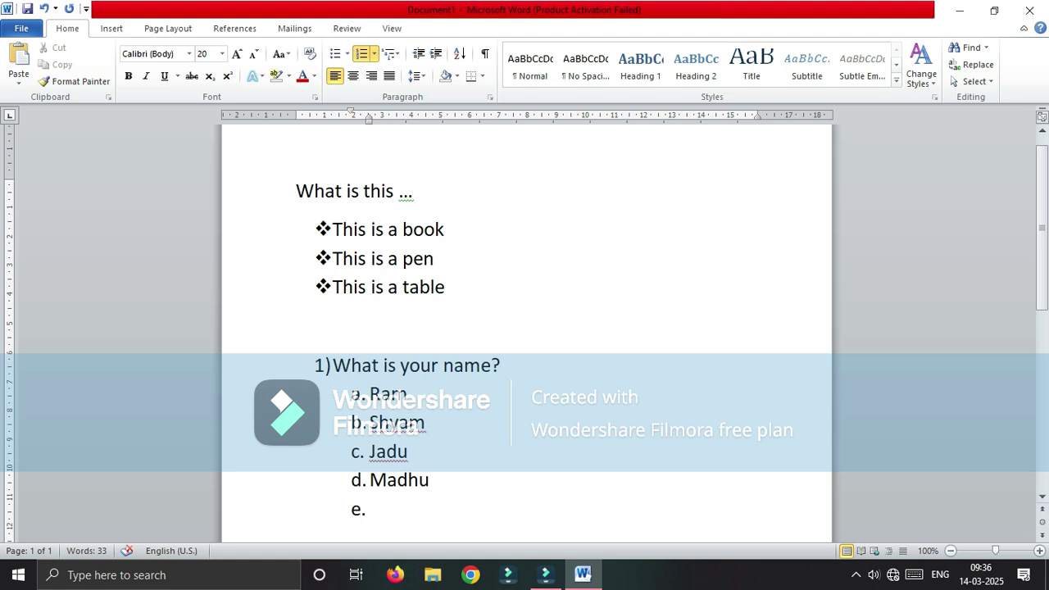
Turn the empty answer into question 2, 'What is your father name?'
key("Return")
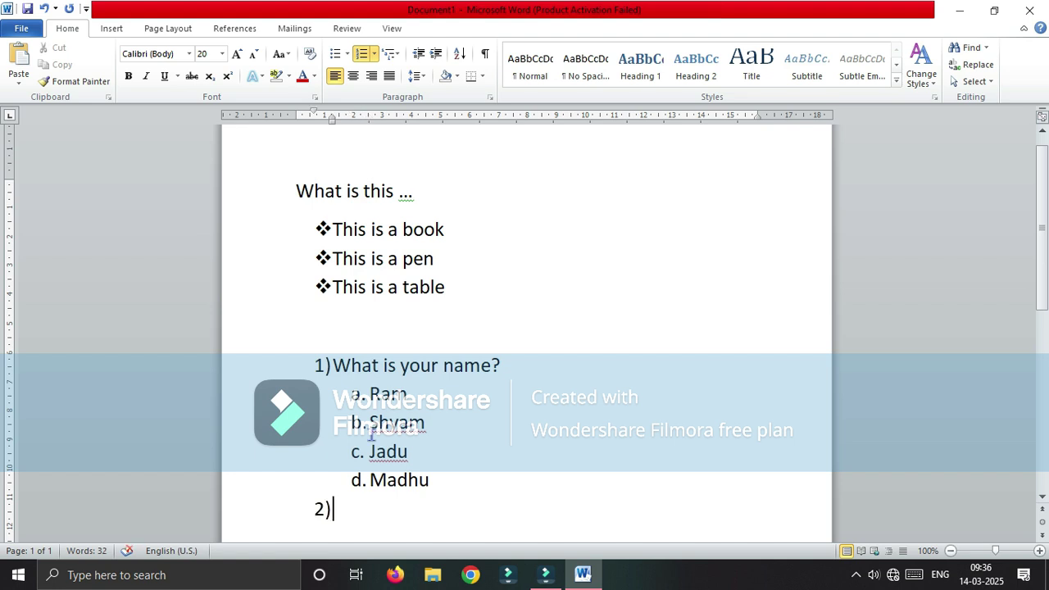
type("wht i")
key("BackSpace")
key("BackSpace")
key("BackSpace")
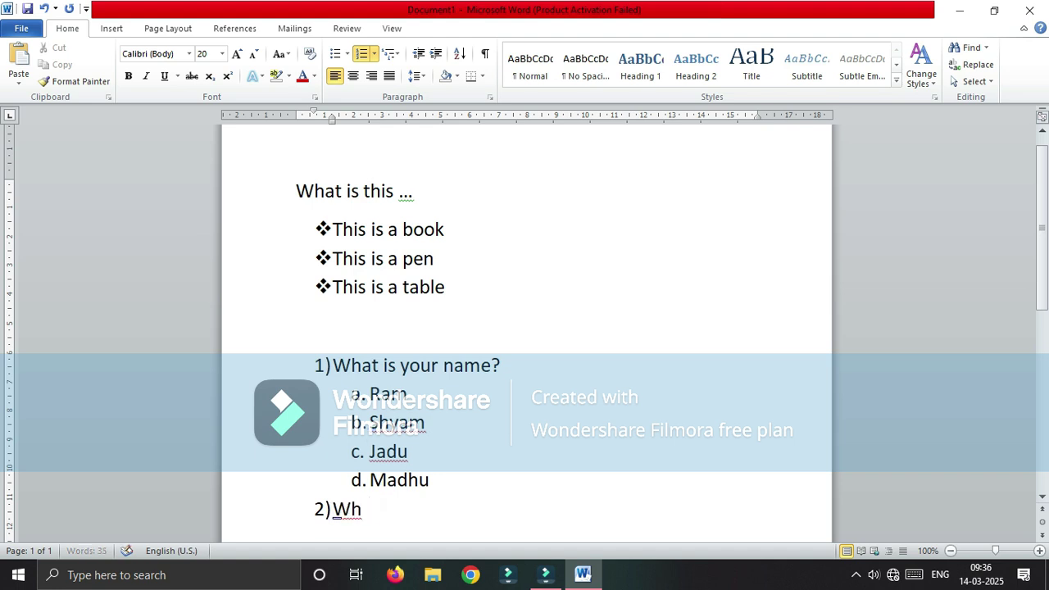
type("at is your father name")
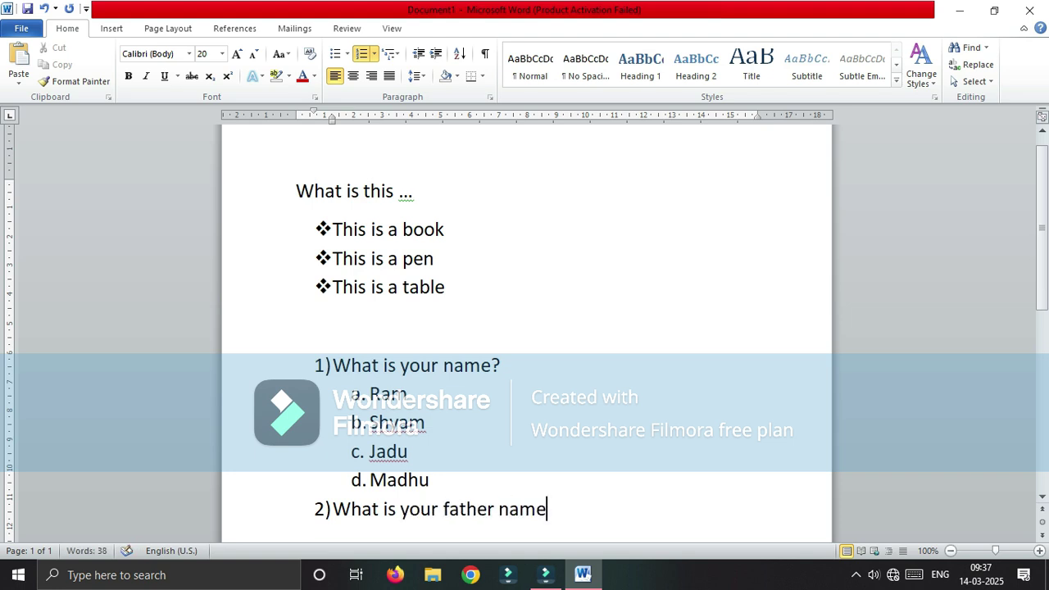
type("?")
List Rakesh, Suman, Raju and Rana as lettered answers under question 2, then start item 3)
key("Return")
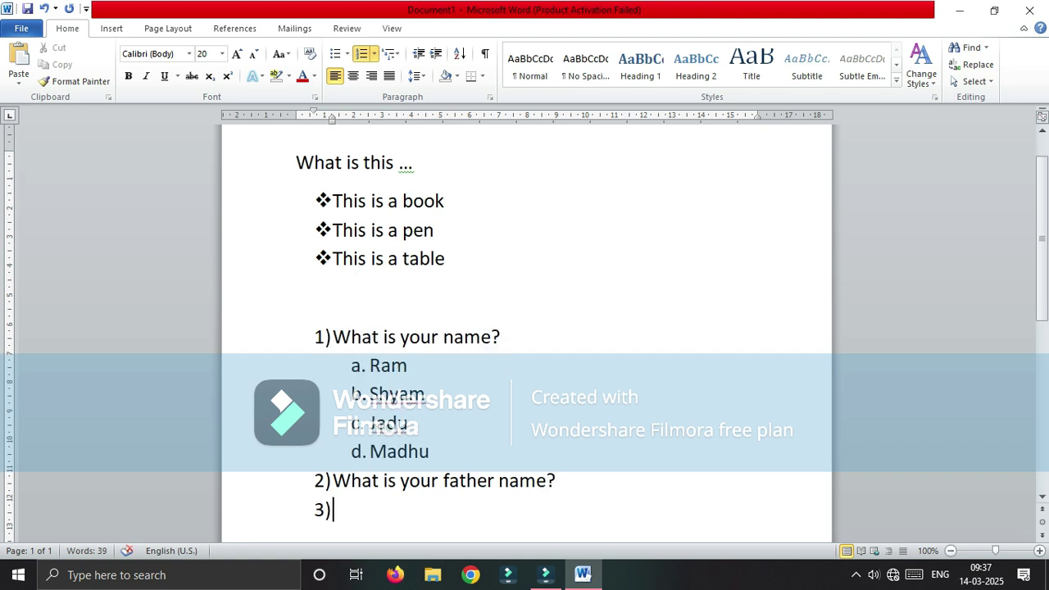
key("Tab")
type("rakesh")
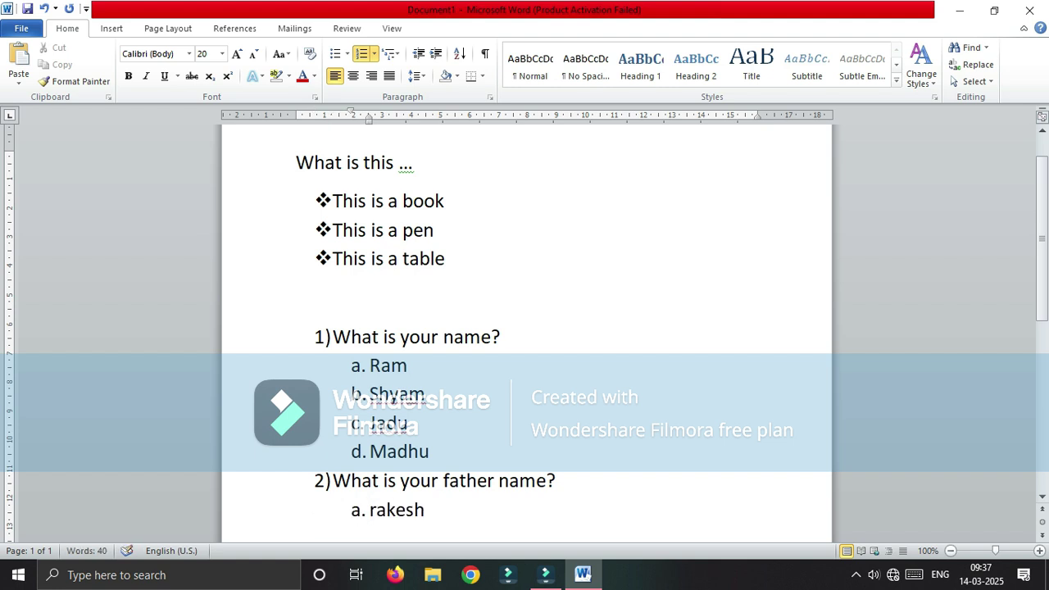
key("Return")
type("suman")
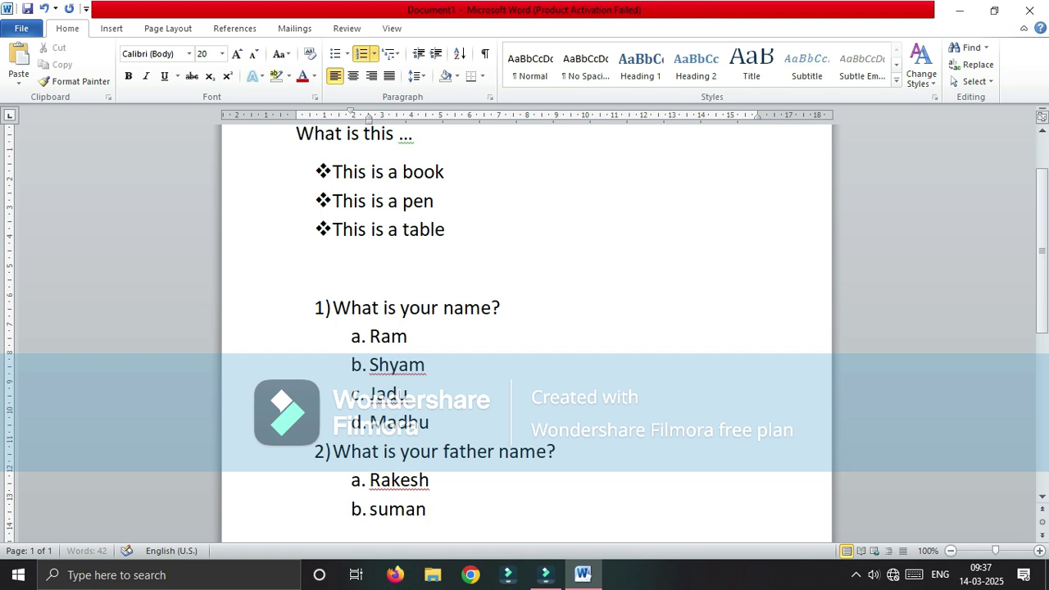
key("Return")
type("raju")
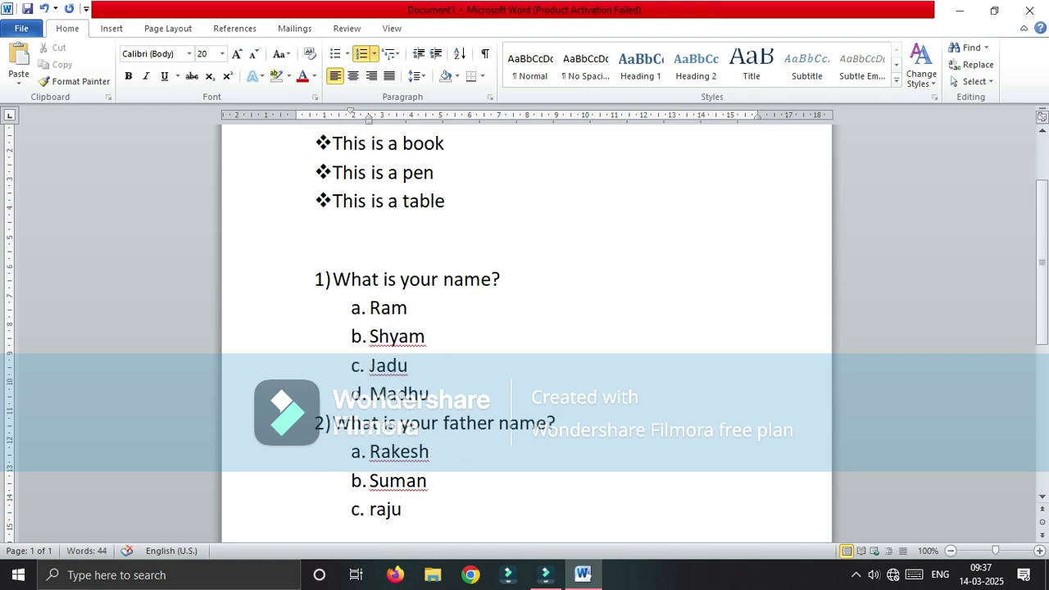
key("Return")
type("rana")
key("Return")
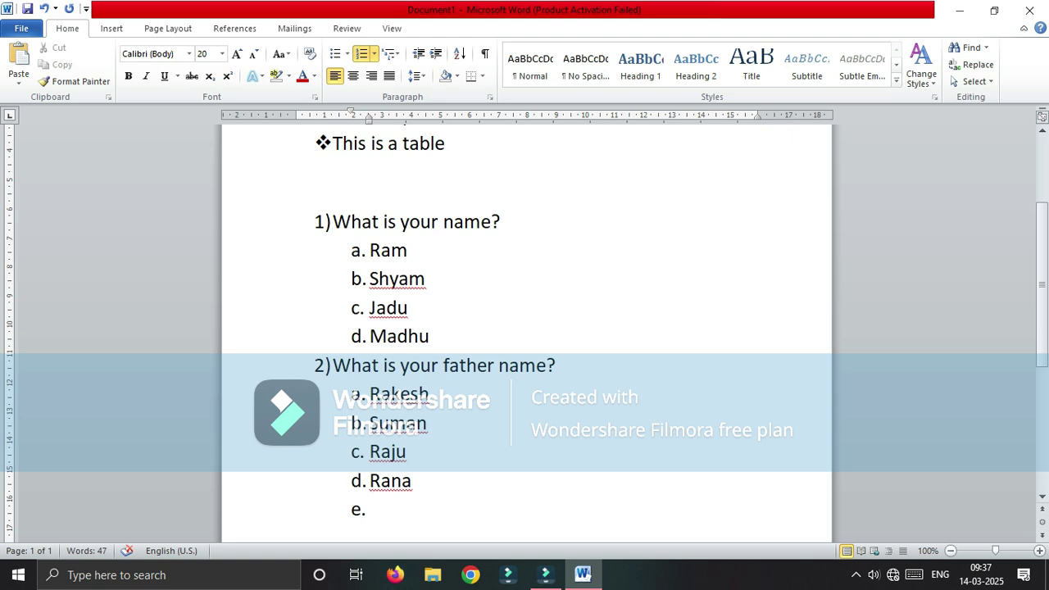
key("Return")
Try roman-numeral numbering on question 1's answers, then switch them to a., b., c
left_click_drag(439, 335, 366, 250)
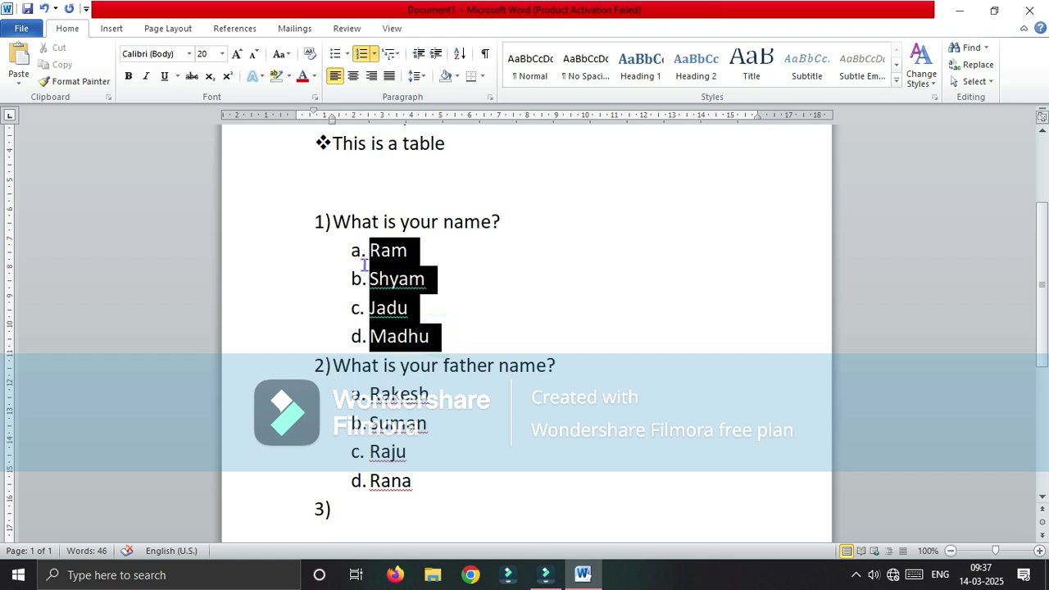
left_click(374, 55)
left_click(436, 309)
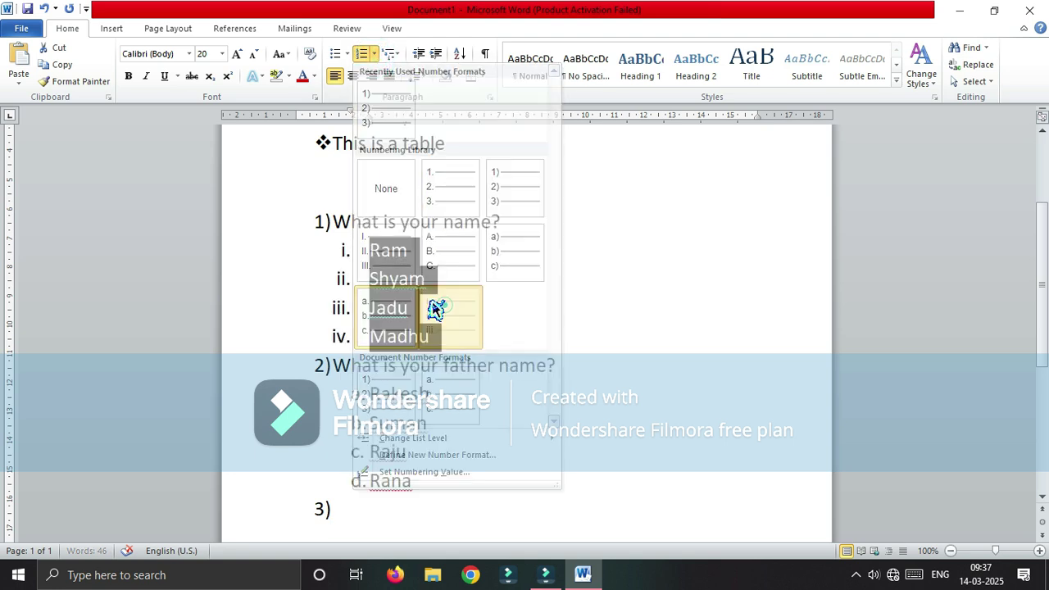
left_click(374, 54)
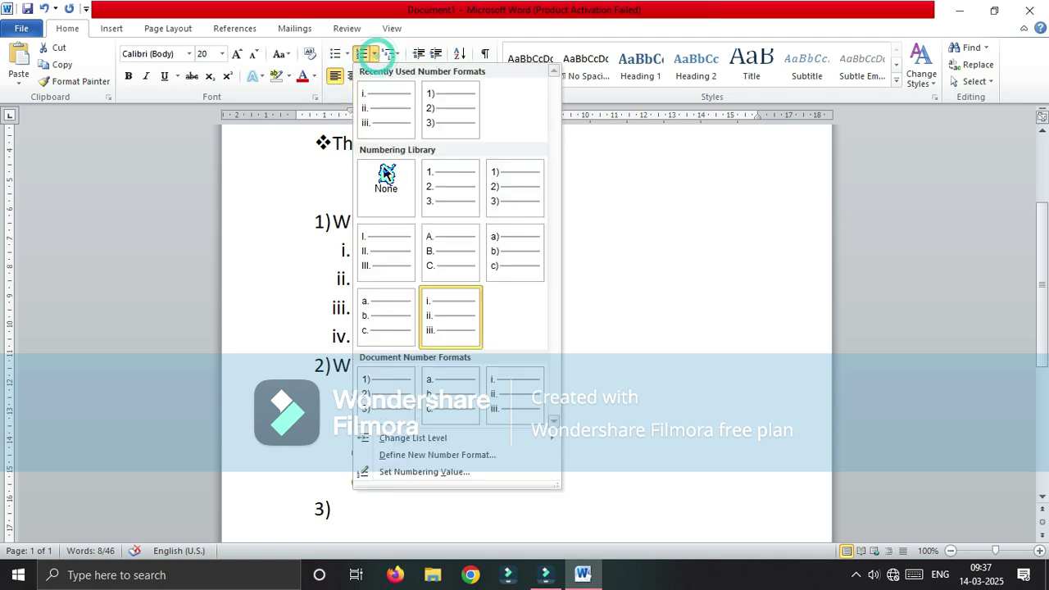
left_click(393, 322)
left_click(460, 297)
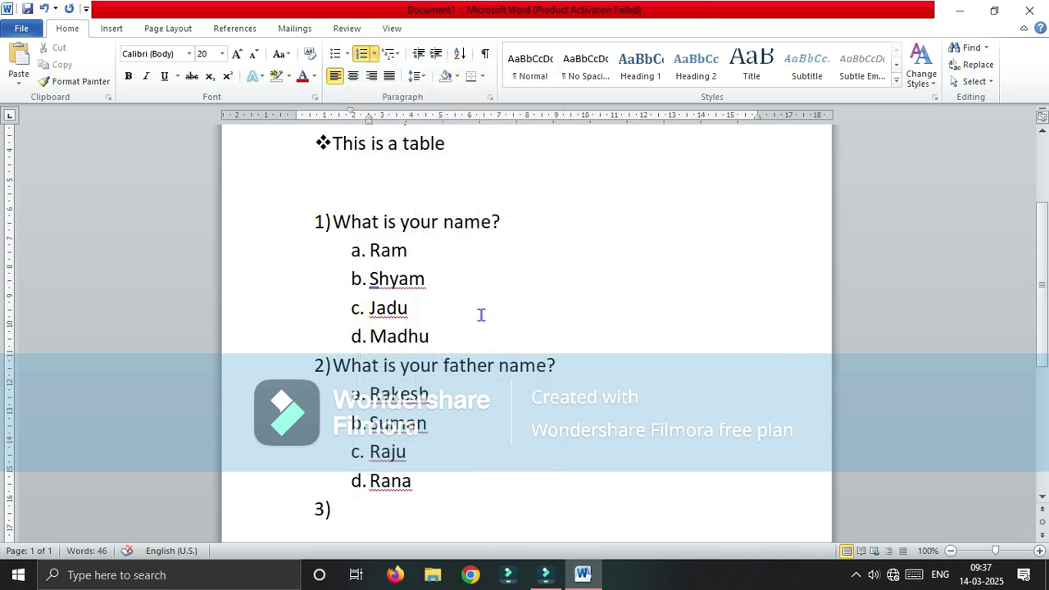
Give question 1's four answers round solid bullets
scroll(482, 316, "up", 2)
scroll(489, 326, "up", 2)
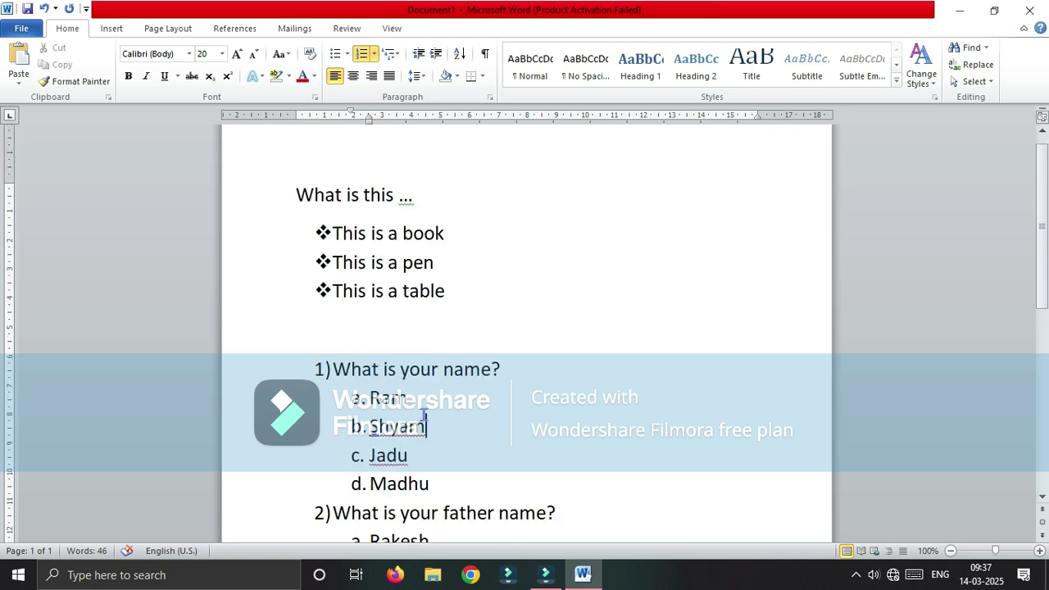
scroll(426, 418, "down", 2)
left_click_drag(428, 412, 381, 337)
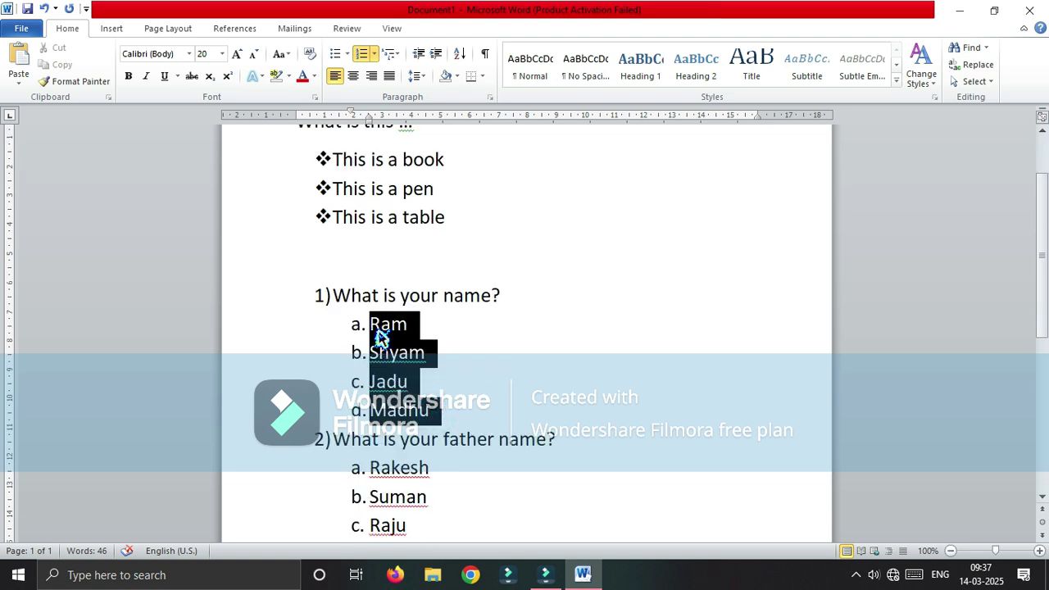
left_click(348, 52)
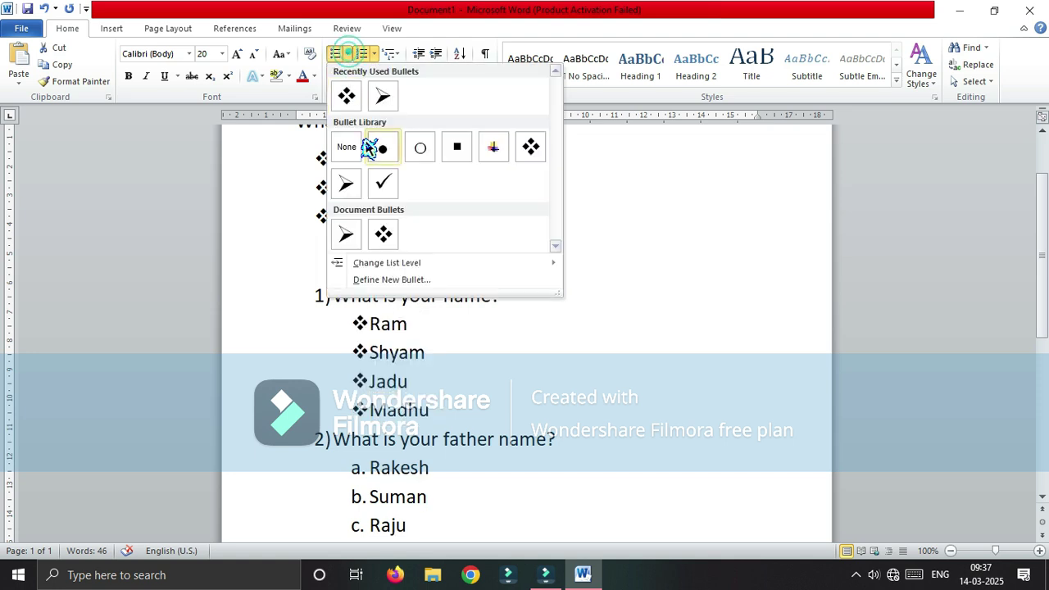
left_click(373, 148)
left_click(434, 325)
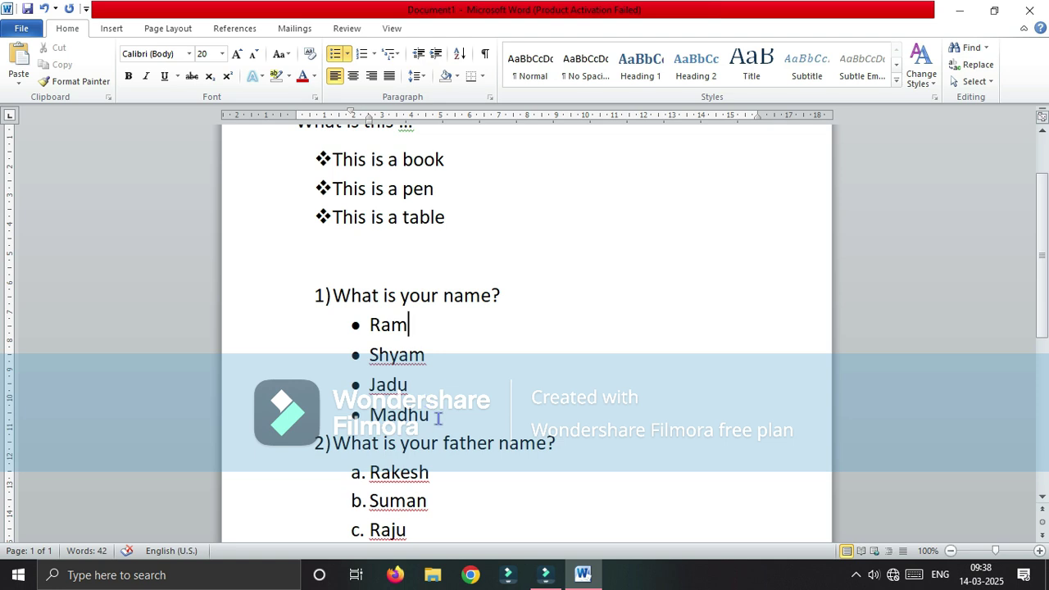
Reletter Ram, Shyam, Jadu and Madhu in the a), b), c), d) numbering style
left_click_drag(438, 419, 365, 332)
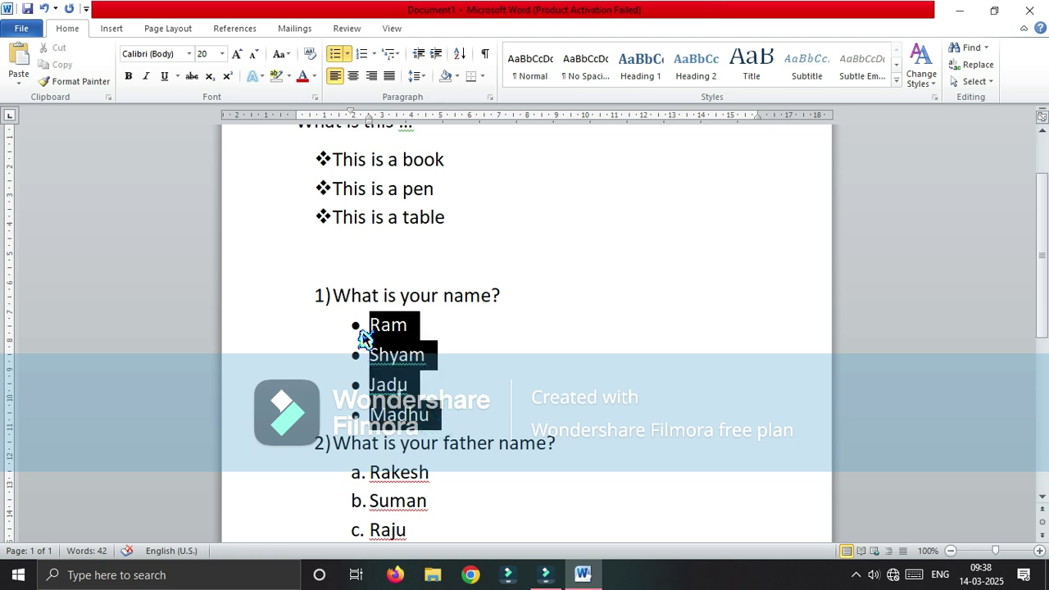
left_click(374, 54)
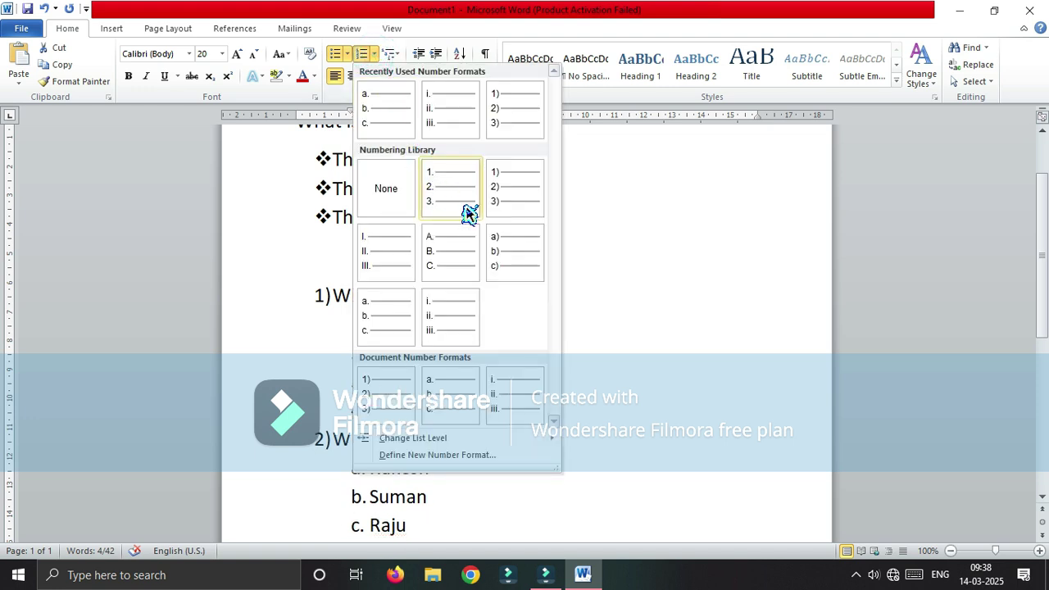
left_click(496, 254)
left_click(594, 352)
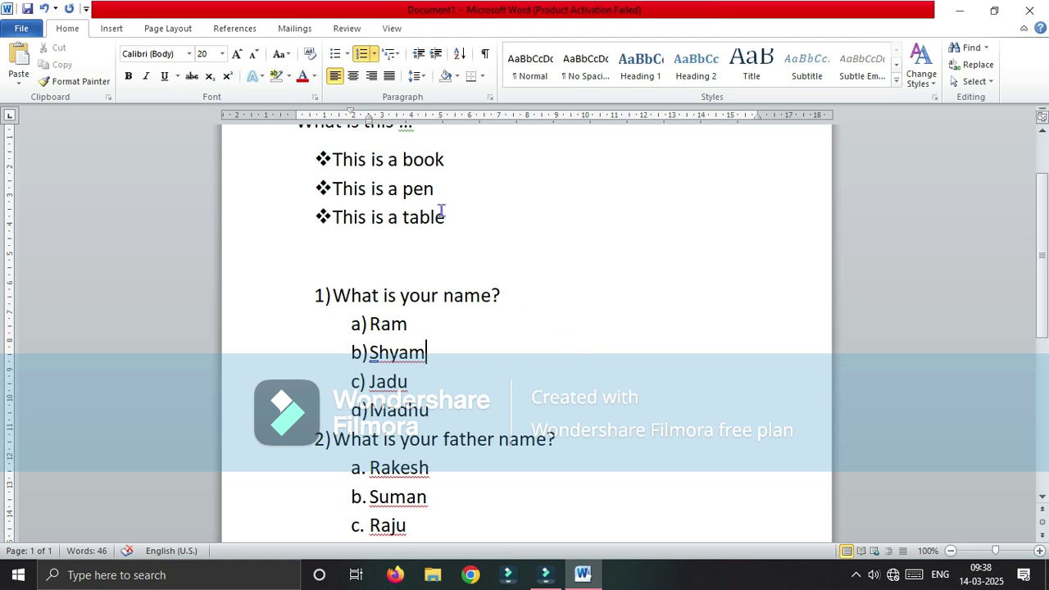
scroll(440, 268, "down", 4)
Drop the empty 3) numbering and type the plain line 'The quick brown fox.'
left_click(343, 377)
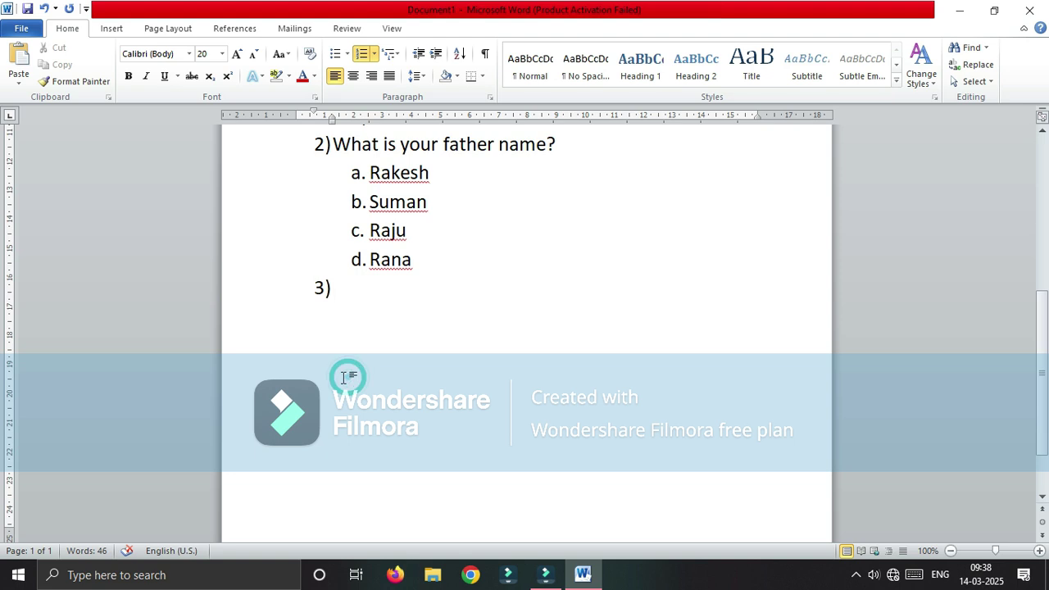
key("BackSpace")
key("Return")
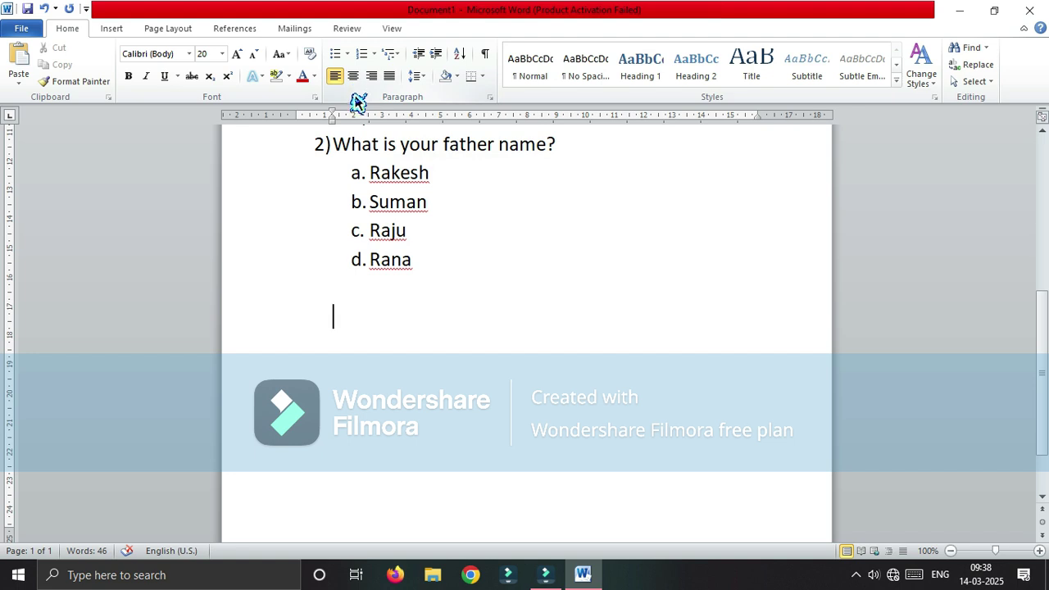
key("BackSpace")
key("Return")
key("Return")
type("The quick brown fox.")
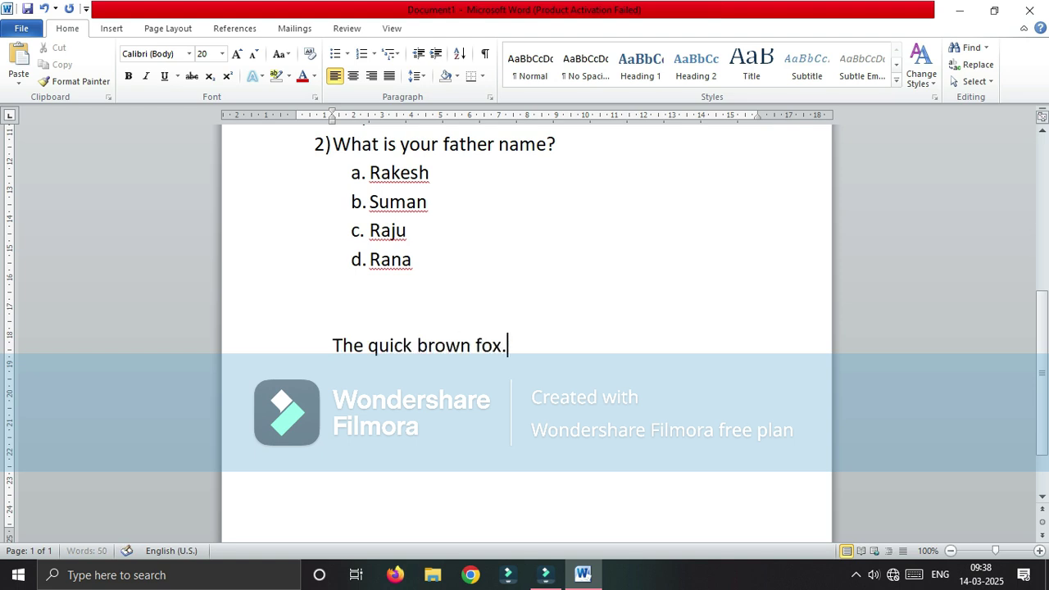
key("Return")
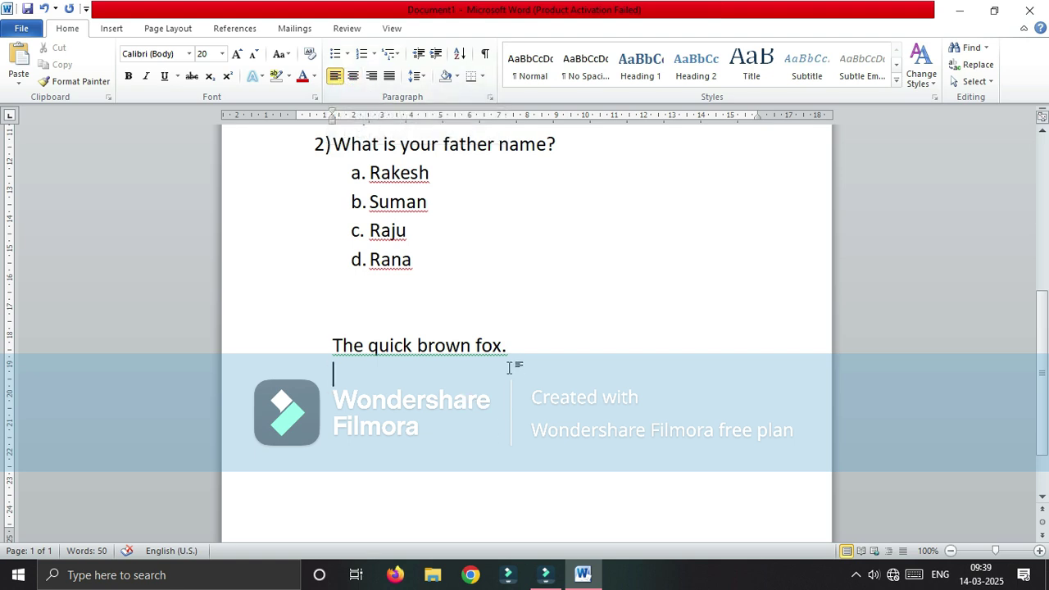
Add centred lines 'The quick brown fox.' and 'Jumps over the lazy dog.'
left_click(356, 81)
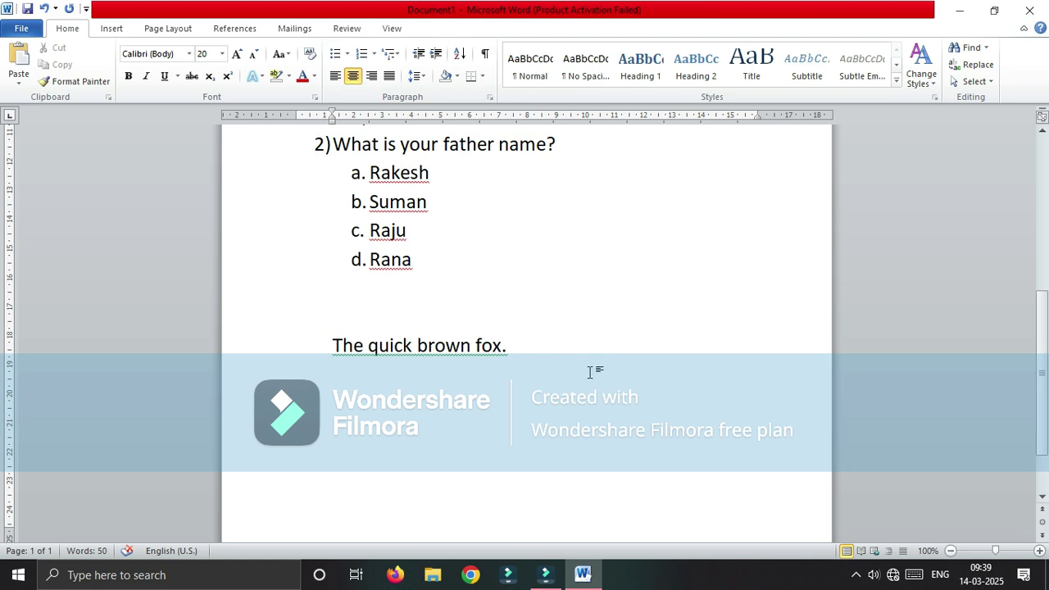
type("The quick")
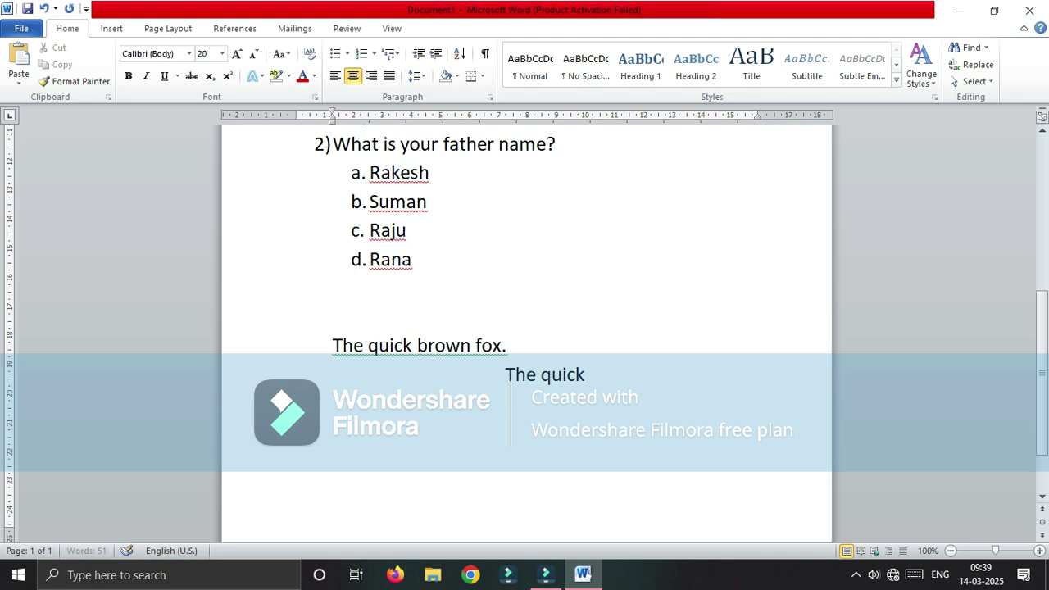
type(" brown fox.")
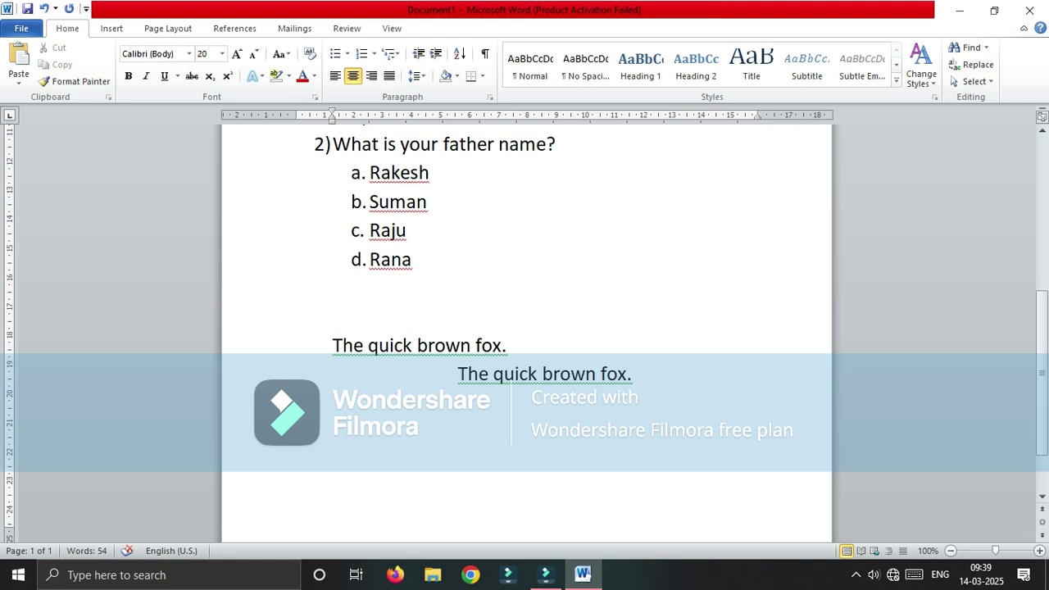
key("Return")
type("Jumps over the laxy")
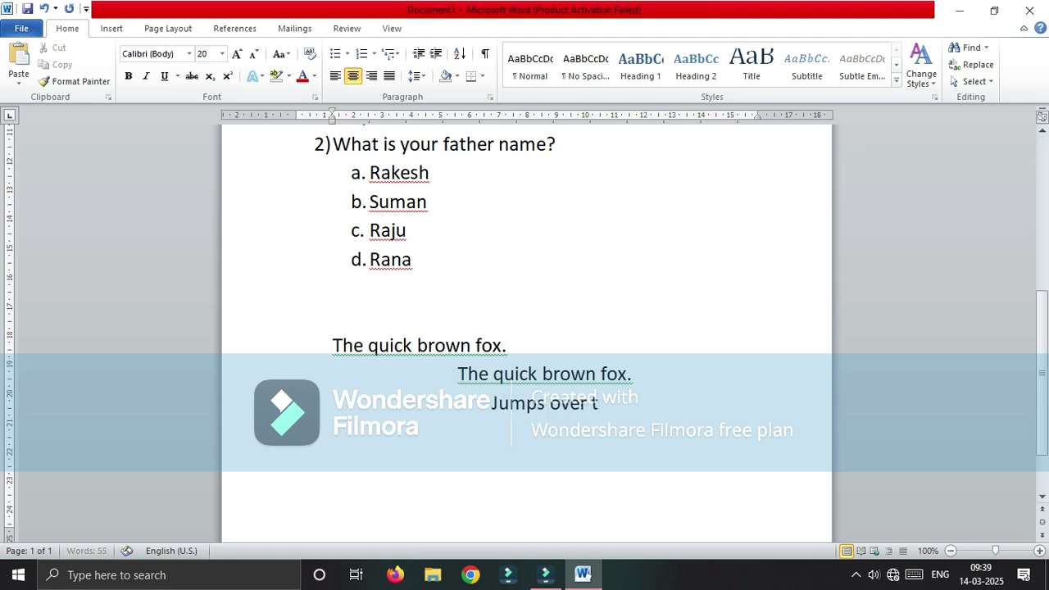
key("BackSpace")
key("BackSpace")
type("zy do.")
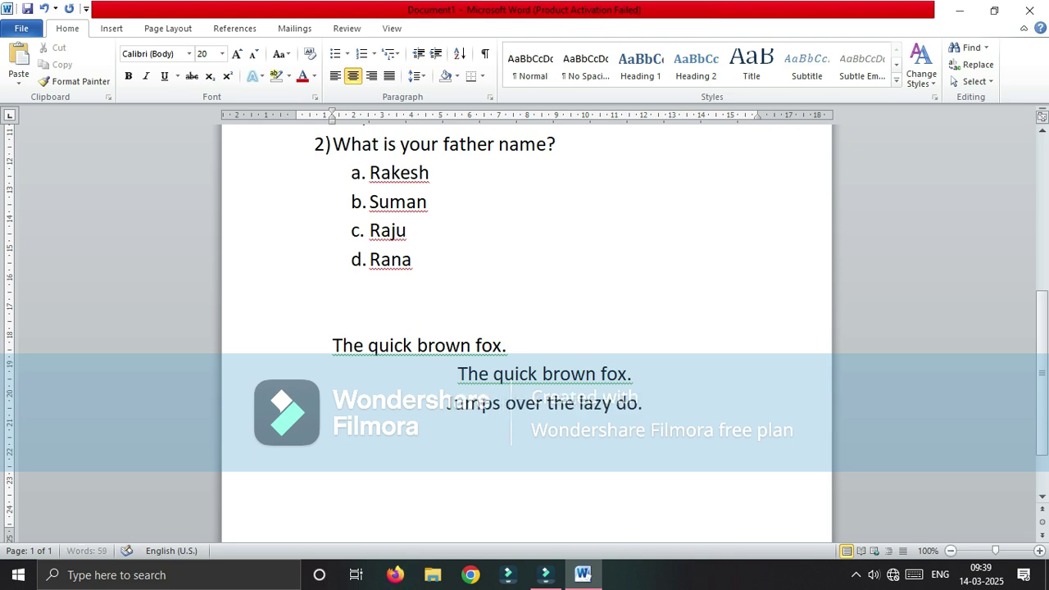
key("BackSpace")
type("g.")
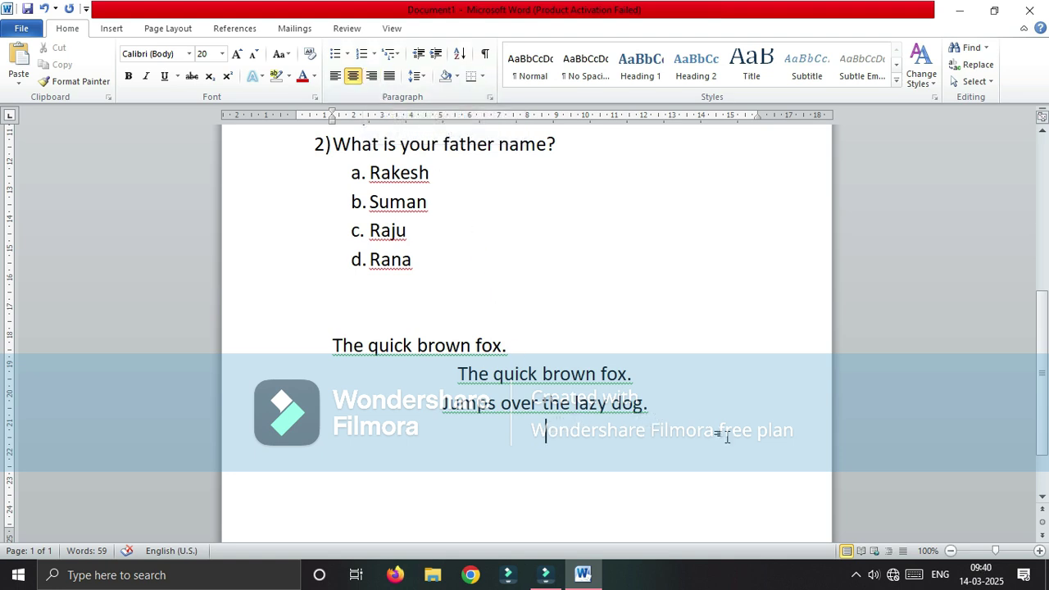
Type a right-aligned line 'The quick brown fox.' below the centred lines
left_click(374, 79)
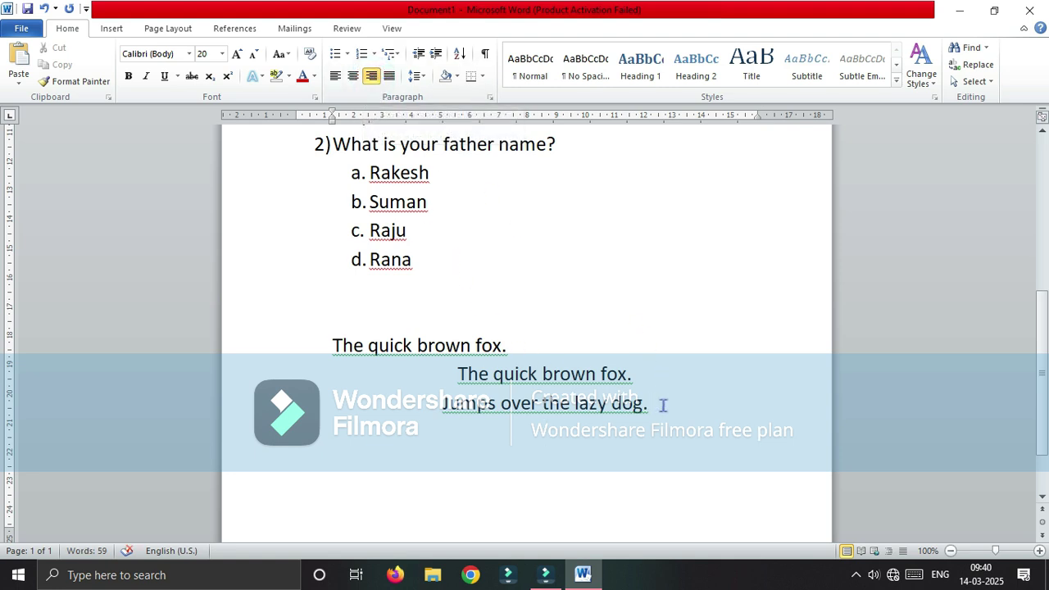
type("The quick brox")
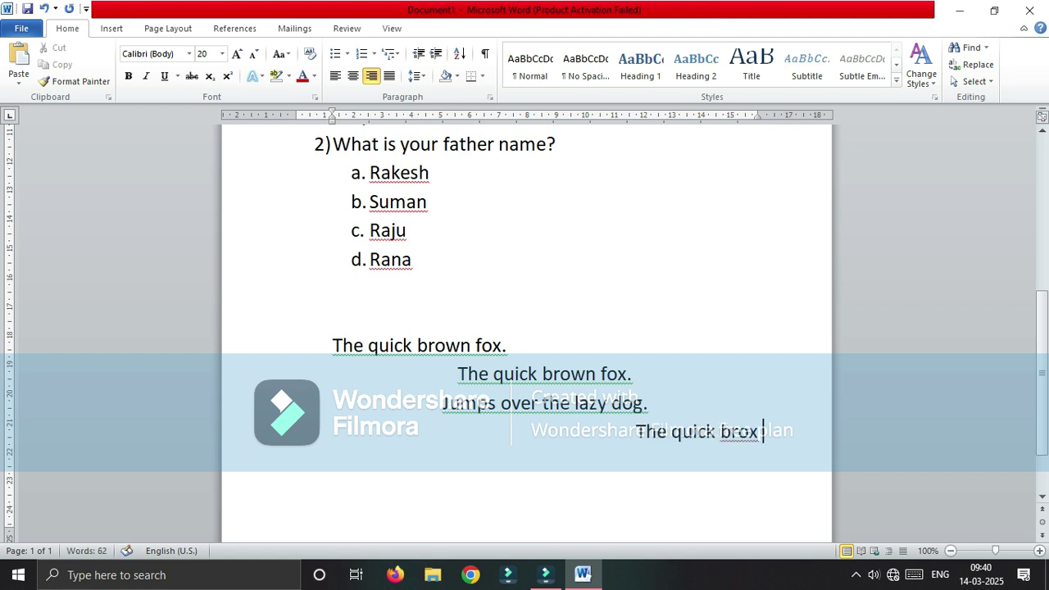
key("BackSpace")
type("z")
key("BackSpace")
type("wn fo")
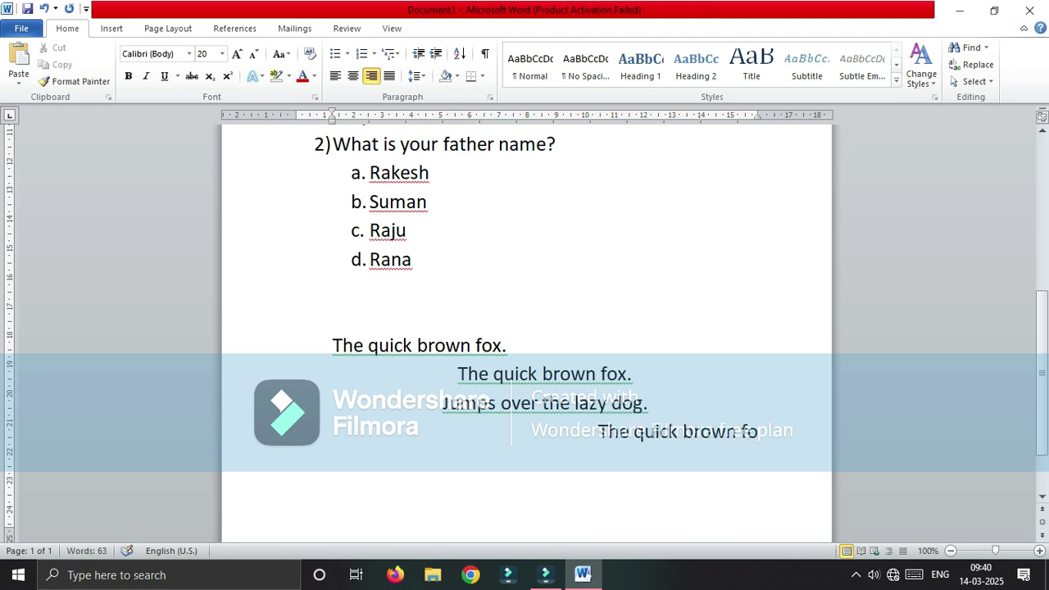
type("x.")
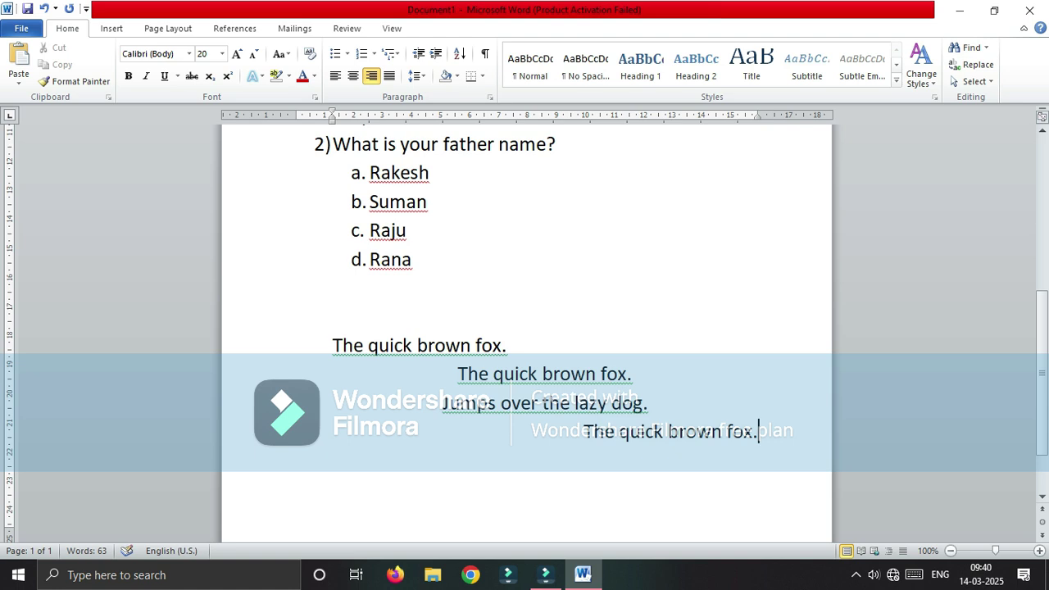
key("Return")
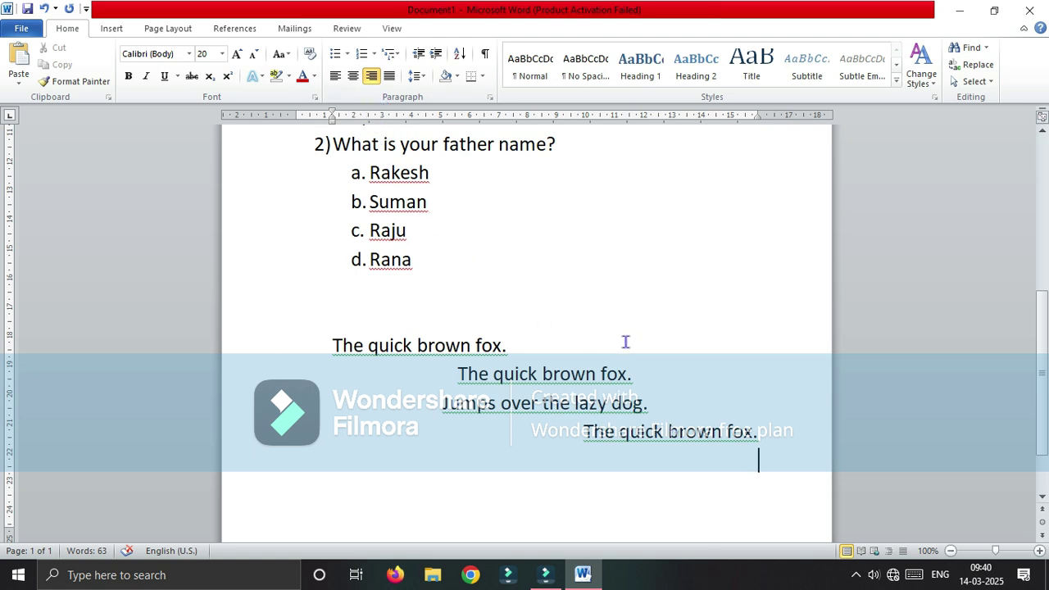
Insert a page break with Ctrl+Enter to start a new page
scroll(412, 155, "down", 2)
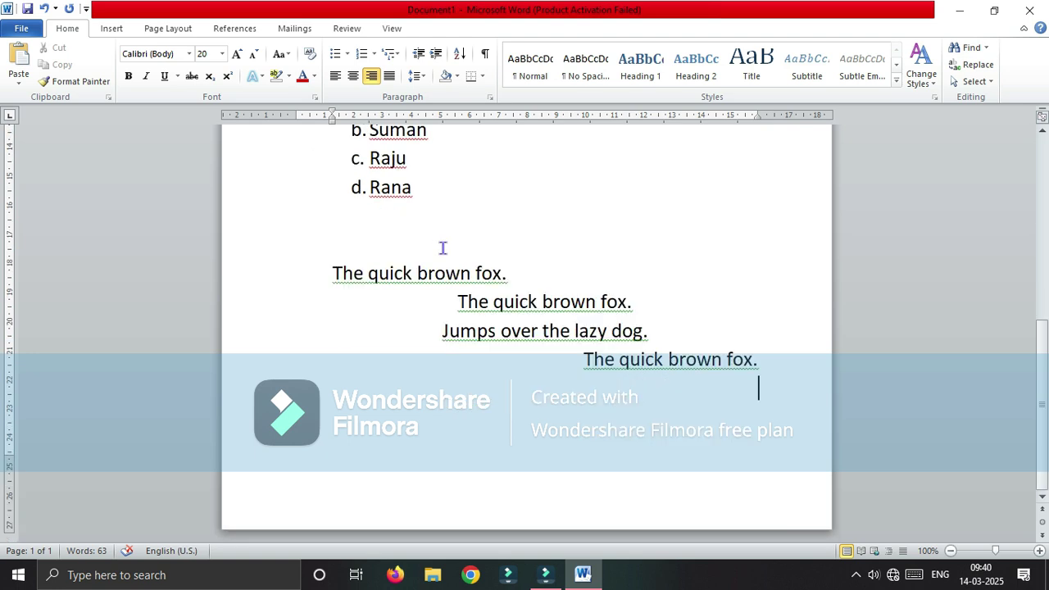
key("ctrl+Return")
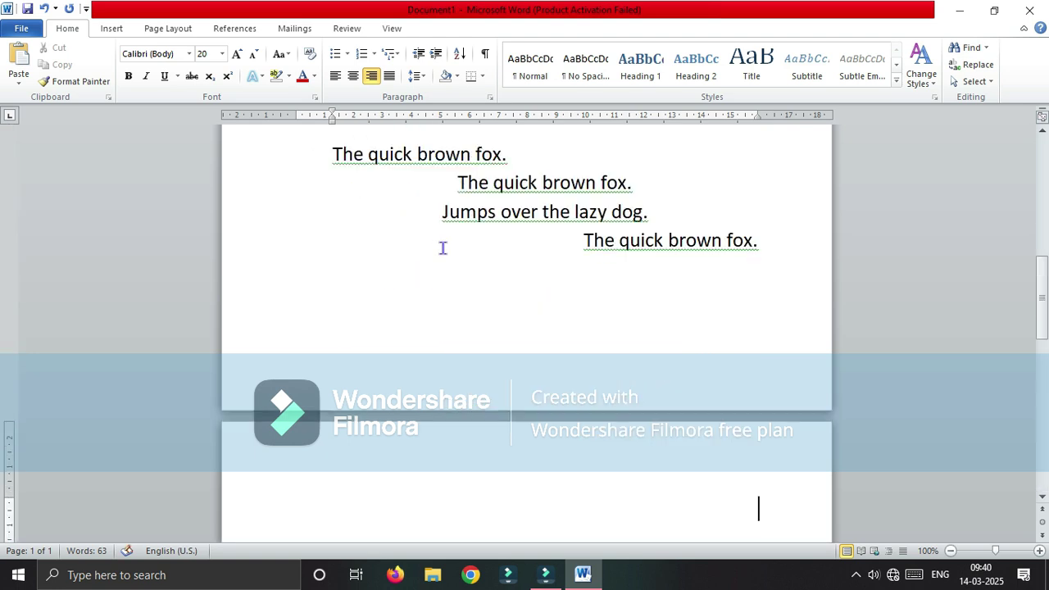
scroll(429, 274, "down", 2)
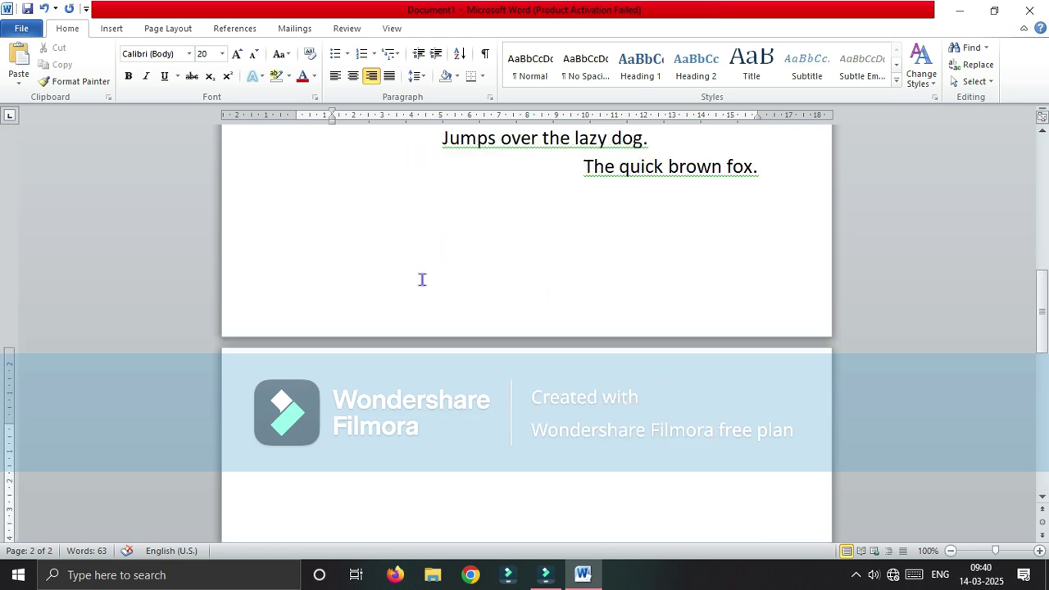
Generate left-aligned sample paragraphs with =rand() on the new page and select them
left_click(335, 80)
type("=rand()")
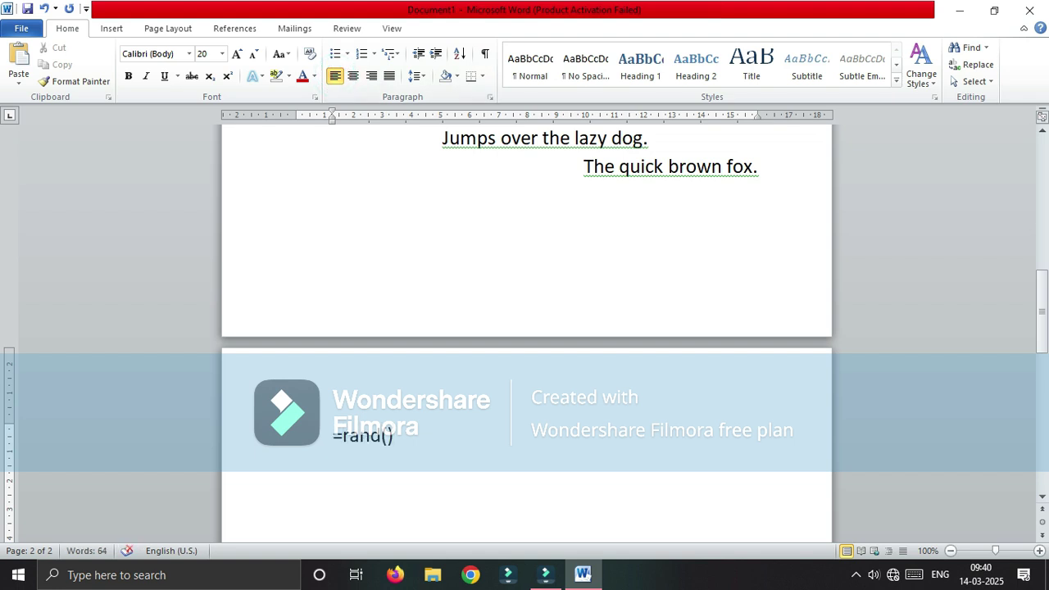
key("Return")
scroll(459, 311, "up", 4)
scroll(492, 328, "up", 5)
scroll(492, 328, "down", 3)
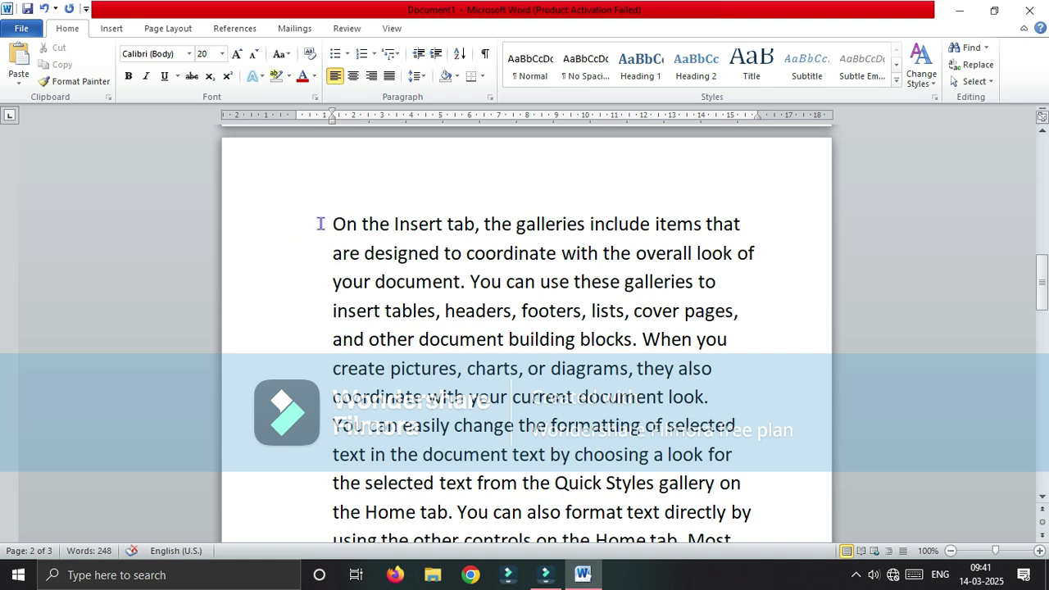
left_click_drag(324, 224, 595, 509)
scroll(511, 379, "up", 12)
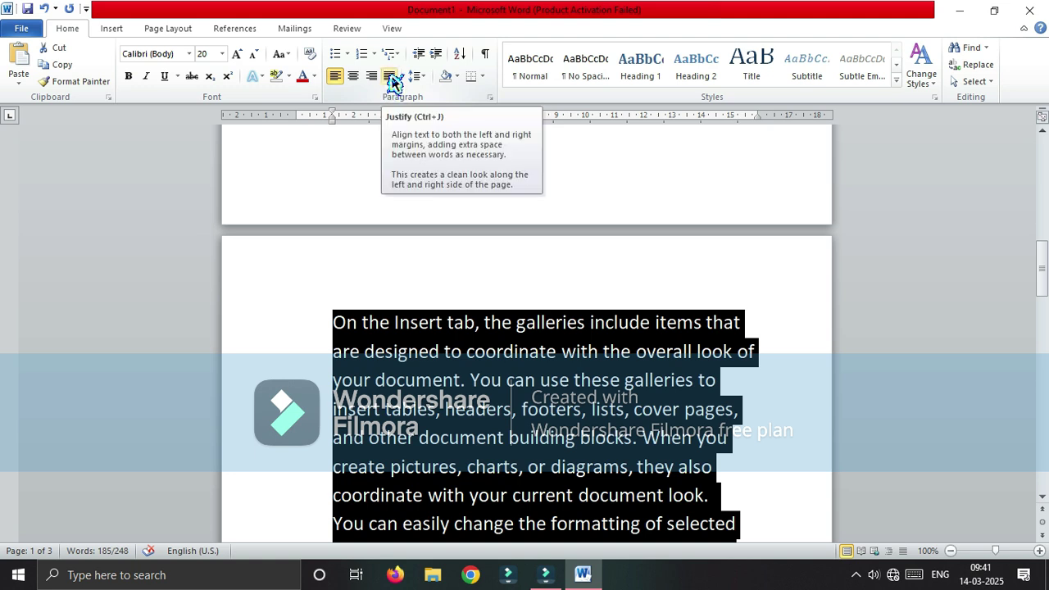
Apply Justify alignment to the selected sample paragraphs
left_click(392, 80)
left_click(592, 438)
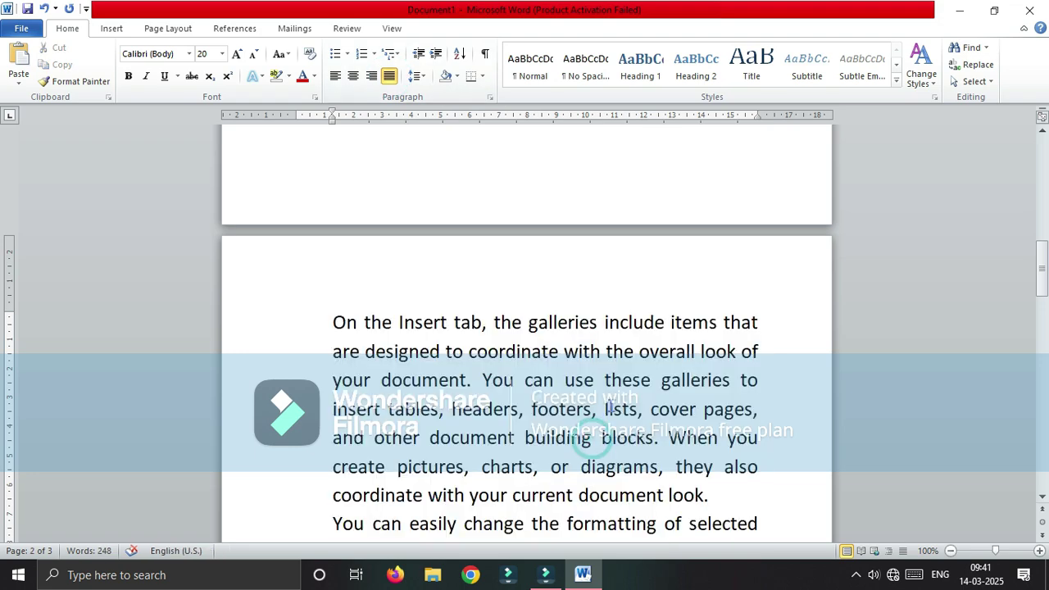
scroll(611, 408, "down", 3)
scroll(611, 407, "down", 2)
scroll(611, 406, "down", 1)
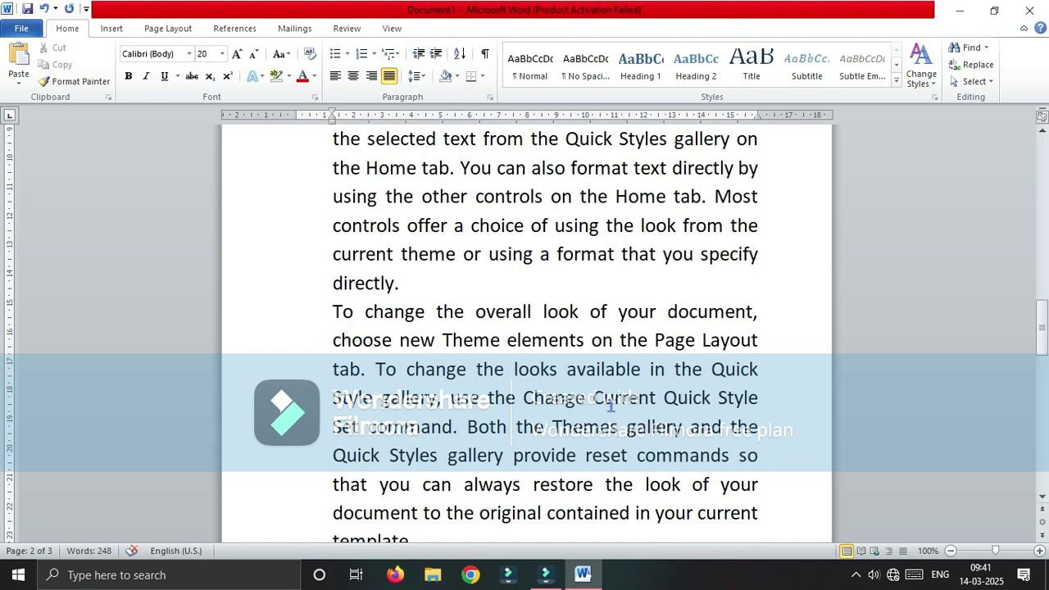
scroll(610, 404, "up", 5)
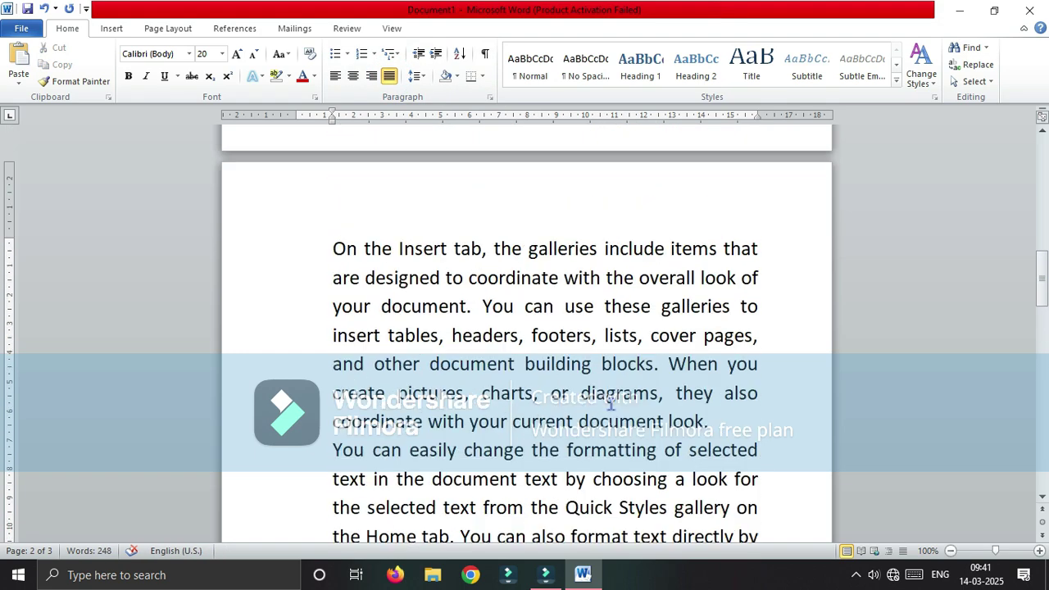
scroll(611, 403, "down", 1)
Select the first paragraph's lines from the left margin, one and three at a time
left_click(257, 255)
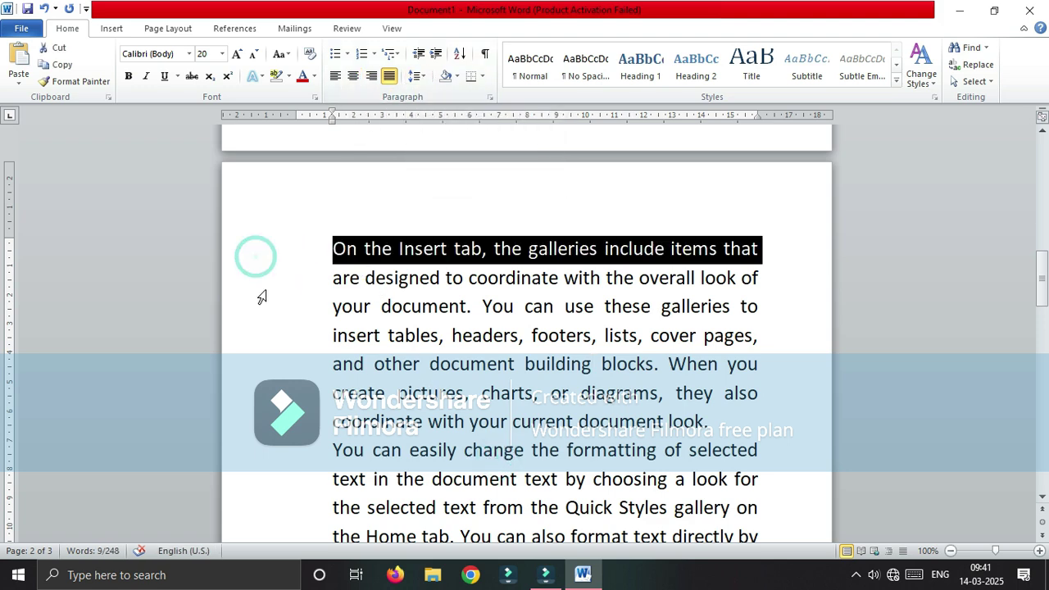
left_click(258, 293)
left_click(401, 280)
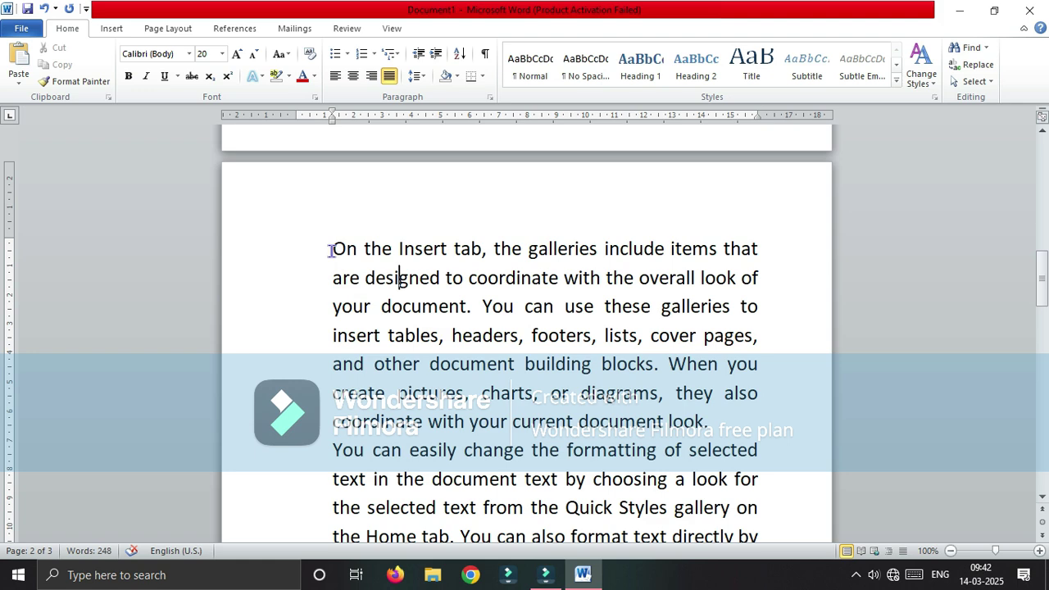
left_click_drag(251, 248, 254, 300)
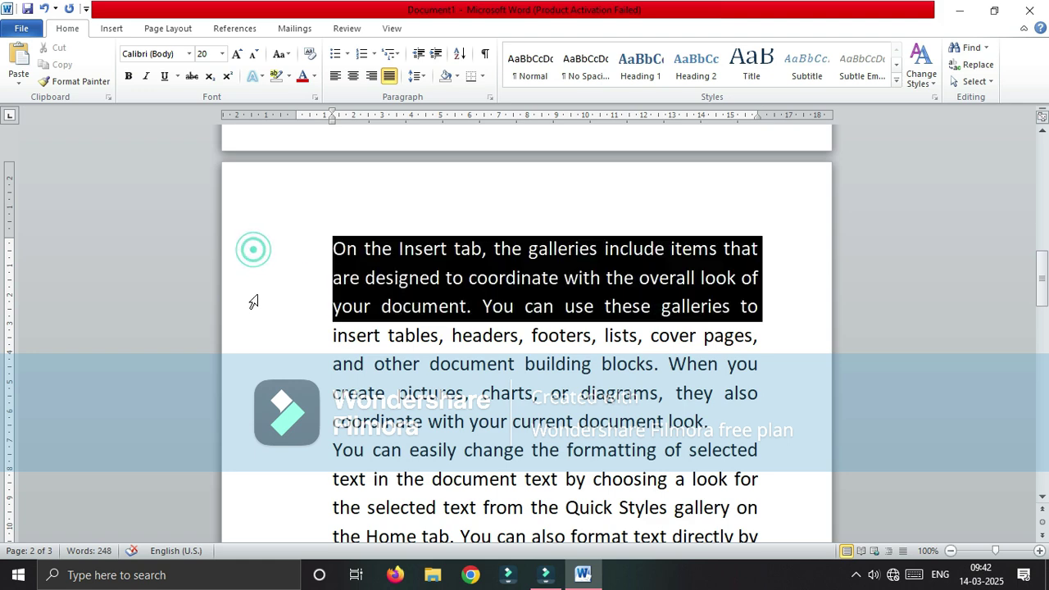
left_click(410, 317)
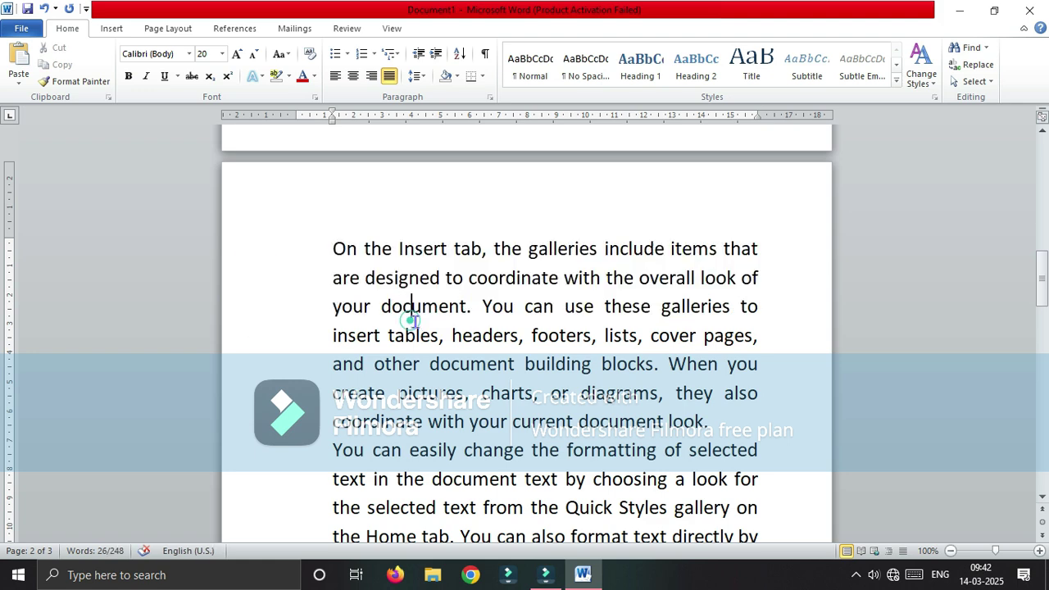
scroll(414, 320, "up", 5)
scroll(418, 321, "up", 3)
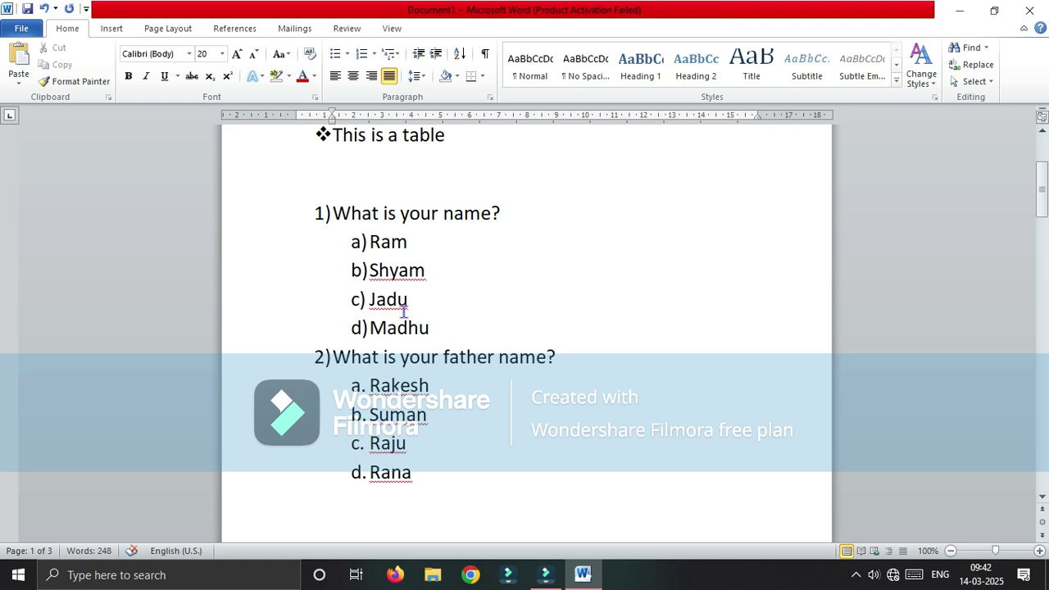
scroll(403, 303, "up", 2)
scroll(402, 312, "down", 5)
scroll(403, 312, "down", 8)
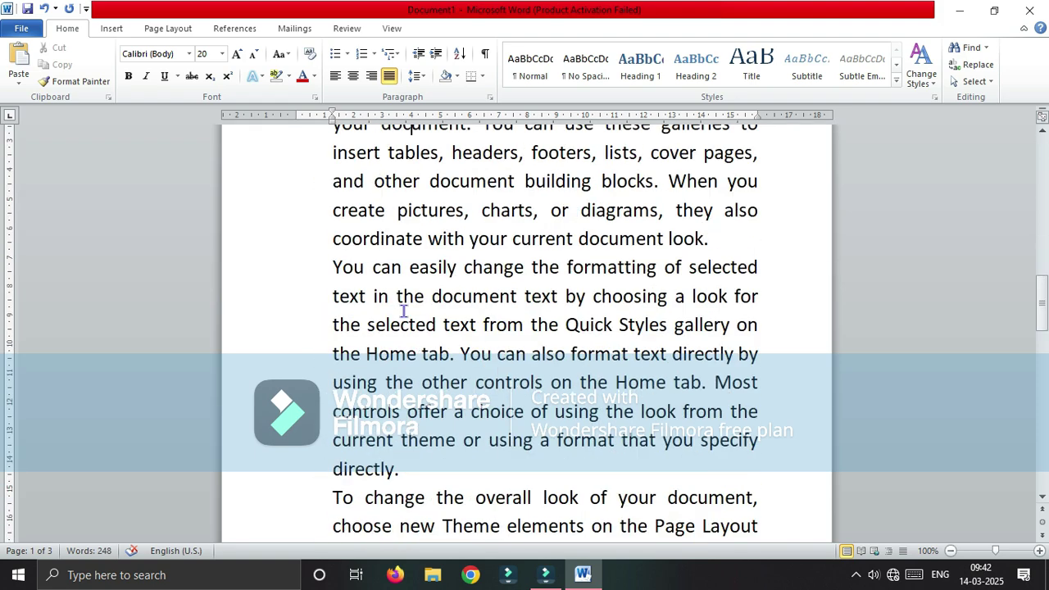
scroll(402, 311, "up", 2)
left_click_drag(279, 211, 266, 403)
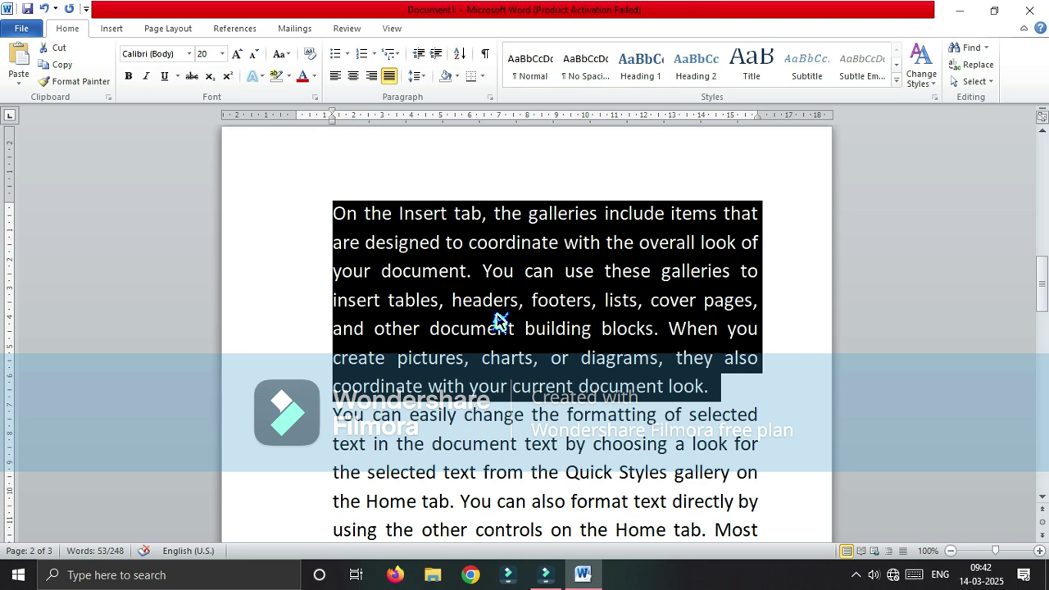
left_click(425, 81)
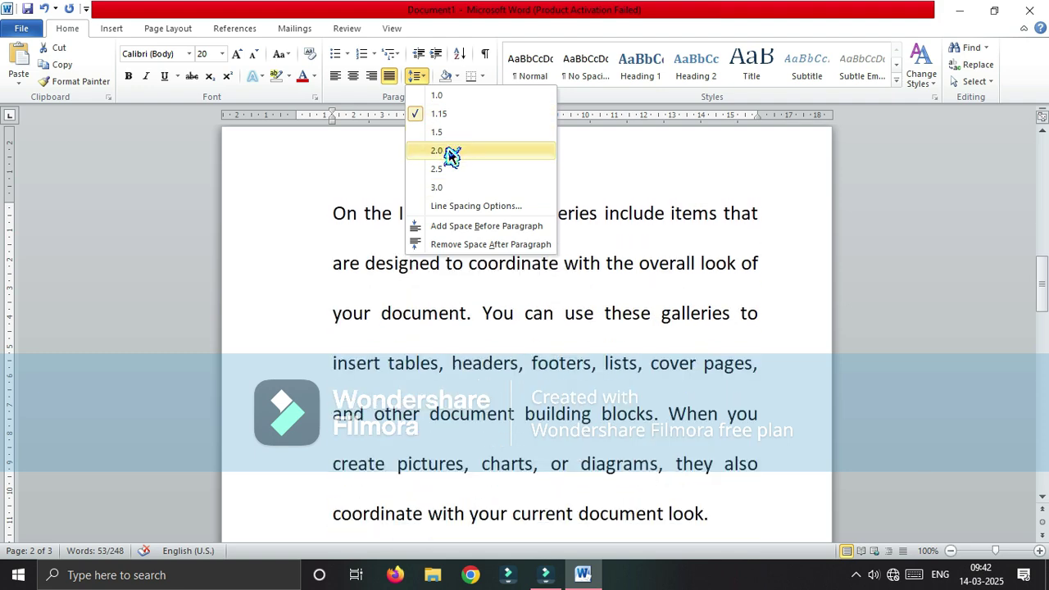
left_click(450, 153)
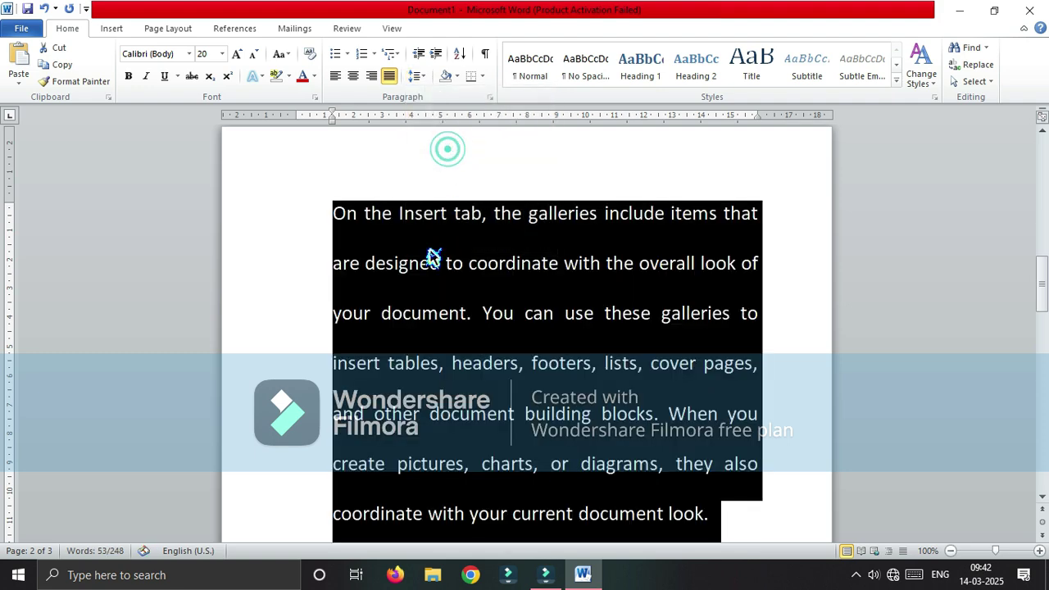
scroll(432, 295, "down", 3)
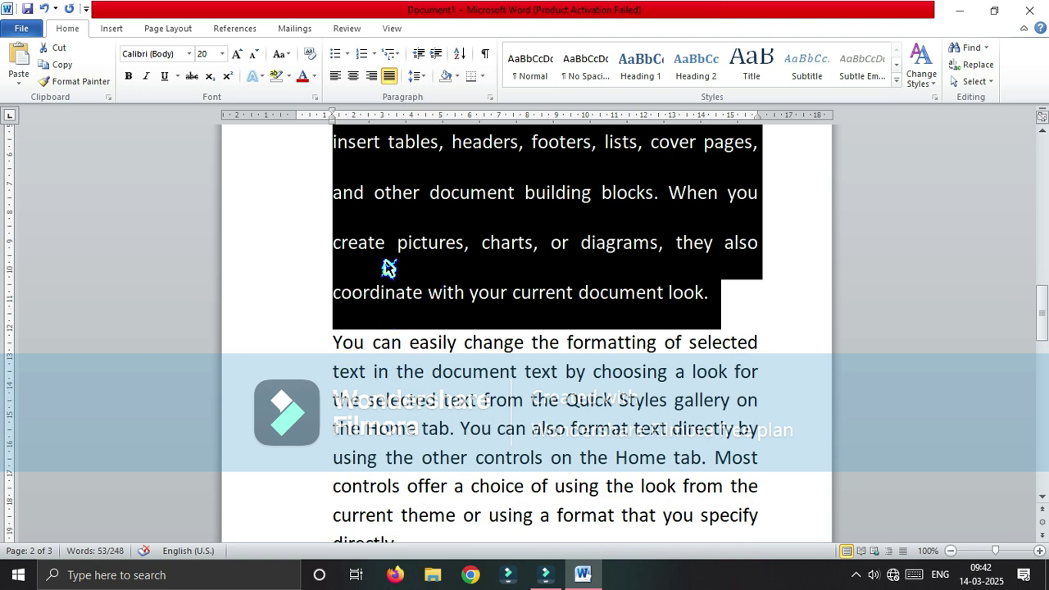
scroll(407, 258, "up", 1)
scroll(407, 272, "up", 2)
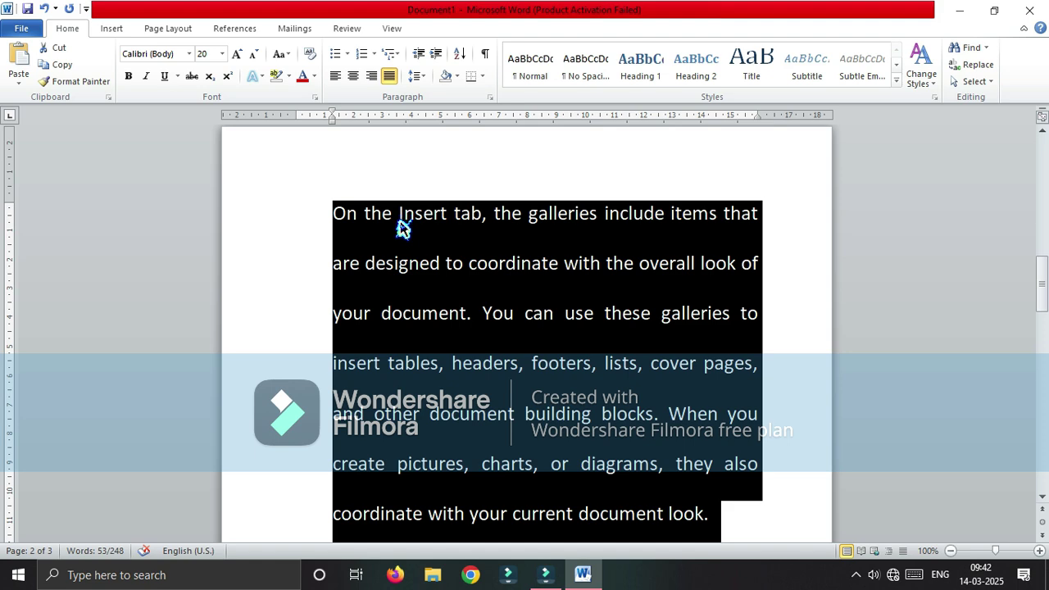
left_click(428, 84)
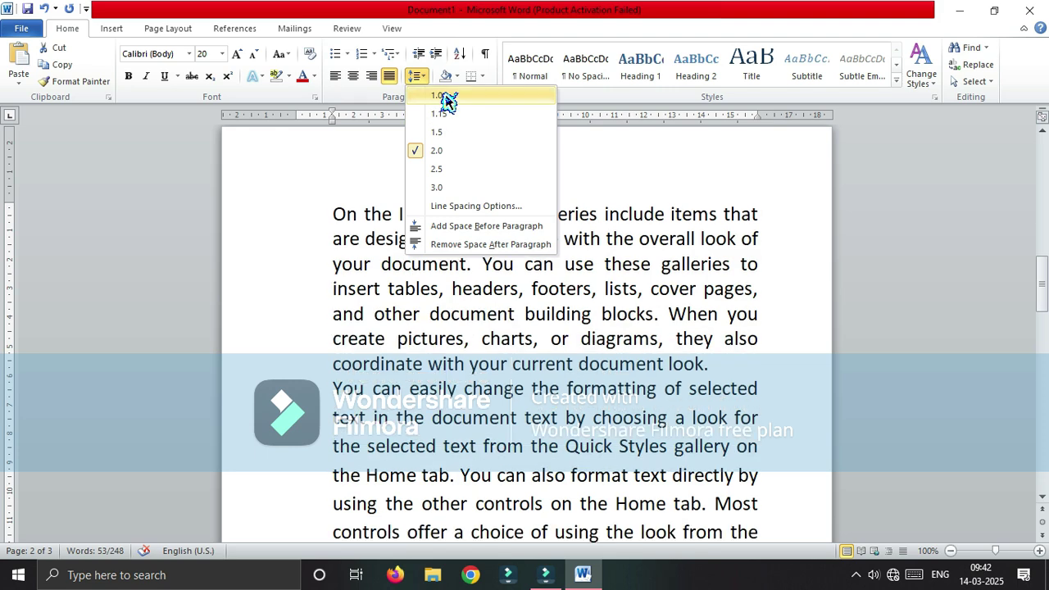
left_click(447, 96)
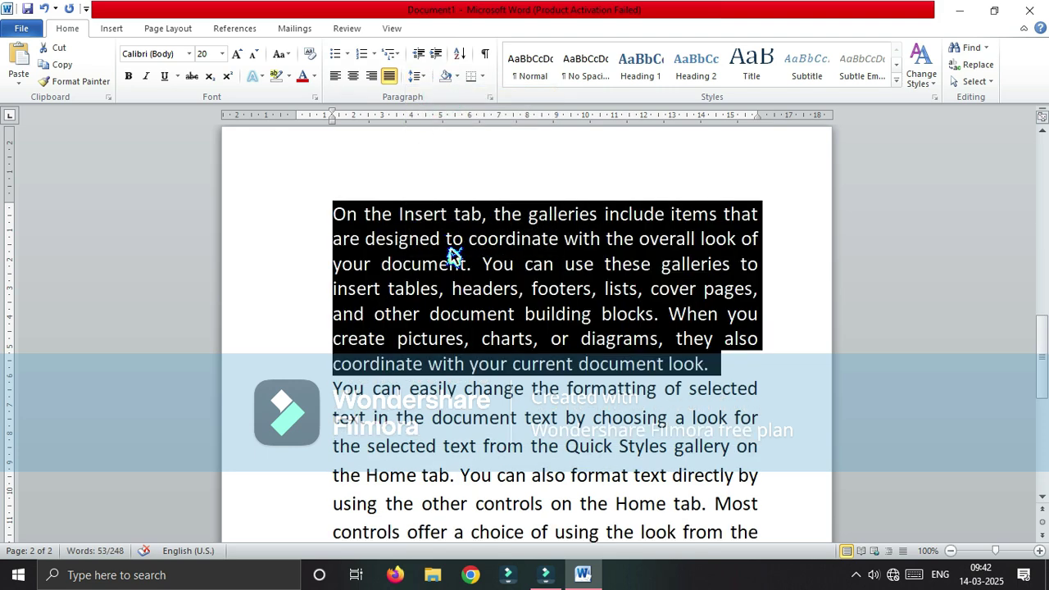
left_click(452, 243)
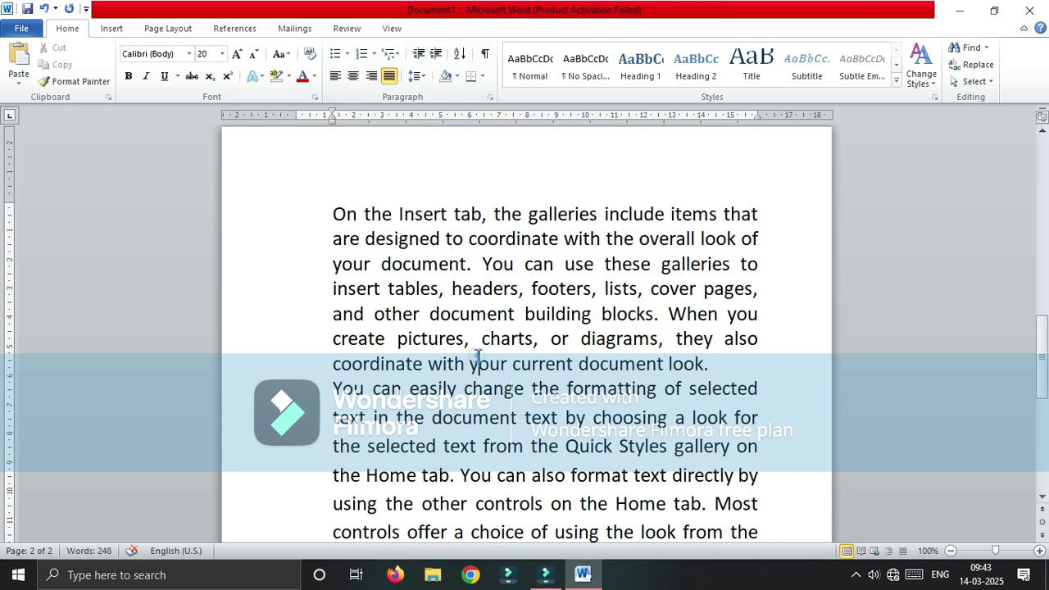
left_click(481, 363)
Put an Outside Border box around the 'On the Insert tab' paragraph
left_click_drag(328, 211, 740, 366)
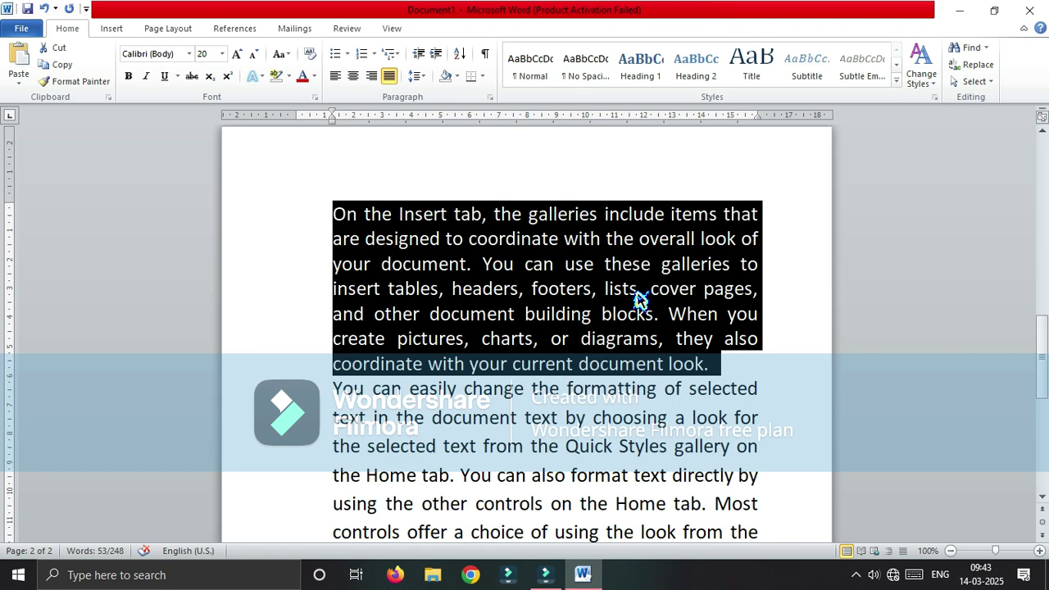
left_click(485, 83)
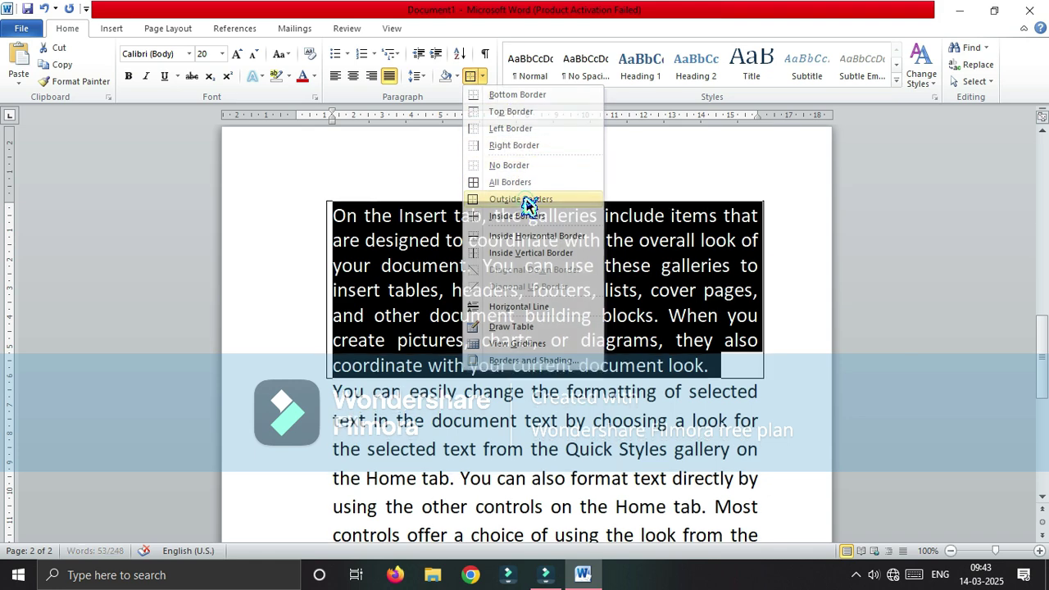
left_click(527, 201)
left_click(567, 281)
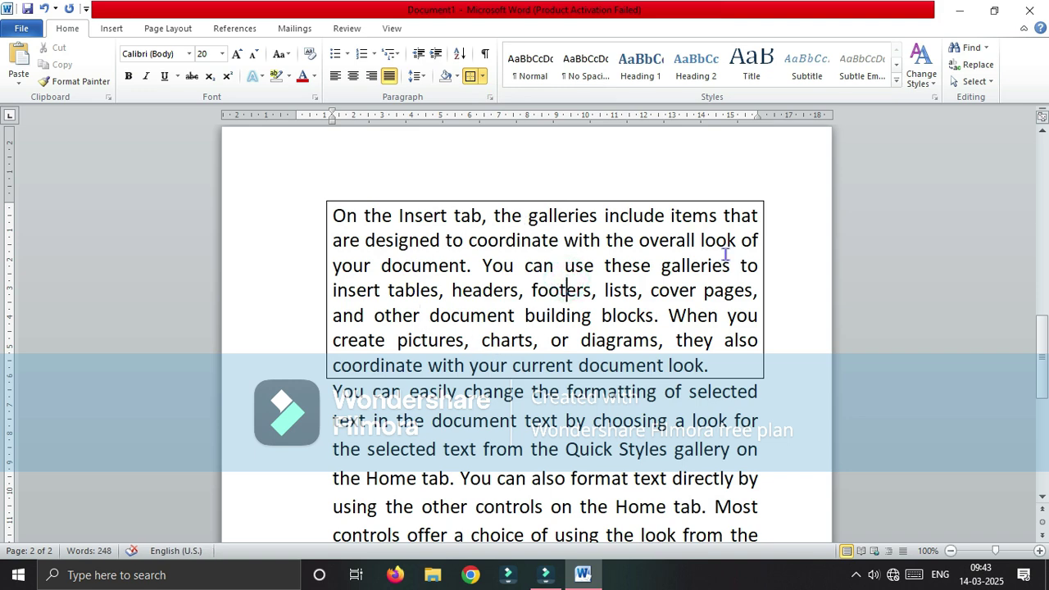
Box the 'To change the overall look' paragraph the same way, then reselect the Insert-tab paragraph
scroll(595, 339, "down", 3)
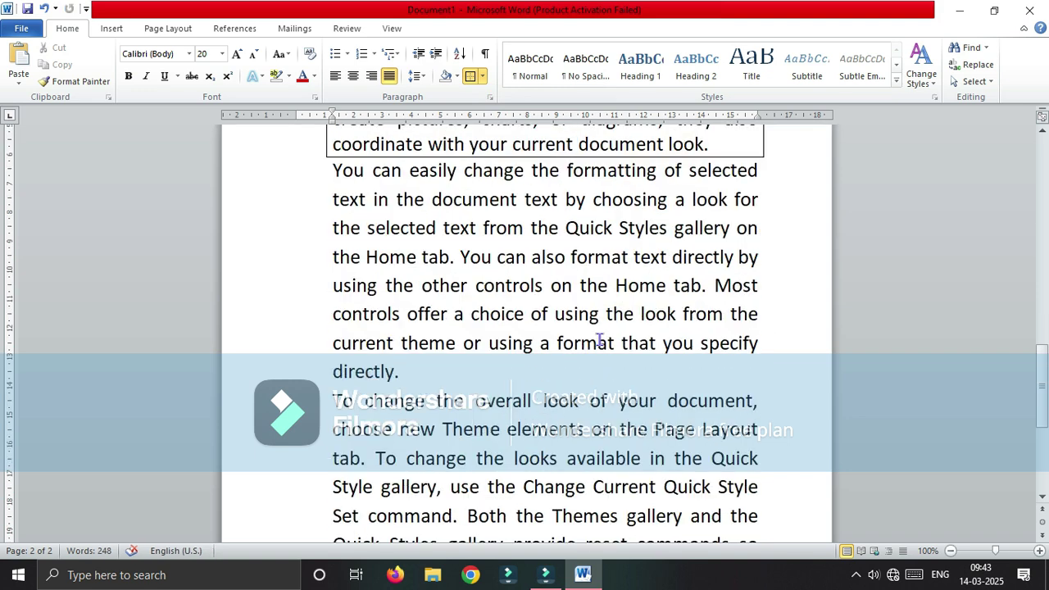
left_click_drag(332, 406, 586, 438)
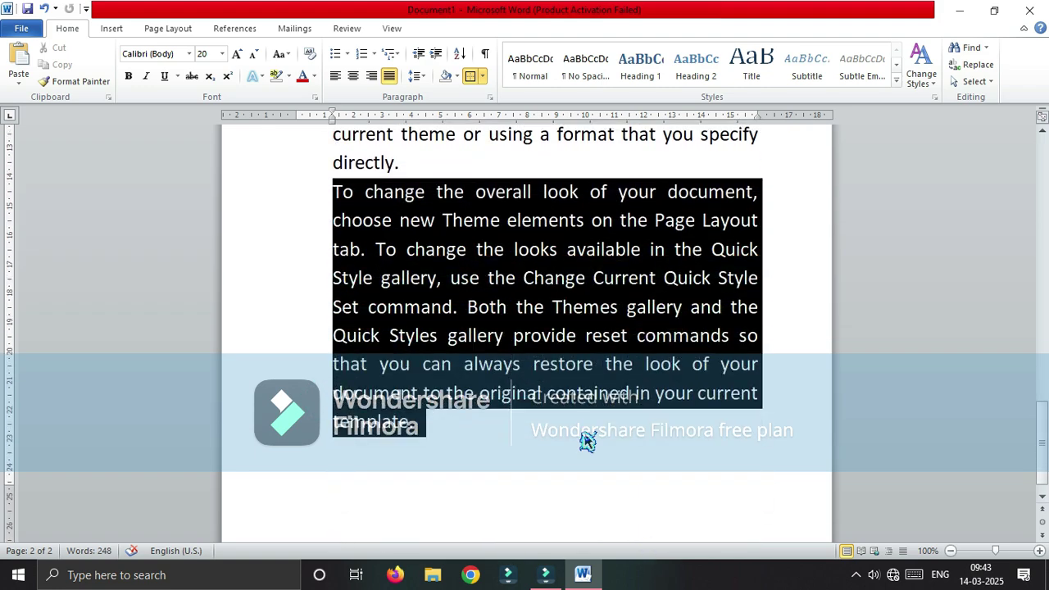
left_click(481, 78)
left_click(497, 342)
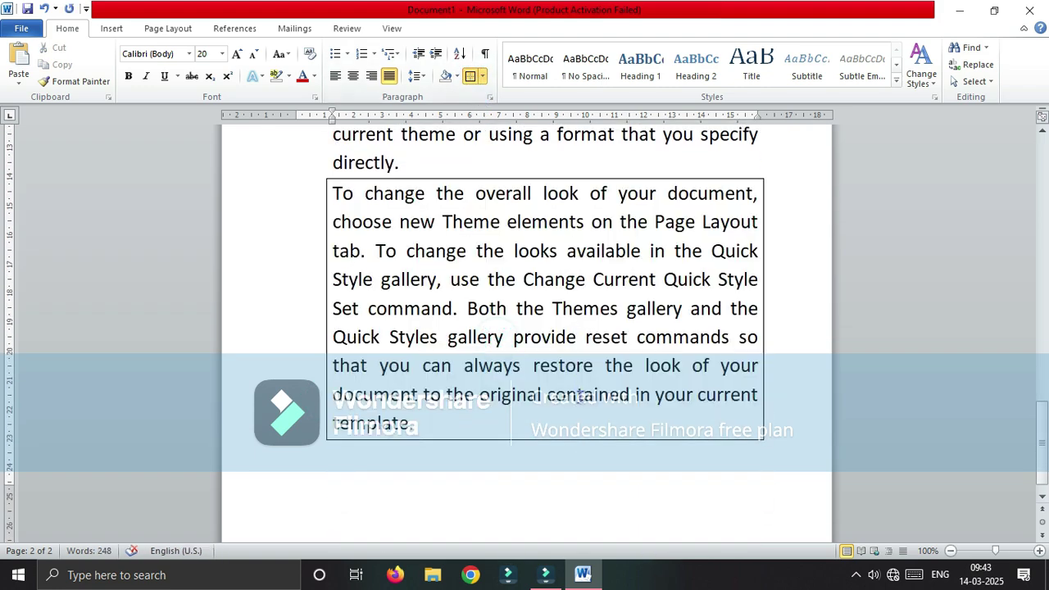
scroll(581, 396, "up", 5)
left_click_drag(756, 305, 305, 163)
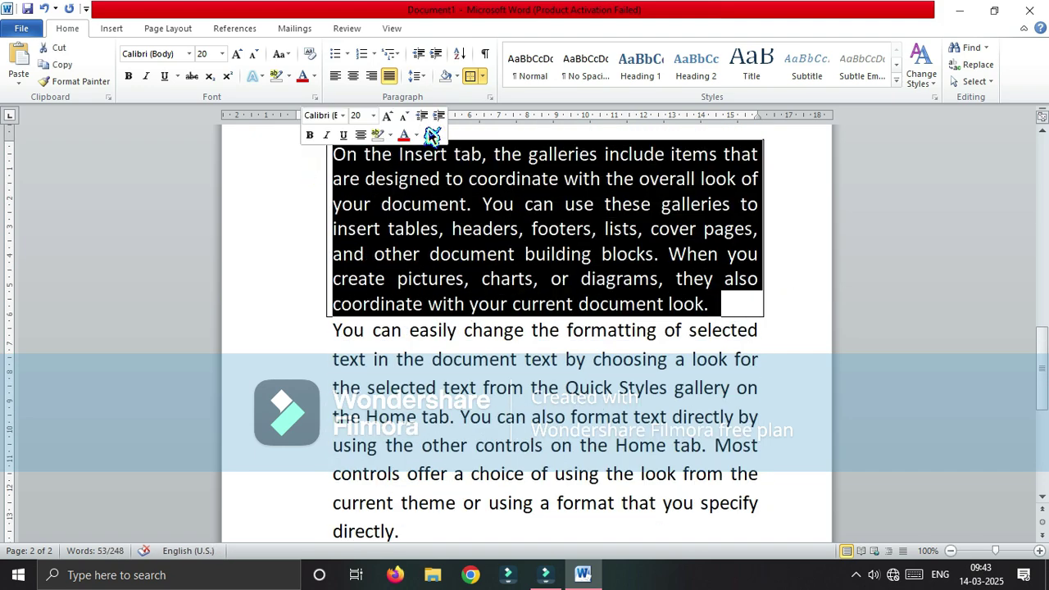
Shade the bordered 'On the Insert tab' paragraph pink
left_click(455, 76)
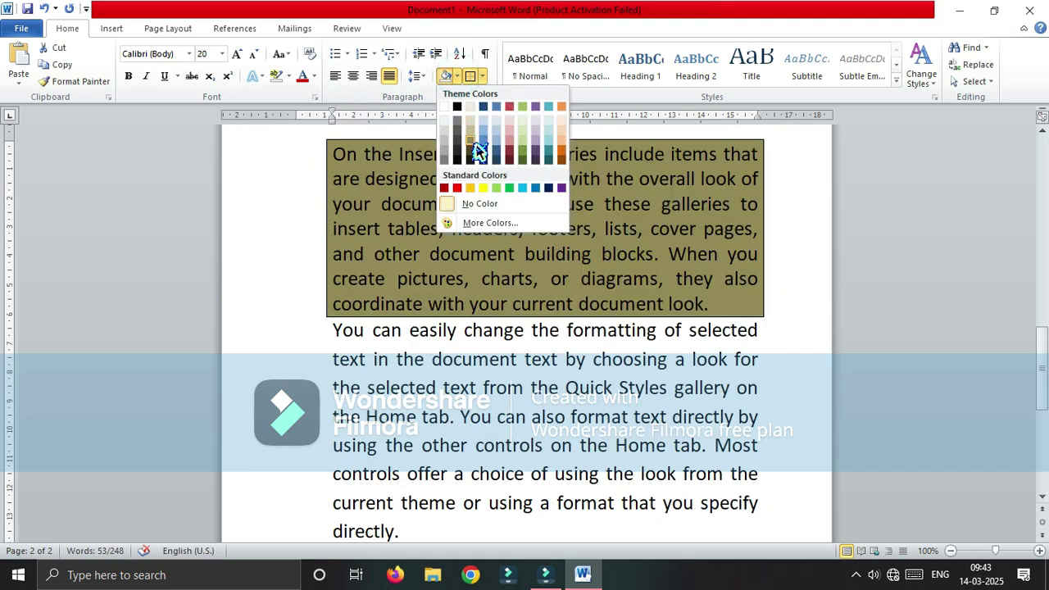
left_click(510, 133)
left_click(534, 229)
scroll(534, 230, "down", 5)
scroll(563, 305, "up", 7)
scroll(563, 305, "up", 5)
scroll(562, 303, "down", 10)
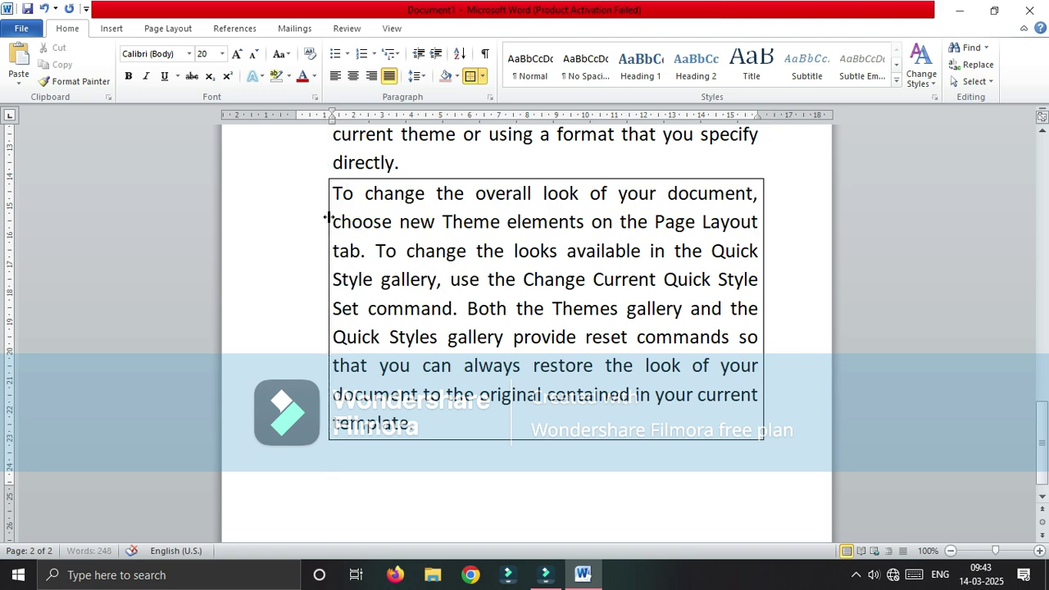
Shade the 'To change the overall look' paragraph yellow
left_click_drag(335, 197, 490, 428)
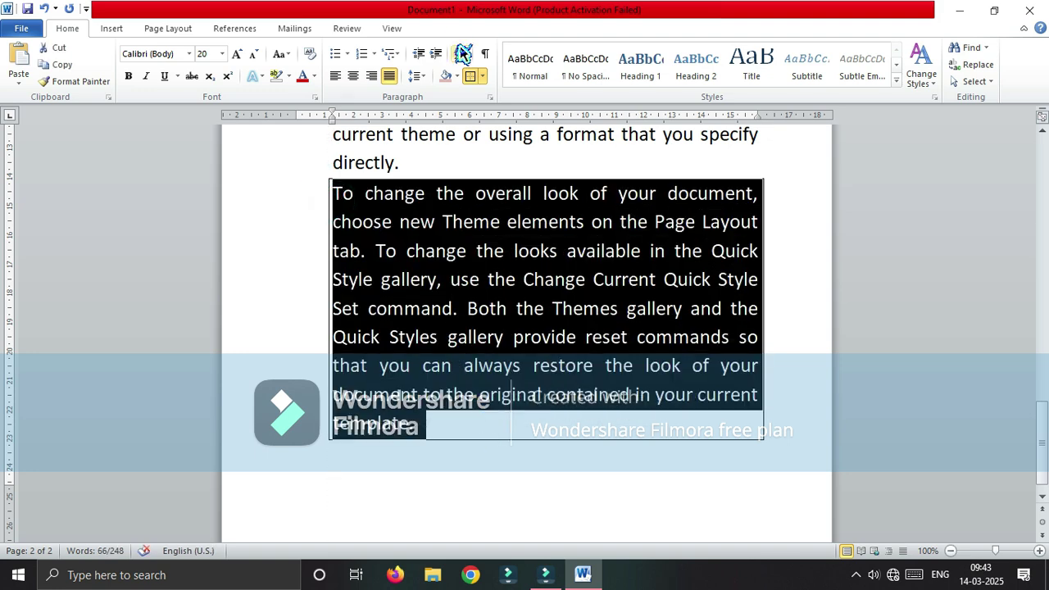
left_click(458, 75)
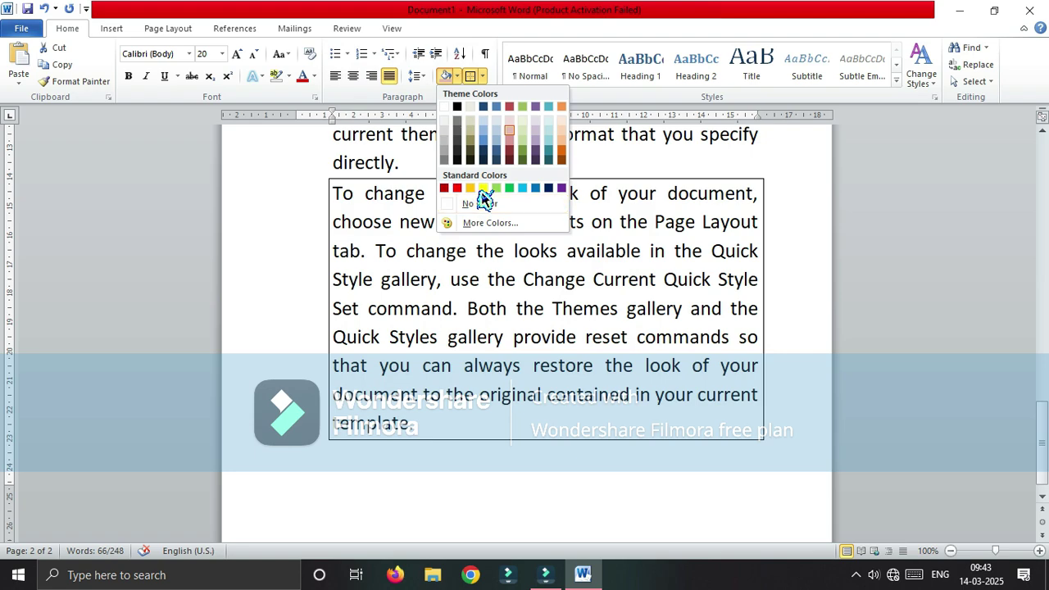
left_click(483, 188)
left_click(495, 282)
scroll(496, 280, "up", 15)
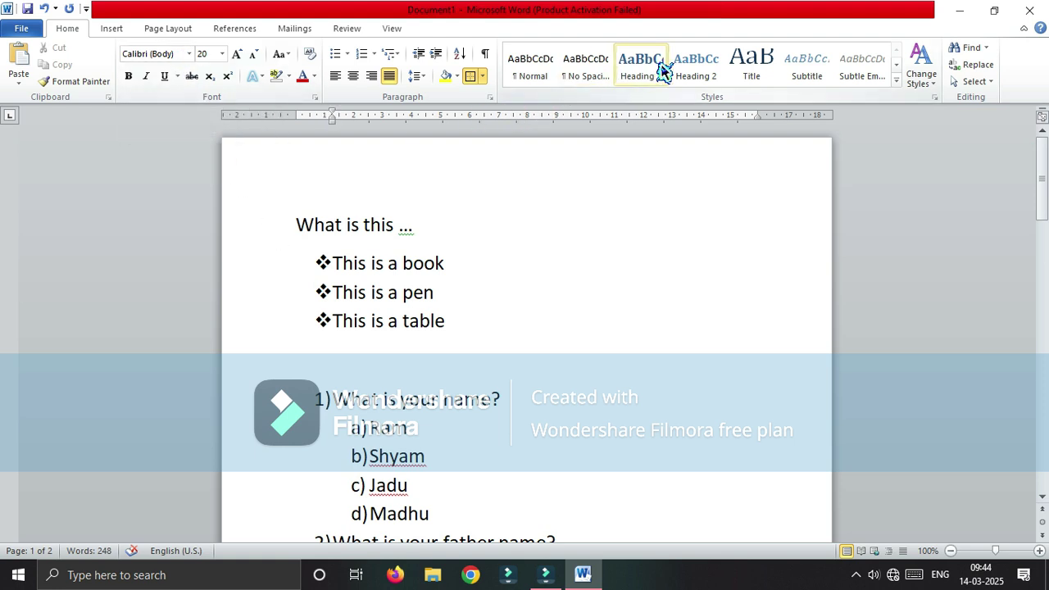
Preview the quick styles gallery for the list and first question without applying any style
left_click_drag(287, 235, 508, 402)
left_click(899, 84)
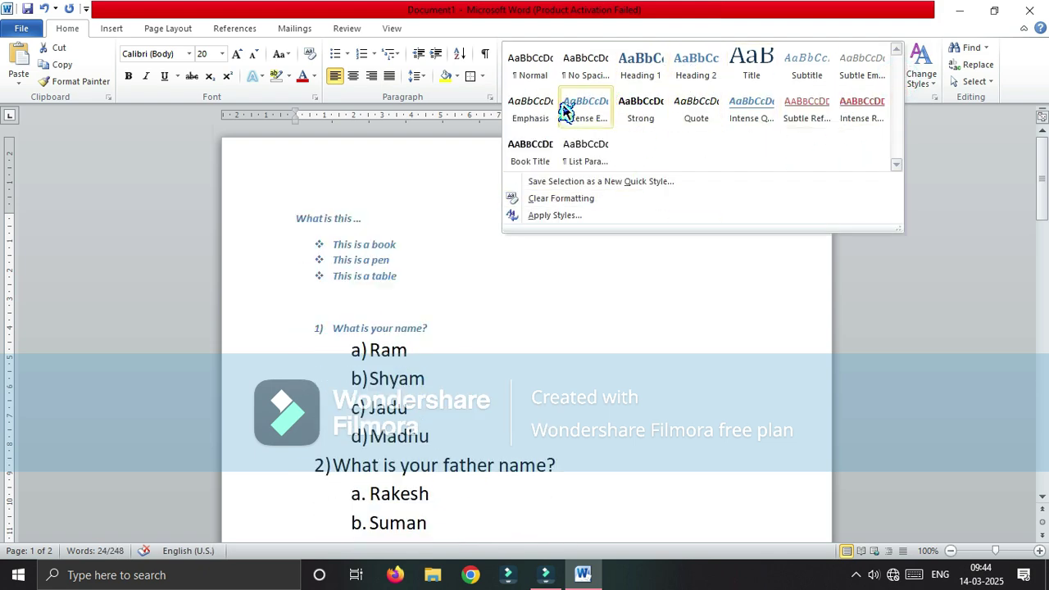
left_click(617, 414)
left_click(530, 308)
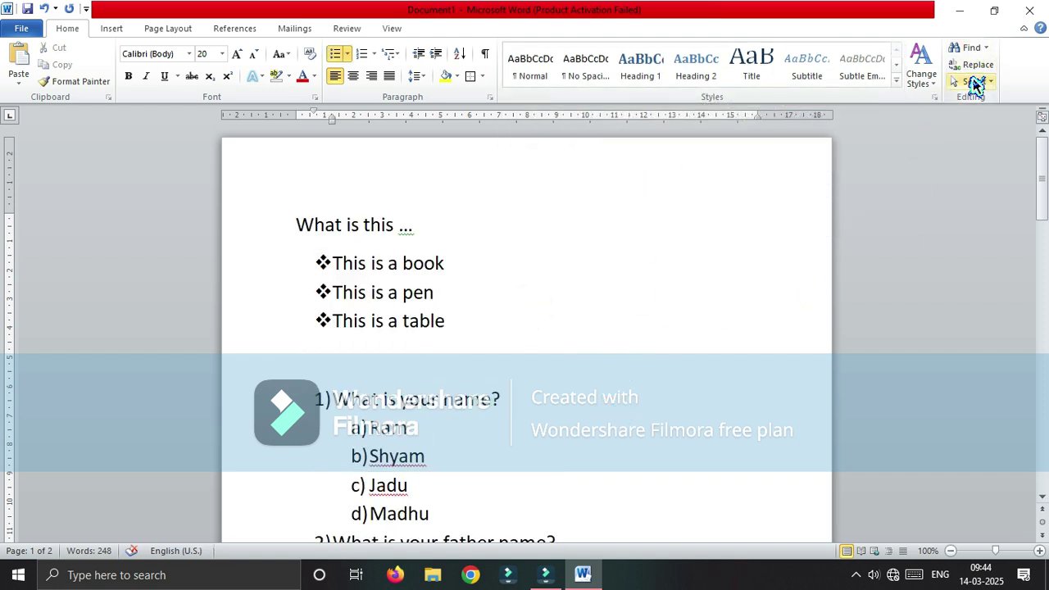
left_click(450, 282)
left_click(281, 220)
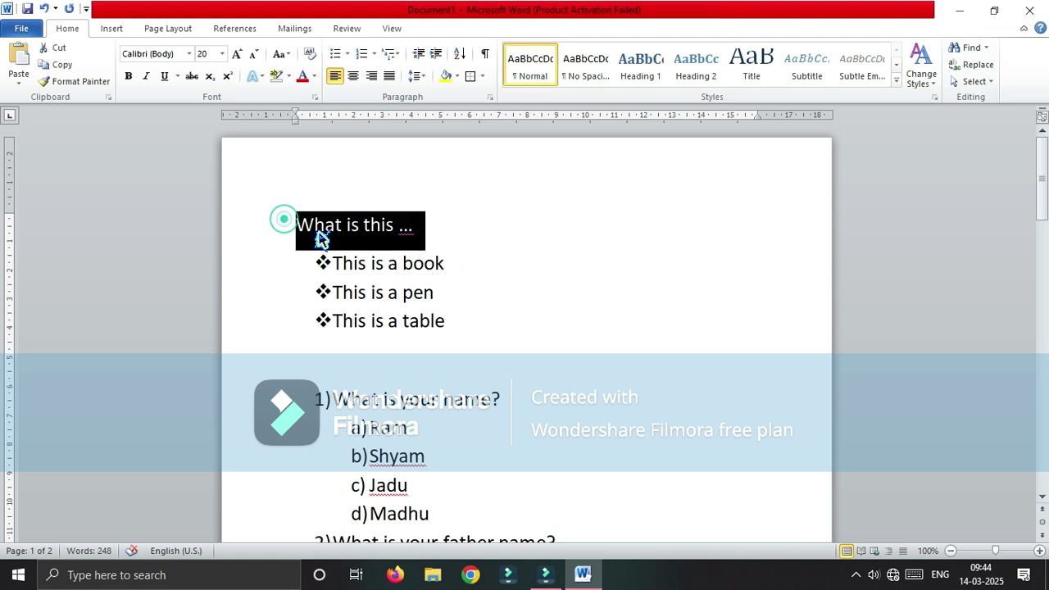
left_click(279, 225)
left_click(290, 227)
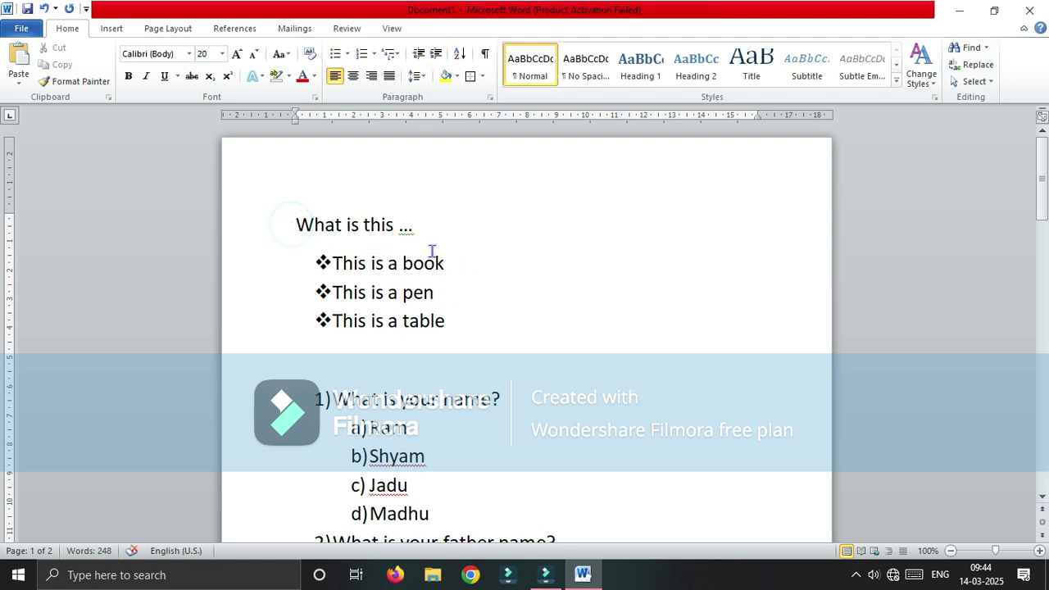
Open the Navigation pane search and look up 'ram' in the document
left_click(973, 50)
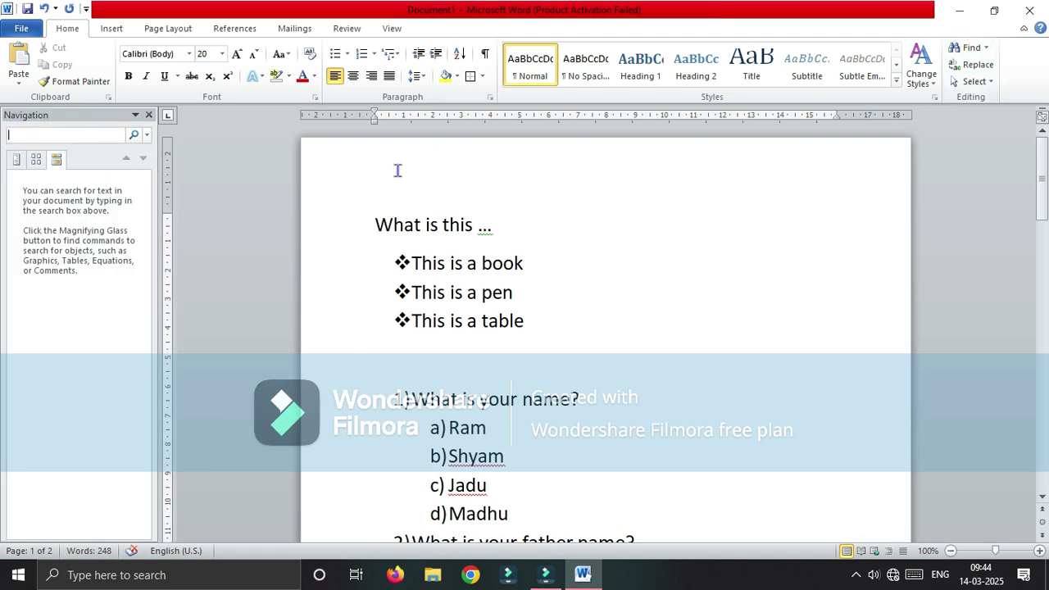
left_click(150, 114)
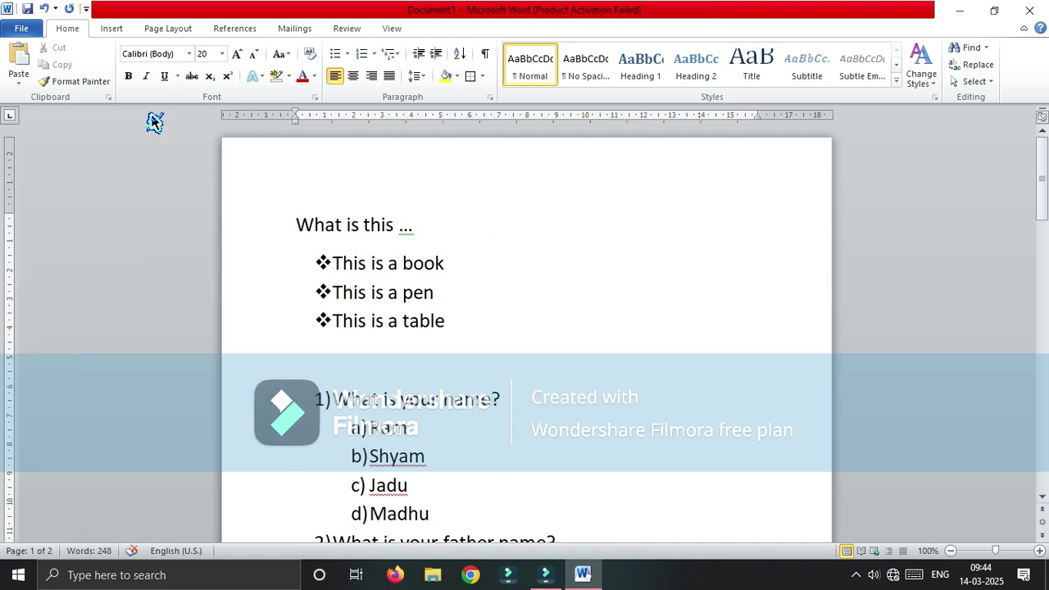
left_click(973, 50)
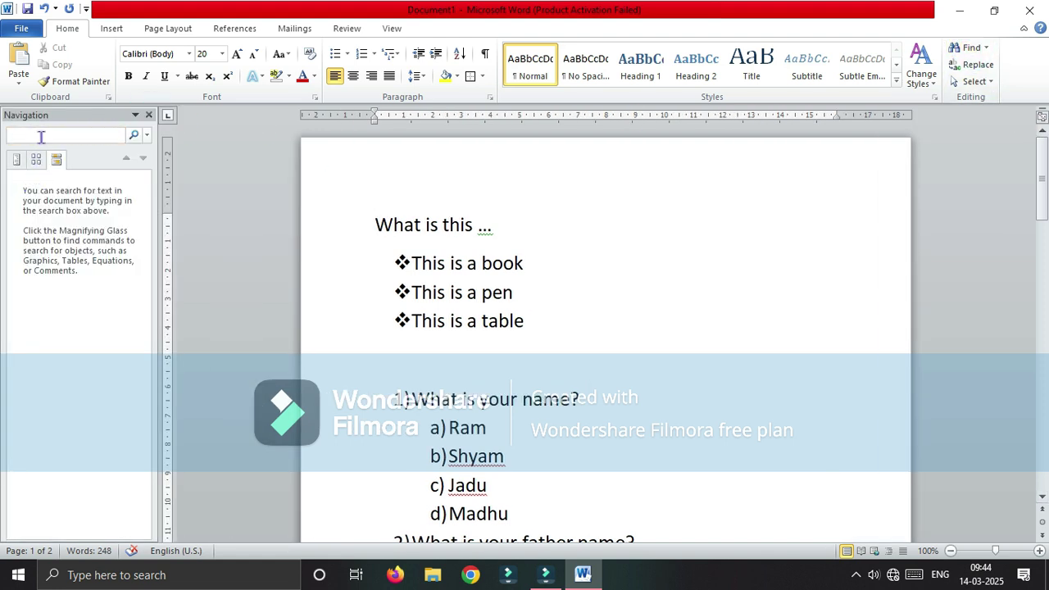
left_click(149, 114)
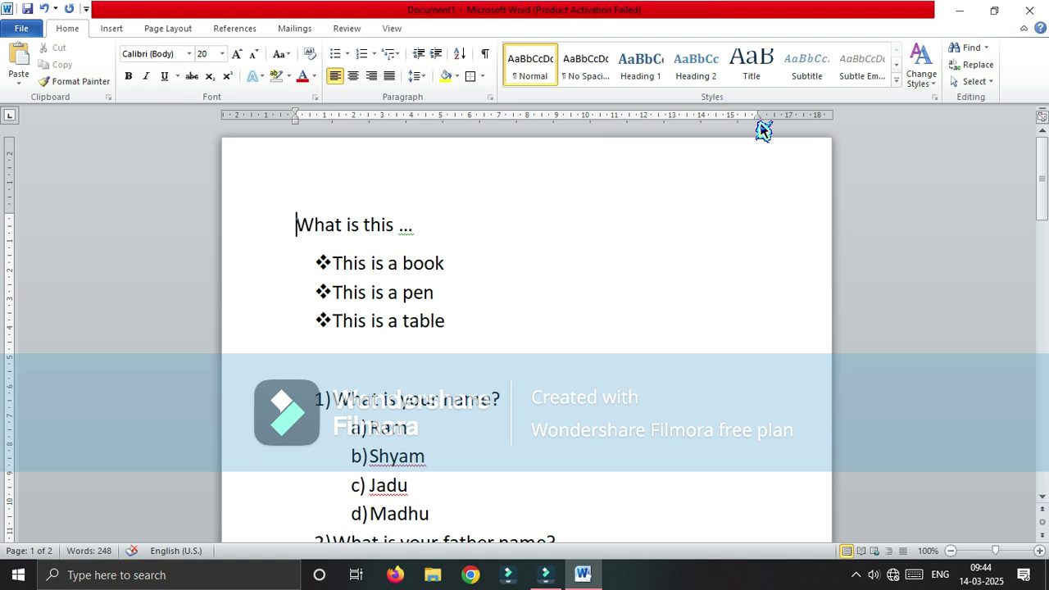
key("ctrl+f")
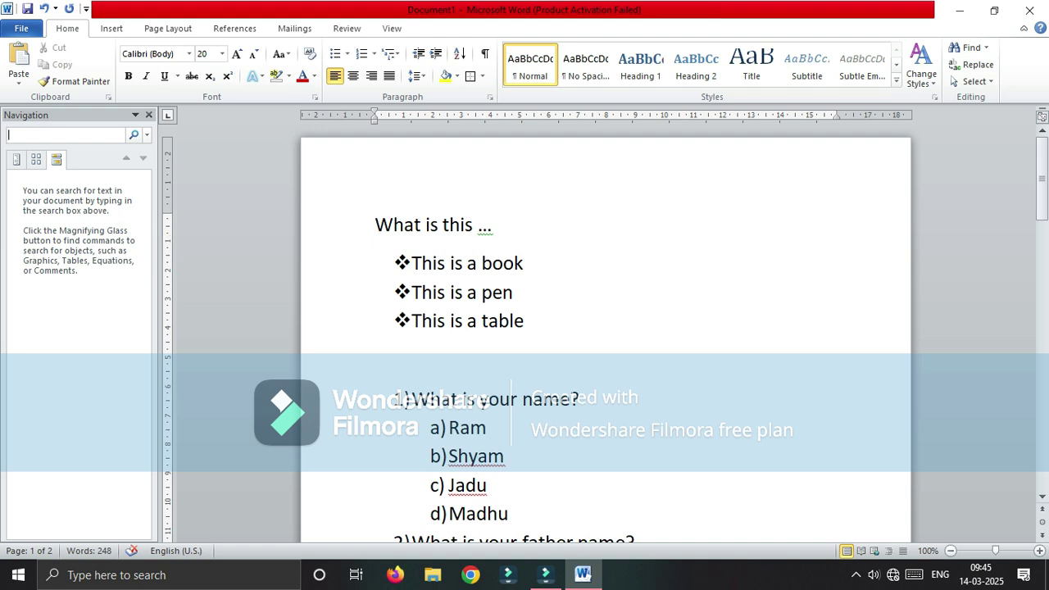
type("ram")
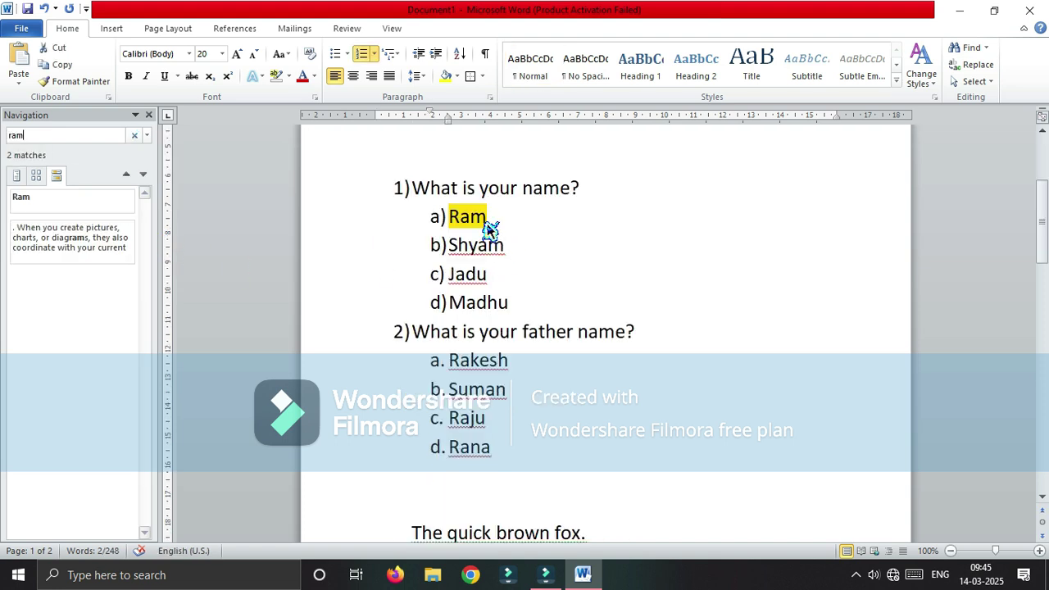
scroll(497, 265, "down", 10)
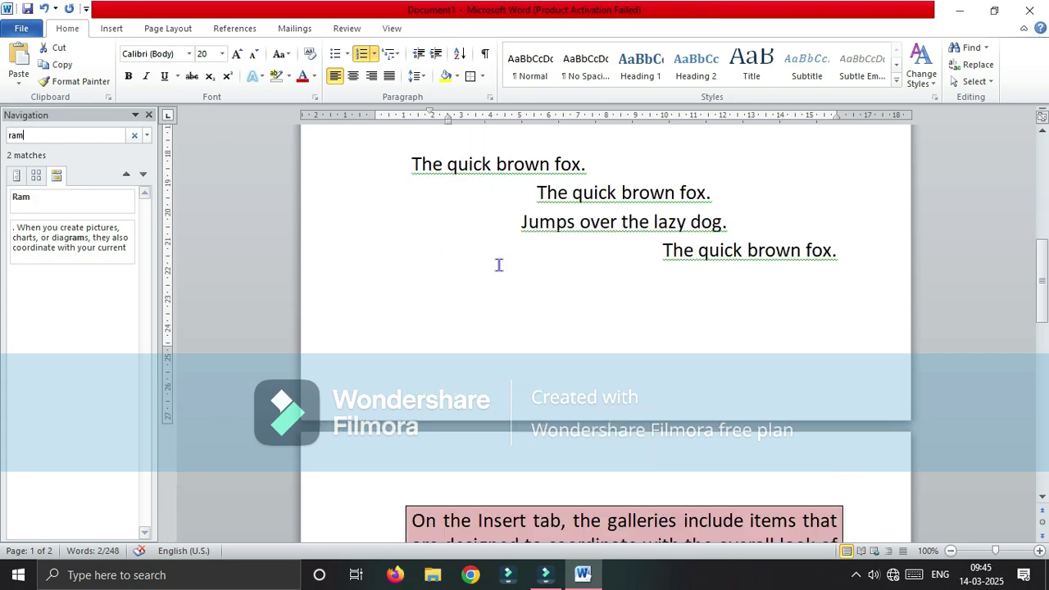
scroll(499, 265, "down", 10)
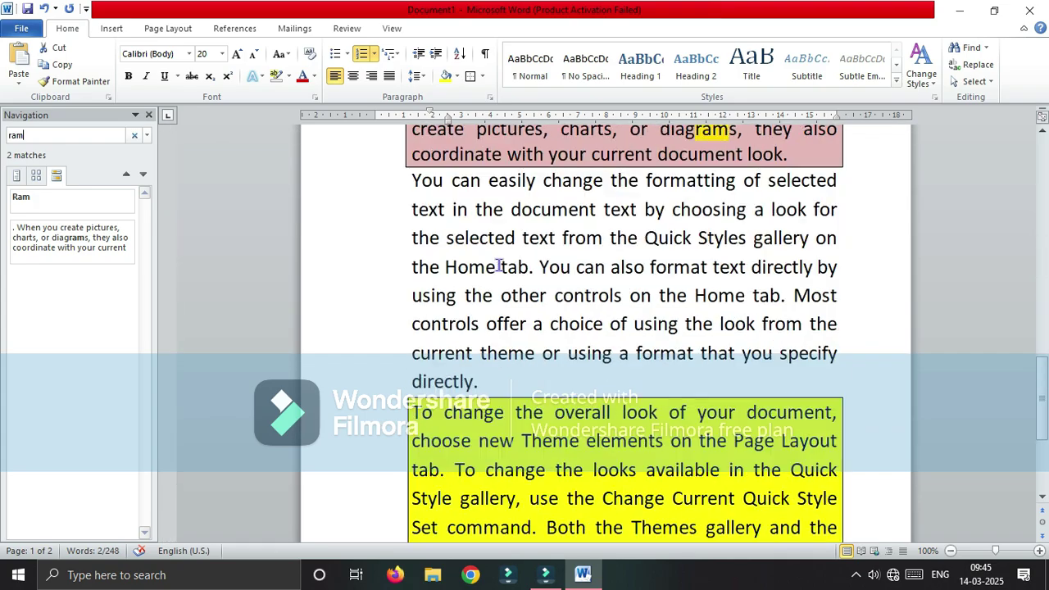
scroll(500, 265, "up", 10)
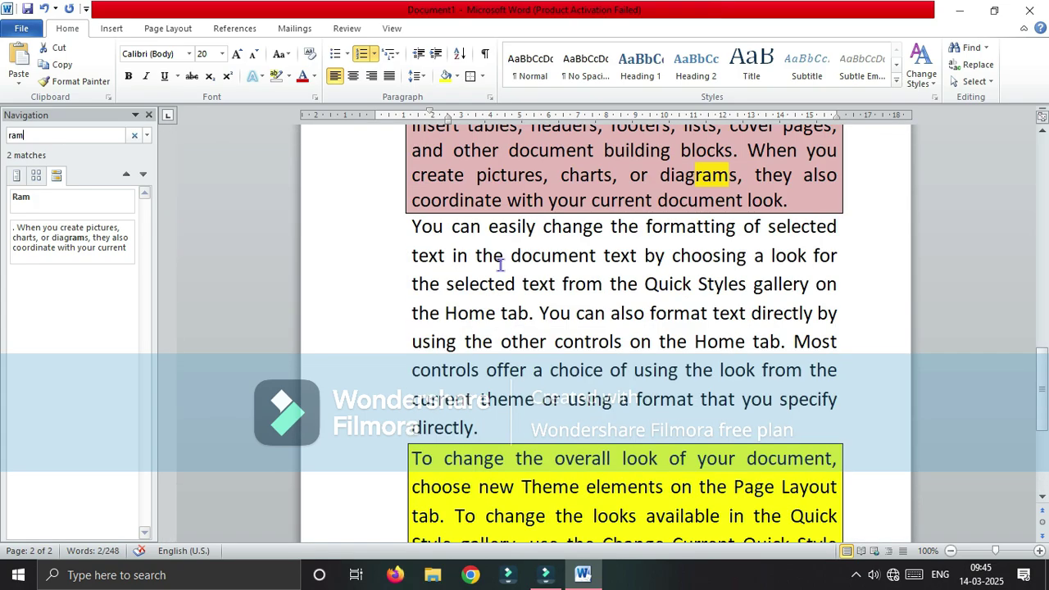
scroll(617, 331, "up", 10)
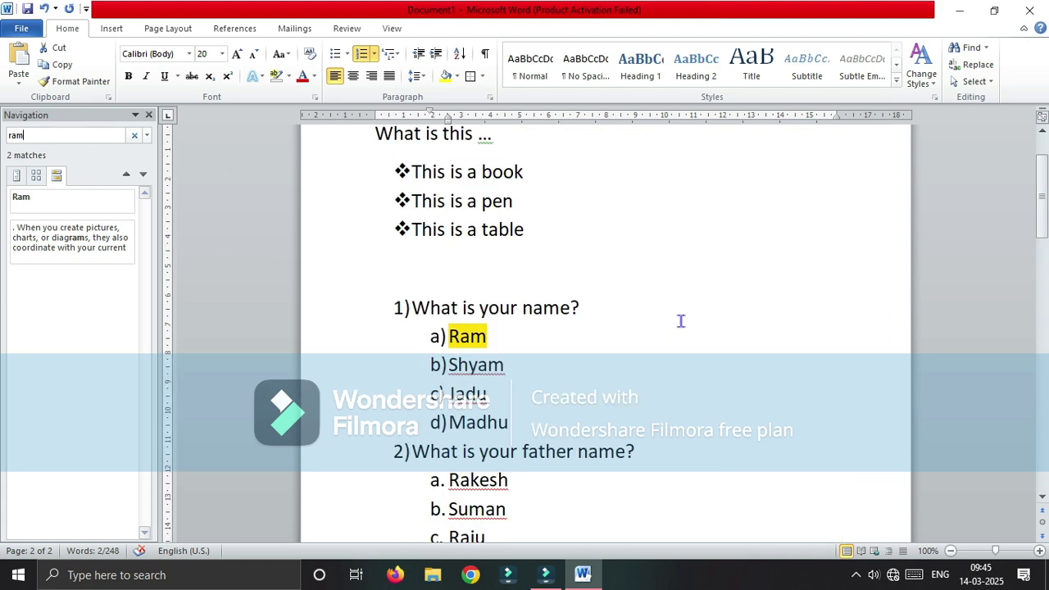
Search for 'bhaskar', find no matches, and clear the search box
key("BackSpace")
key("BackSpace")
key("BackSpace")
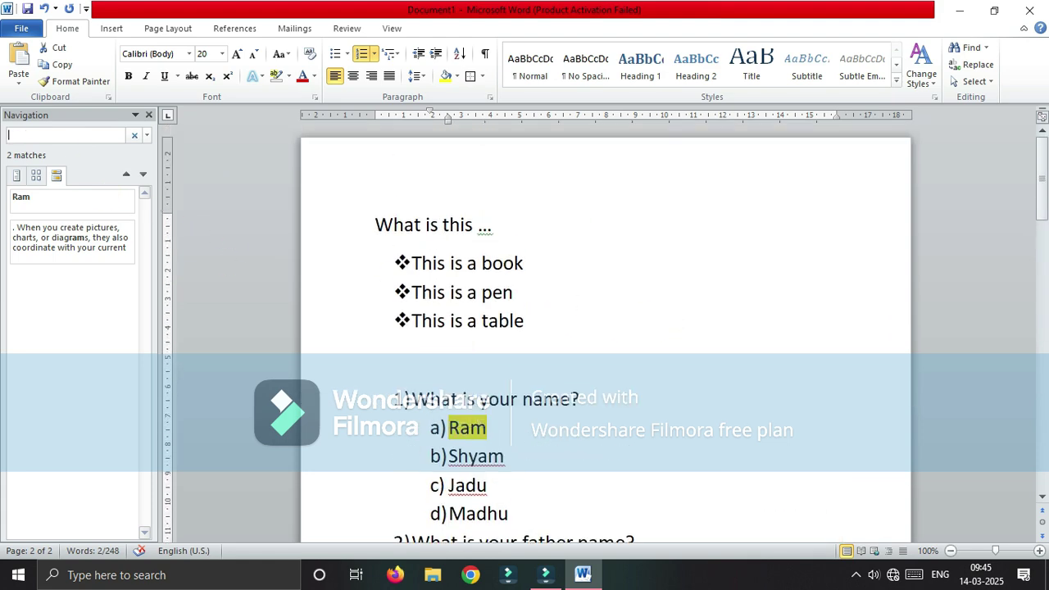
type("bhaskar")
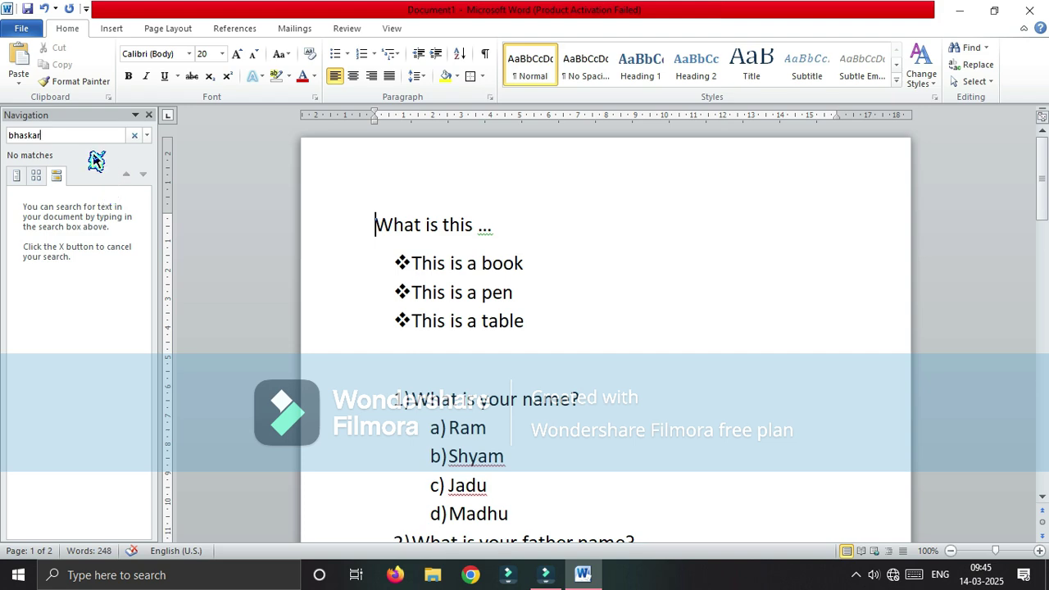
left_click(76, 135)
scroll(502, 310, "down", 6)
scroll(502, 310, "up", 5)
scroll(506, 310, "up", 3)
scroll(599, 391, "down", 2)
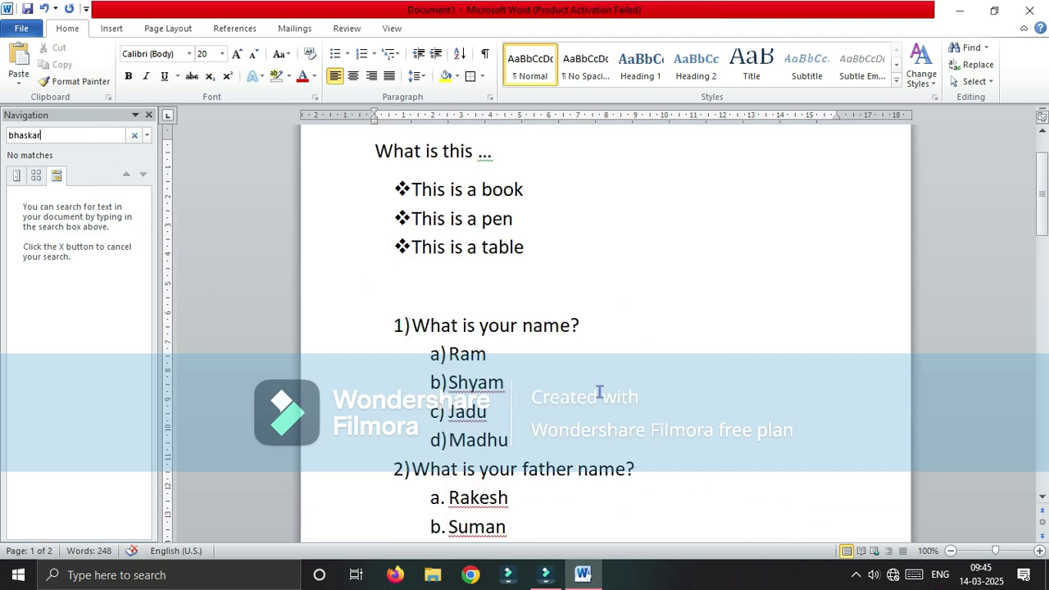
left_click(133, 138)
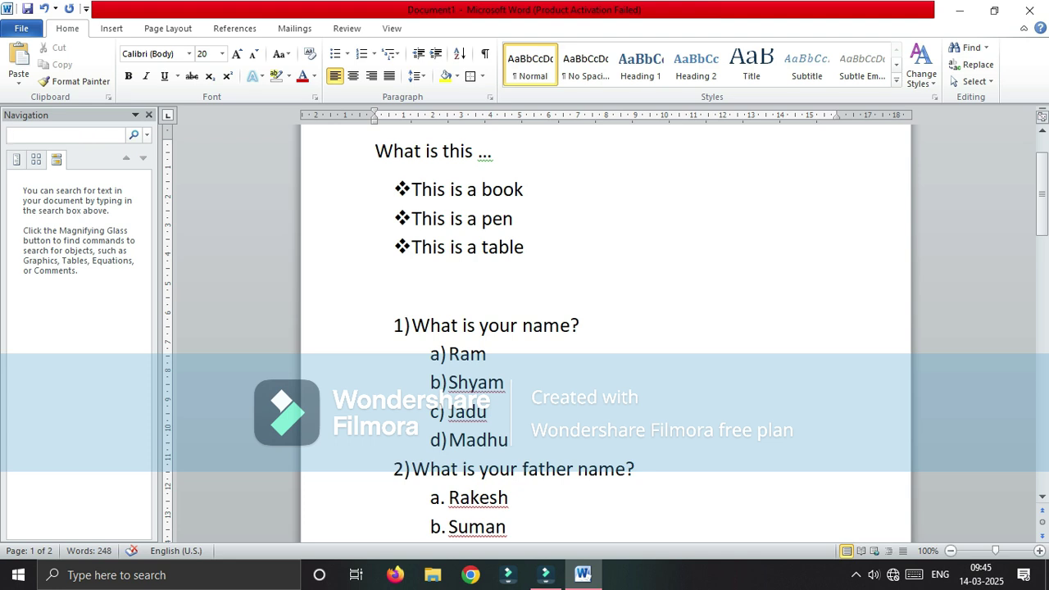
Search for 'madhu', check its single match under question 1, then close the pane
type("madhu")
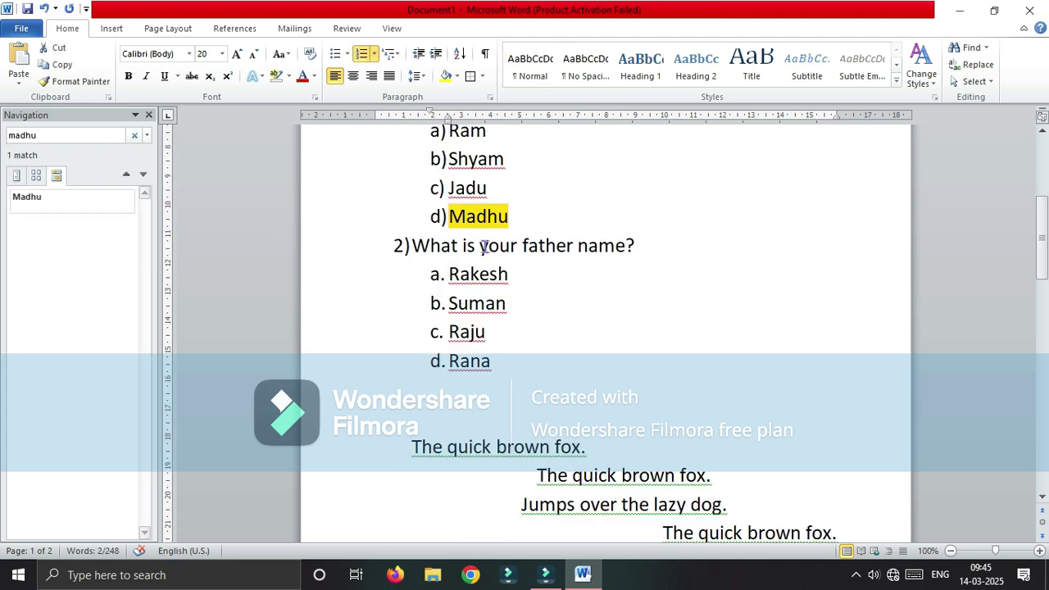
scroll(484, 246, "up", 3)
scroll(484, 246, "down", 15)
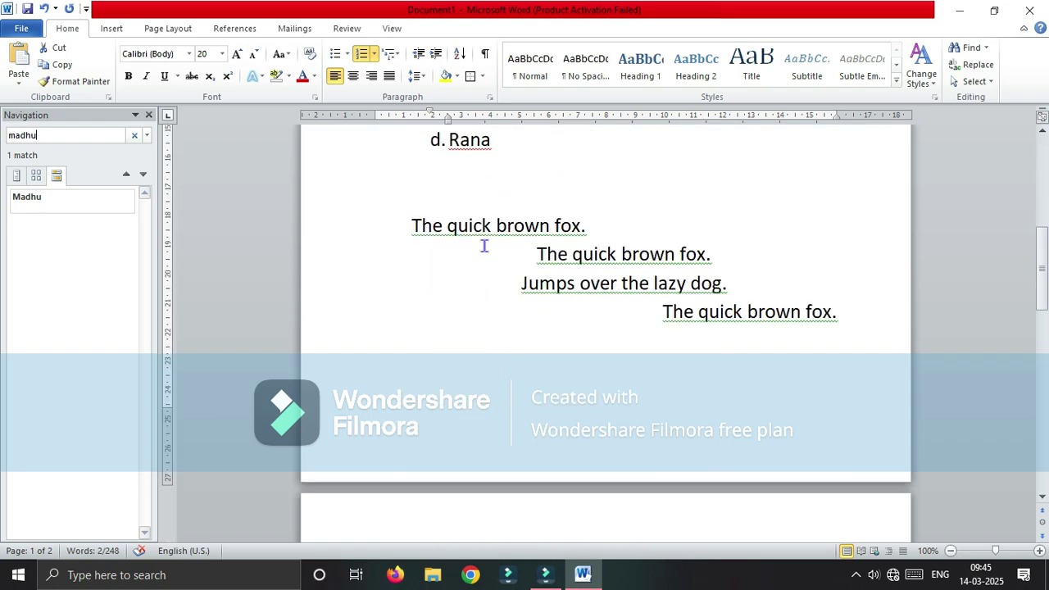
scroll(486, 251, "up", 10)
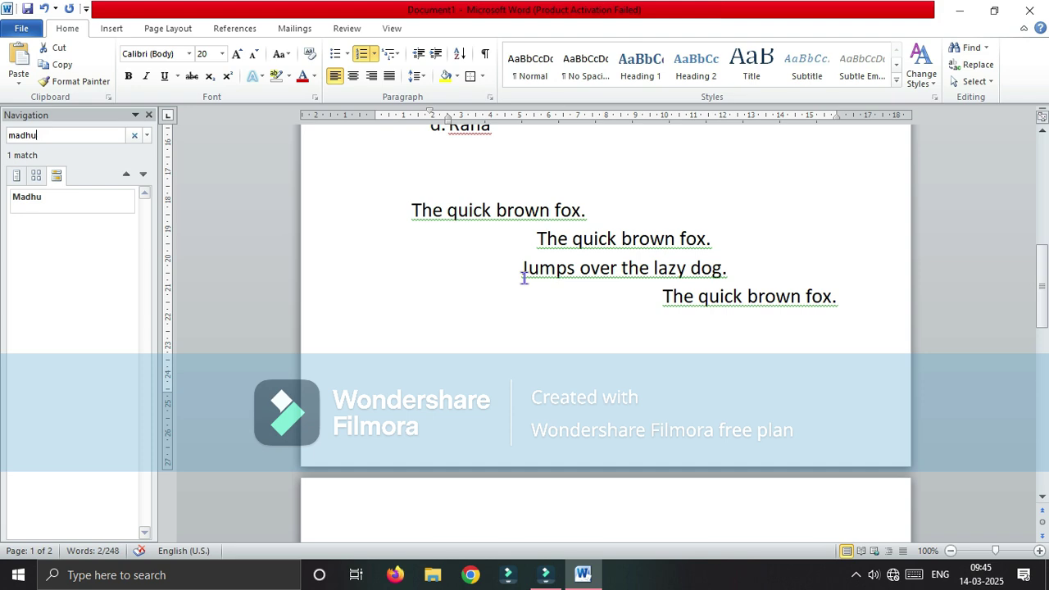
scroll(525, 279, "up", 10)
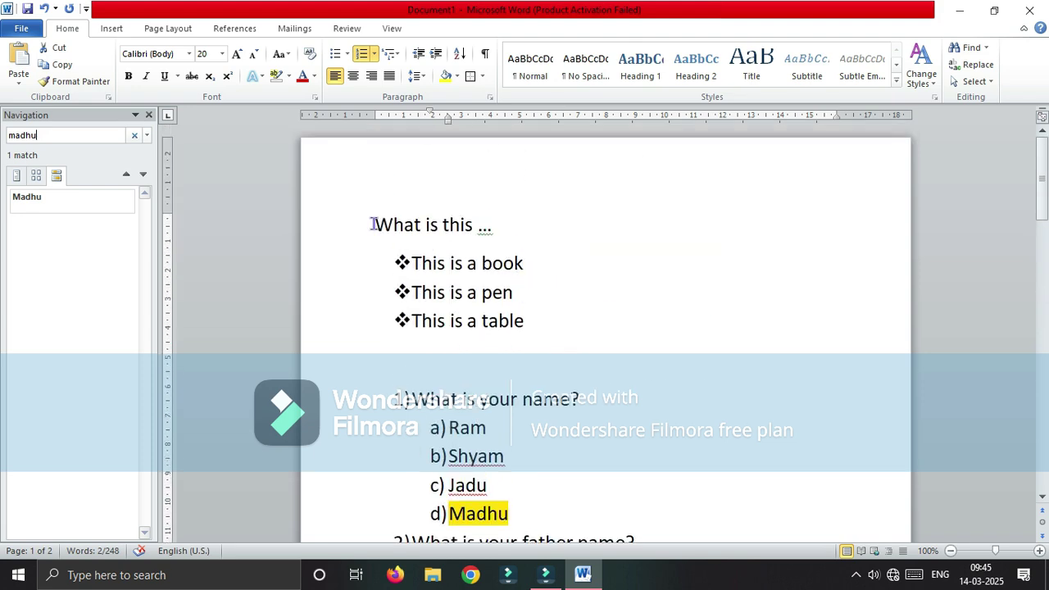
left_click(148, 116)
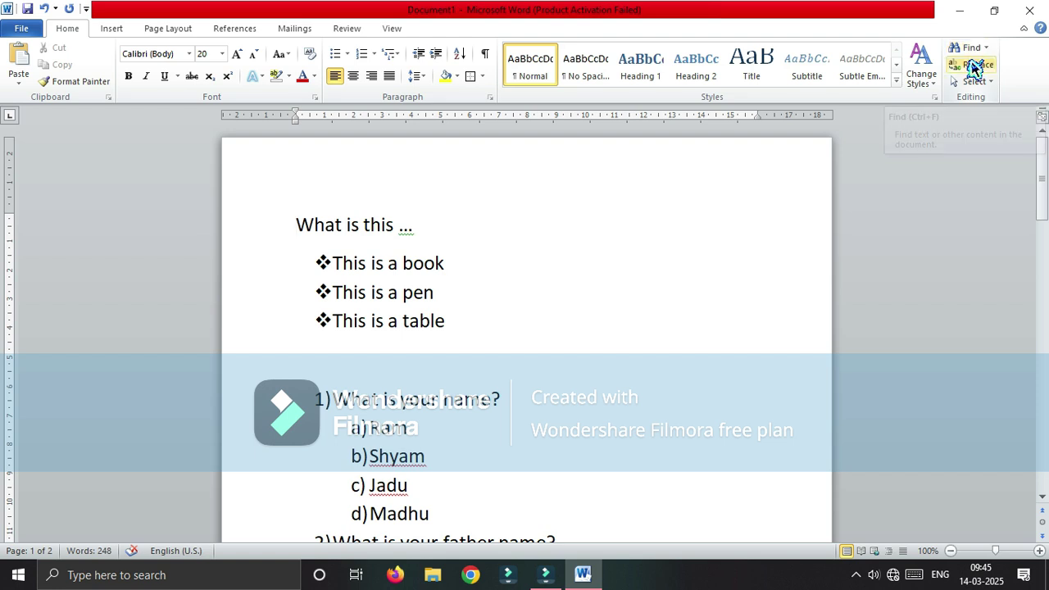
Replace 'Madhu' with 'Bhaskar' using Replace All and confirm the one replacement
left_click(972, 68)
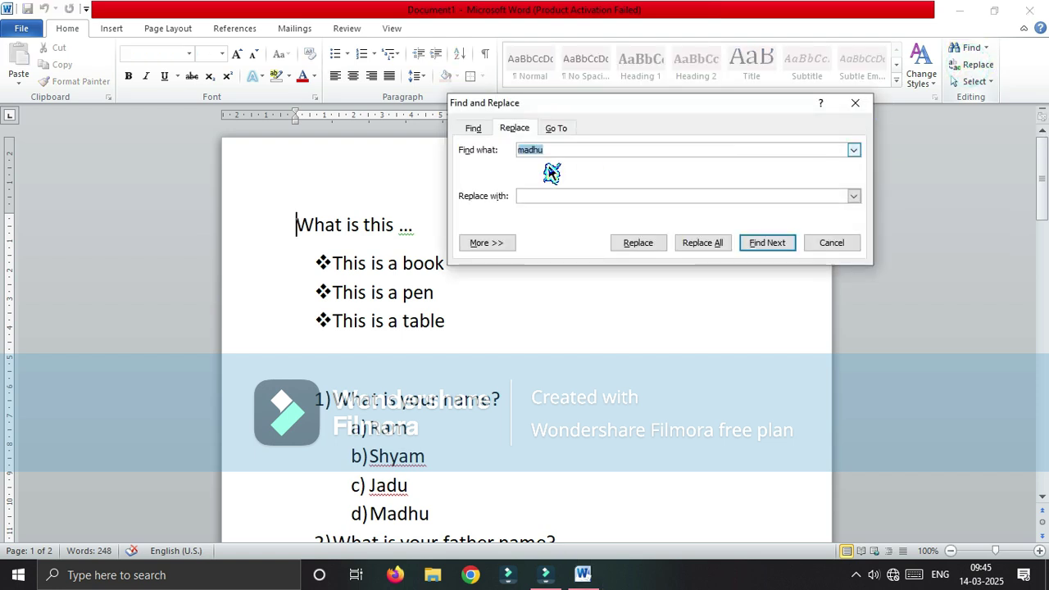
left_click_drag(564, 108, 584, 140)
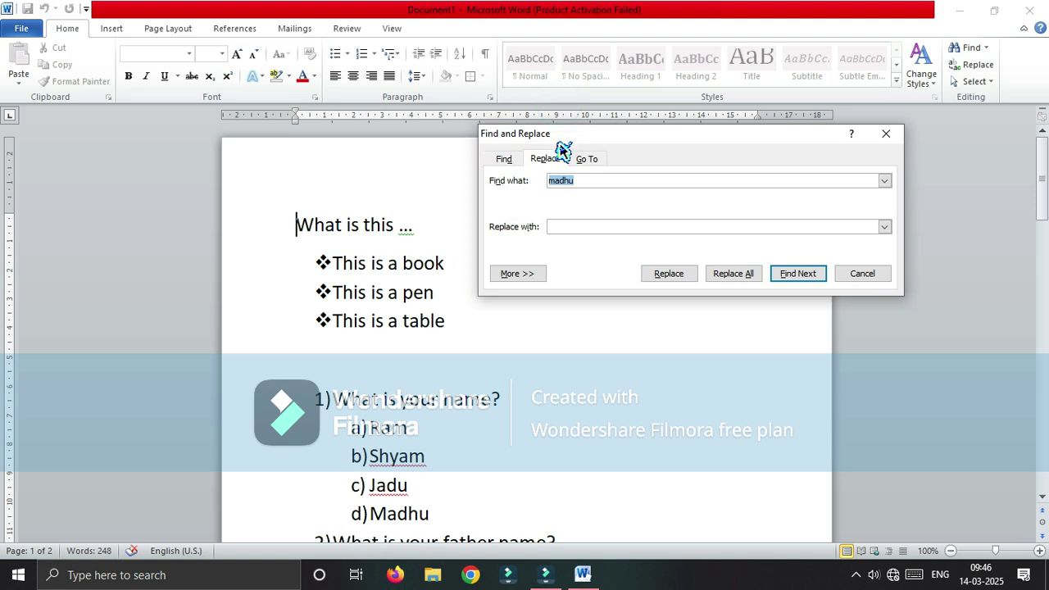
left_click(507, 159)
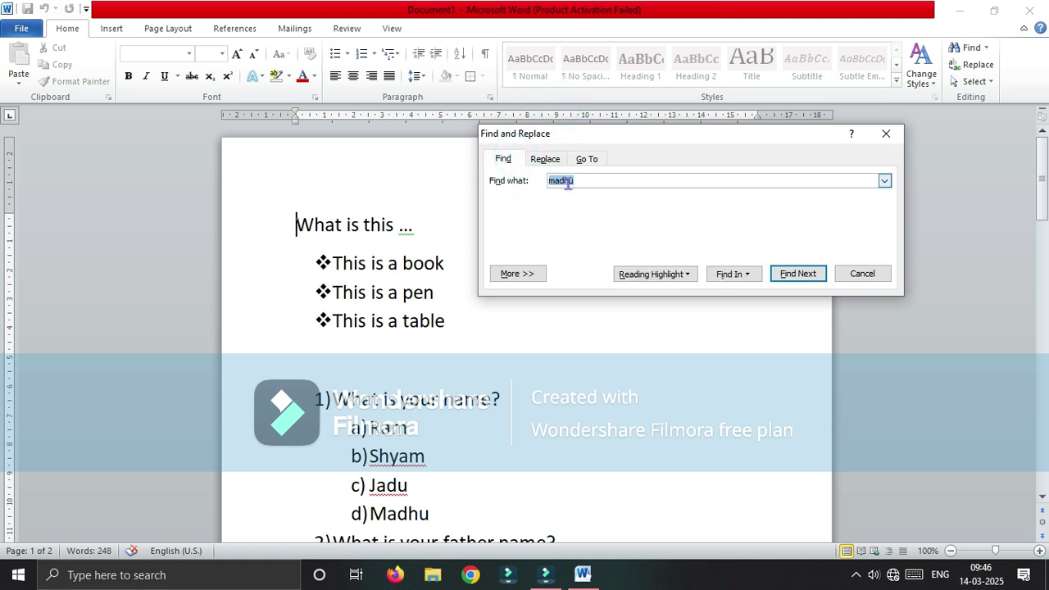
left_click(551, 161)
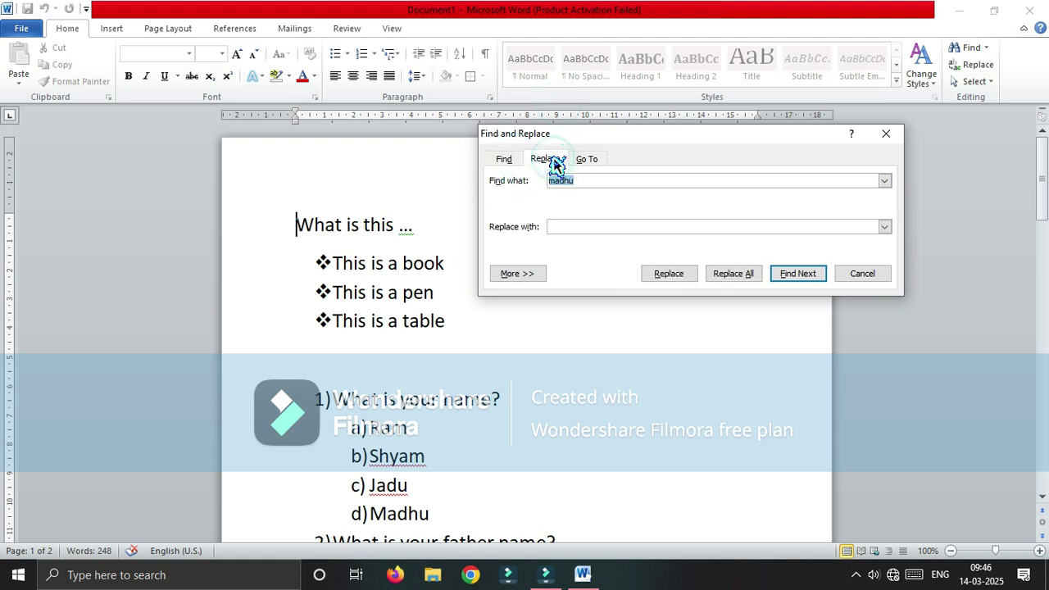
left_click(506, 160)
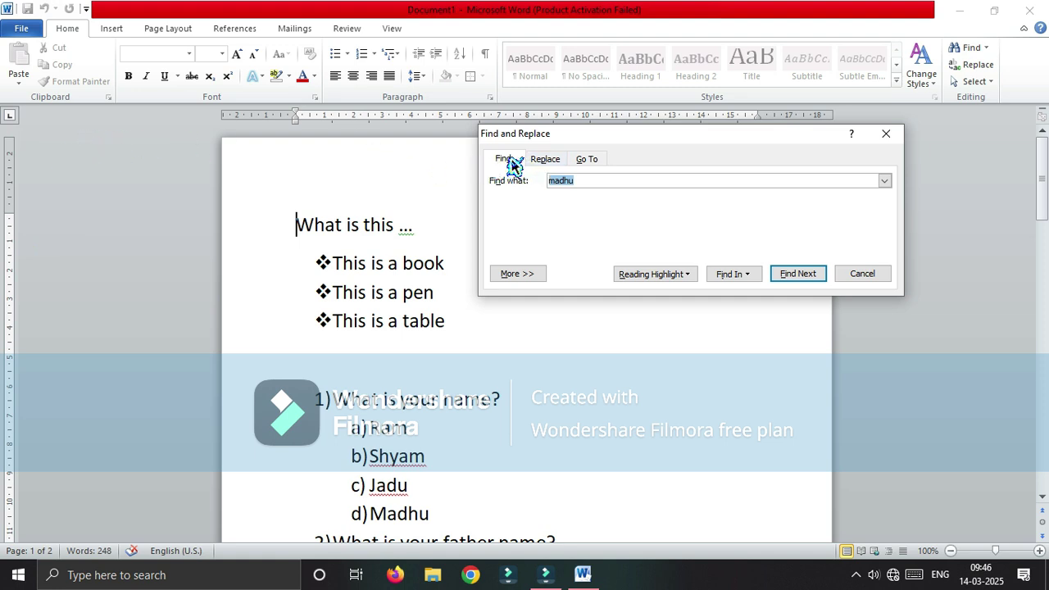
left_click(541, 159)
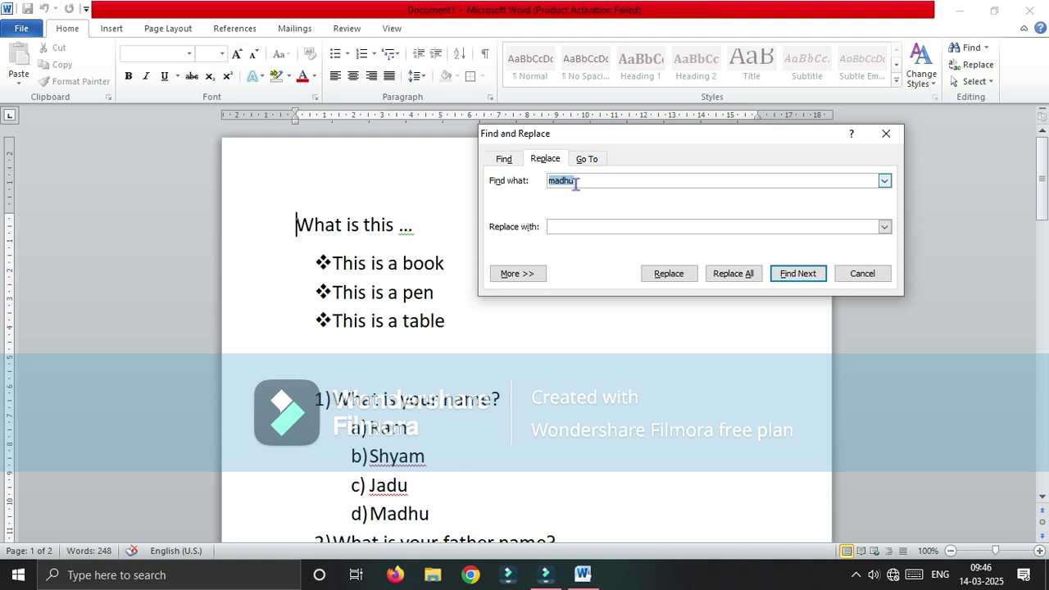
left_click(574, 227)
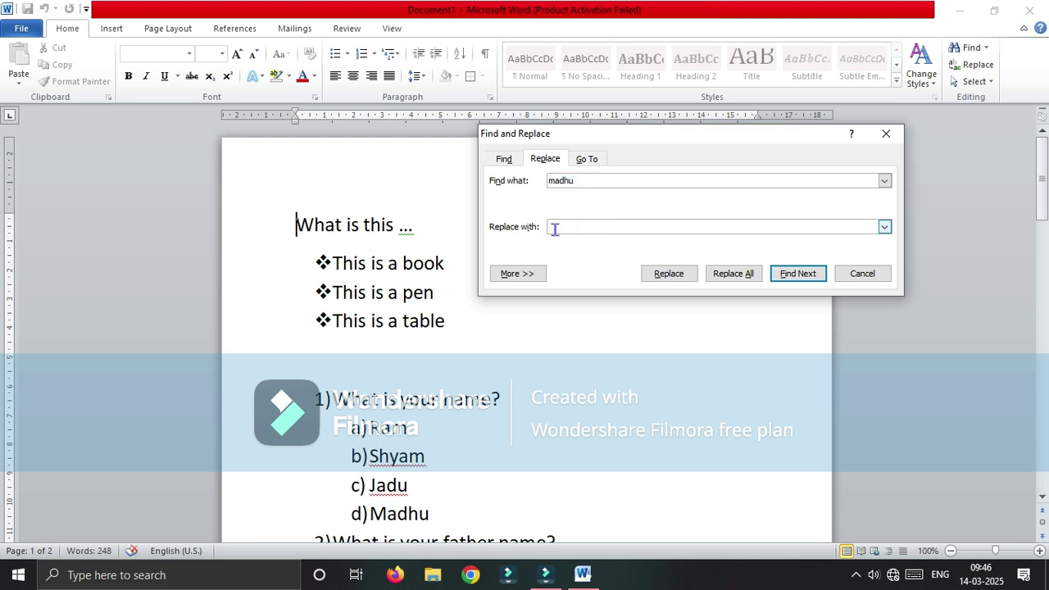
type("bhaskar")
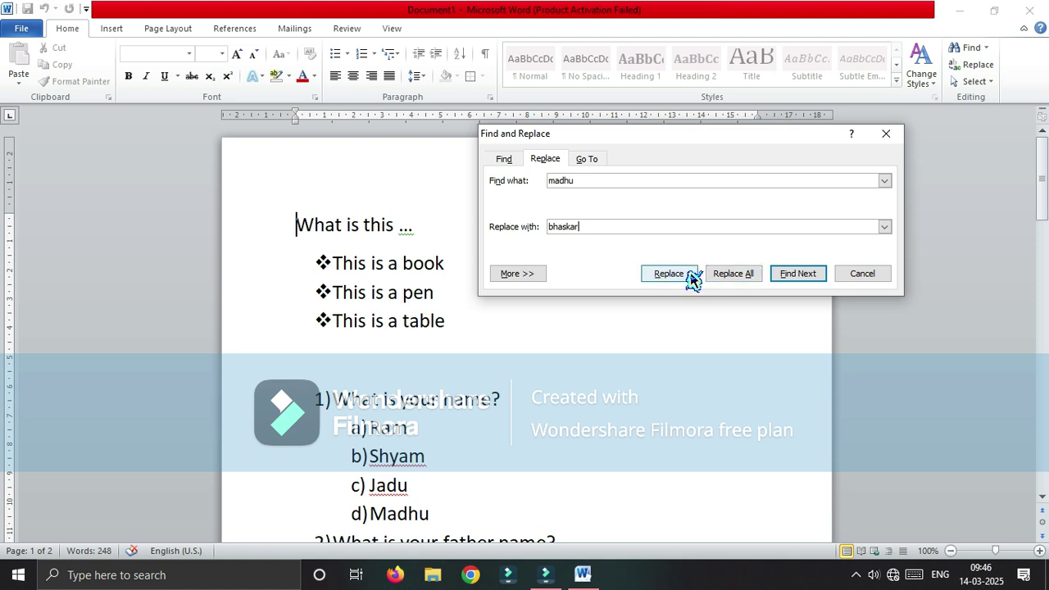
left_click(724, 279)
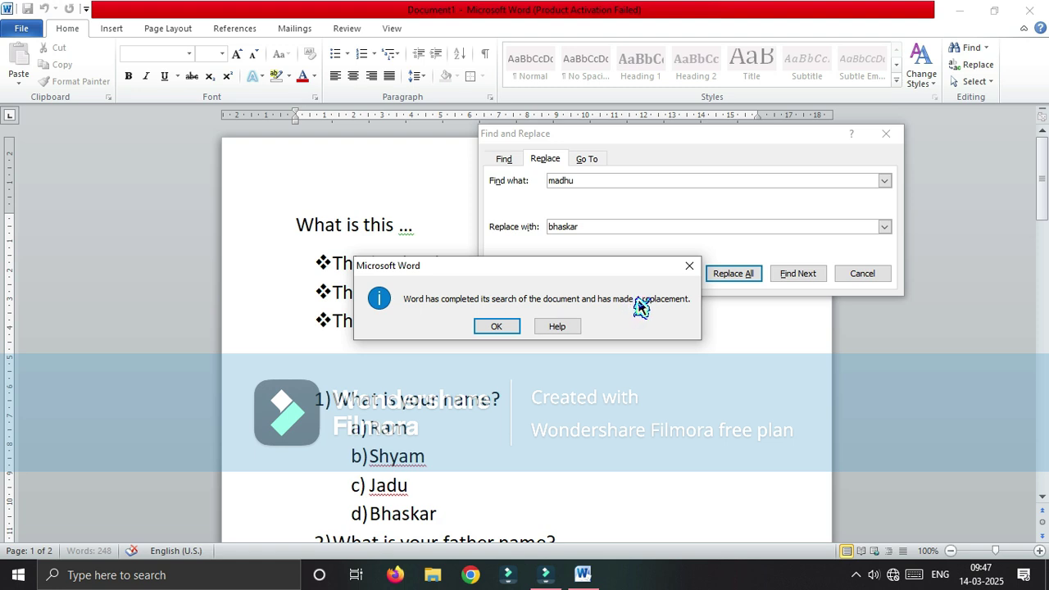
left_click(508, 327)
Close Find and Replace, then select and deselect the title and bullet lines
left_click(890, 130)
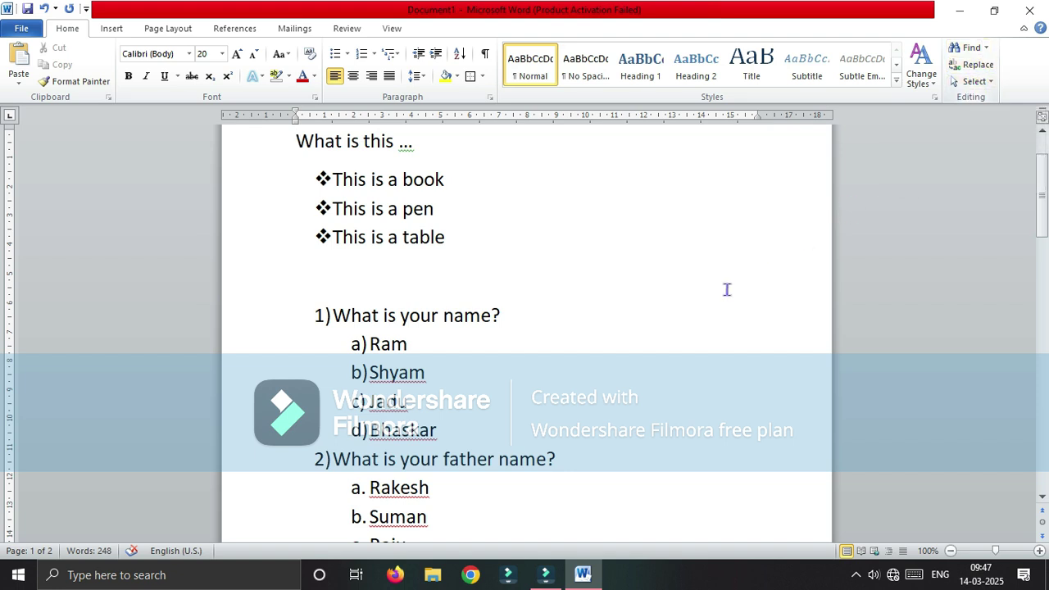
left_click(640, 285)
scroll(610, 332, "up", 2)
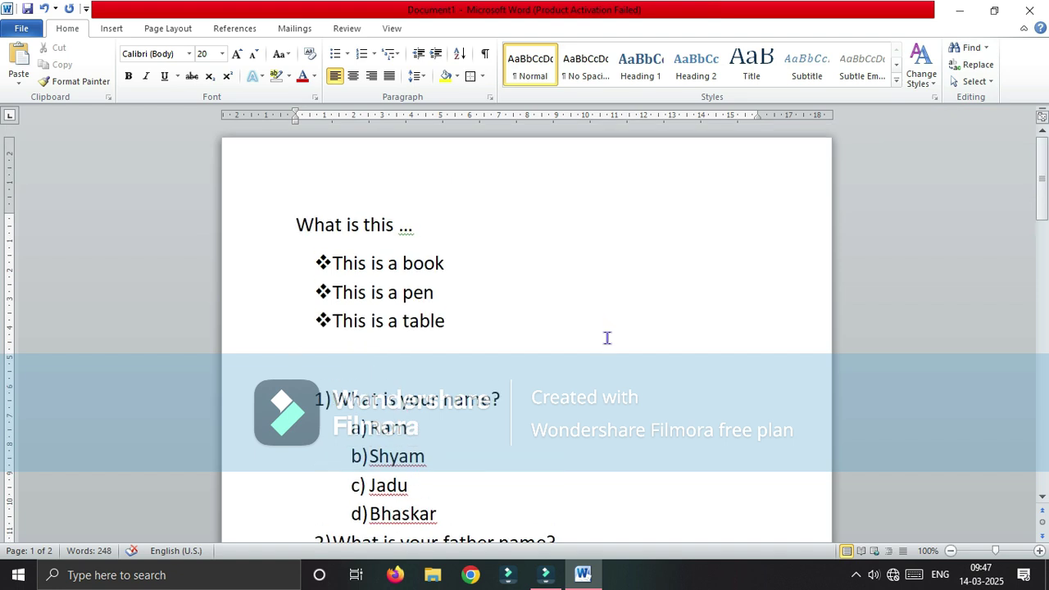
left_click_drag(485, 320, 155, 202)
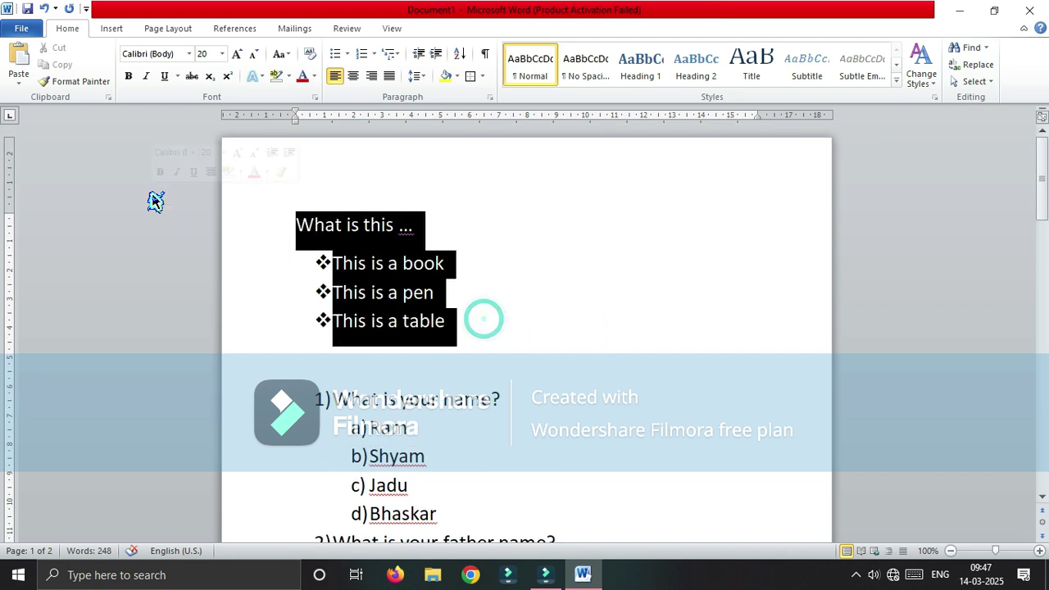
left_click(496, 346)
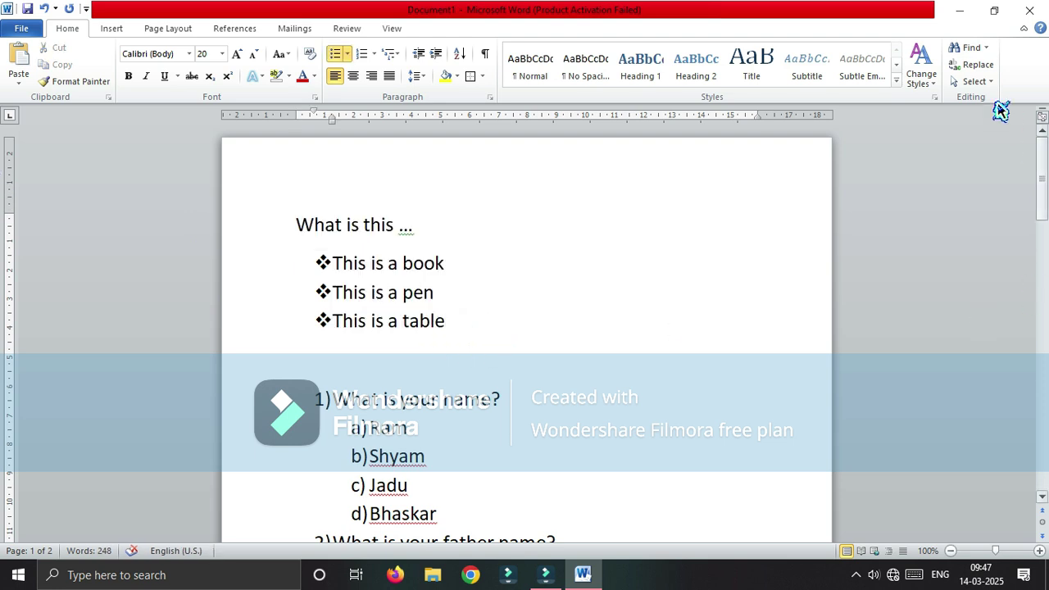
Select all text, grow then shrink its font to 18 pt, and delete it
left_click(974, 82)
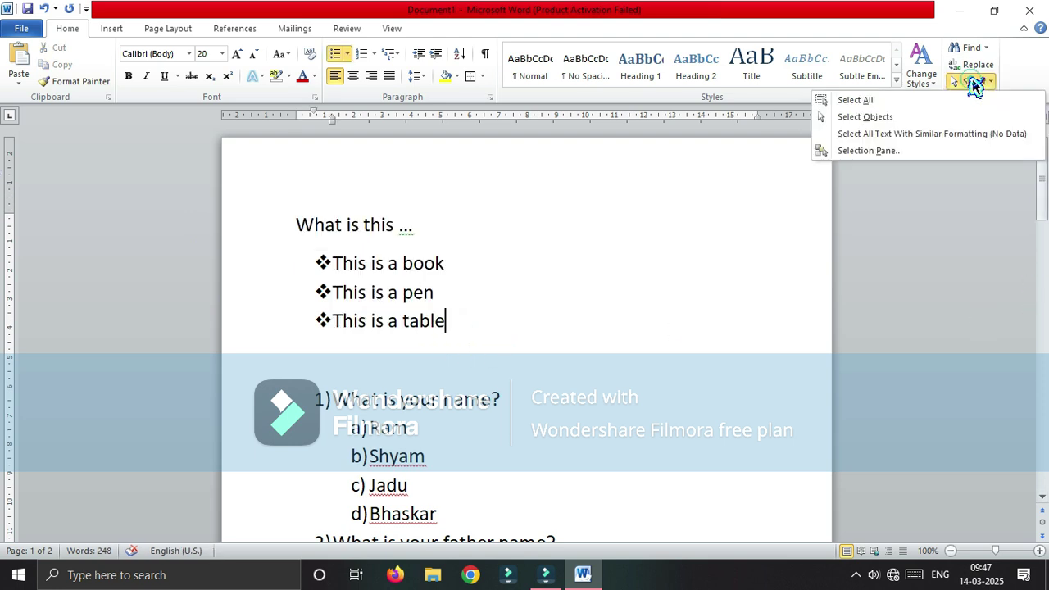
left_click(894, 100)
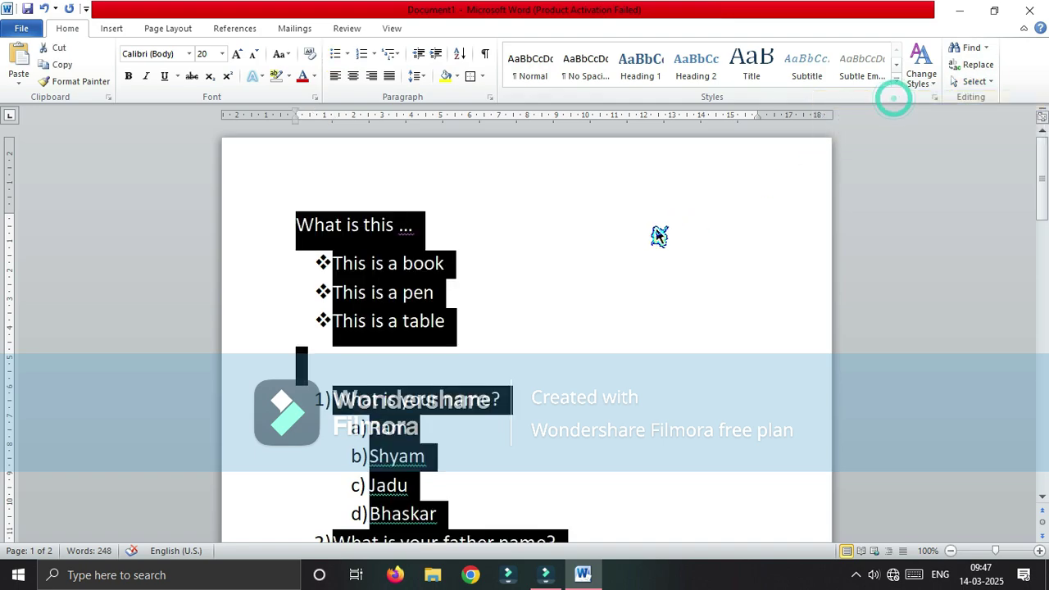
scroll(586, 262, "down", 10)
scroll(585, 266, "down", 5)
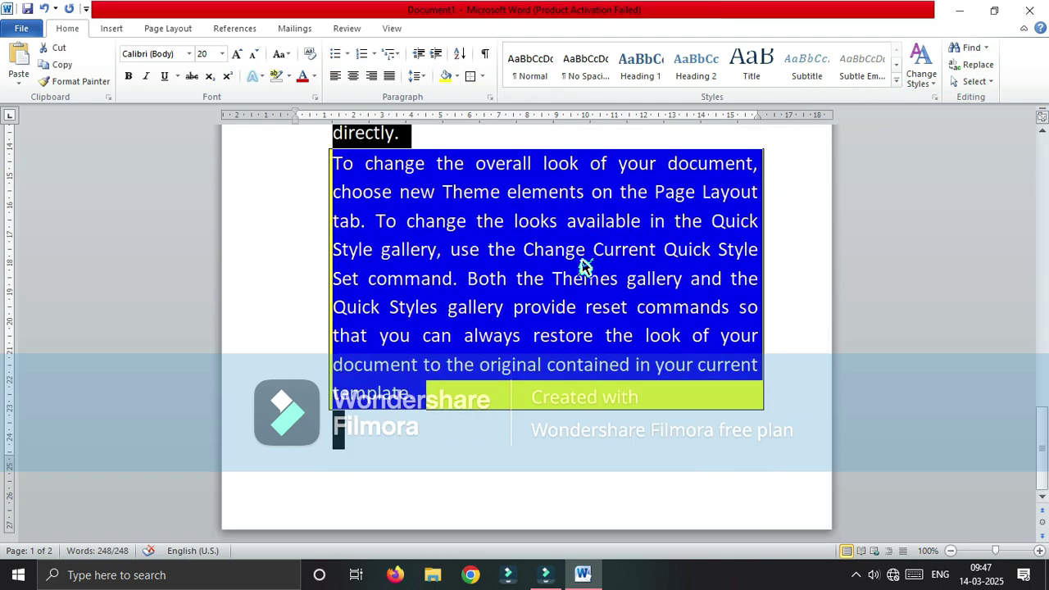
scroll(586, 266, "up", 15)
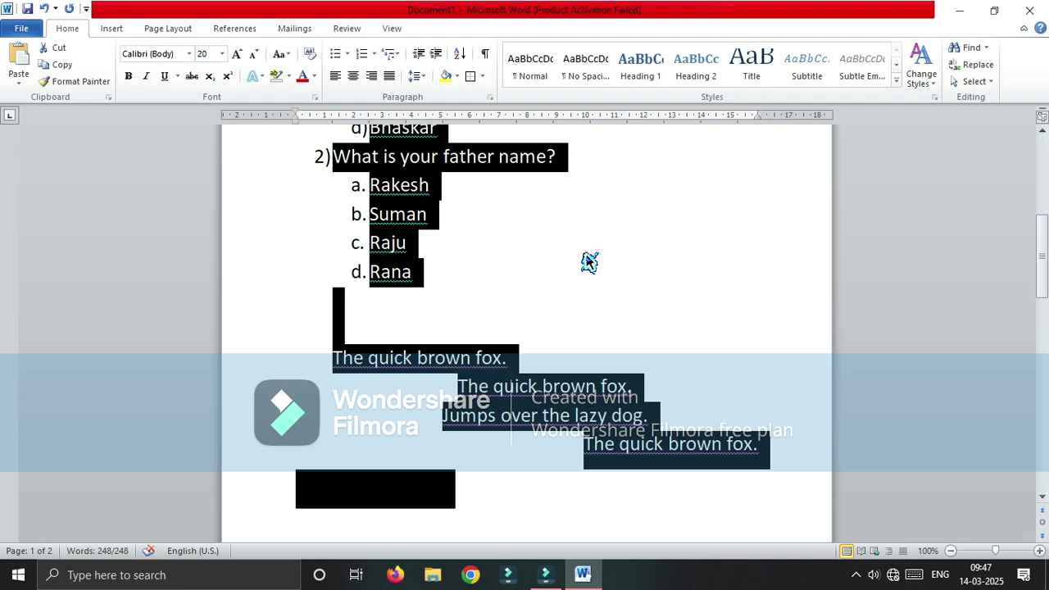
left_click(238, 56)
left_click(238, 56)
left_click(238, 56)
left_click(255, 56)
left_click(255, 55)
left_click(255, 56)
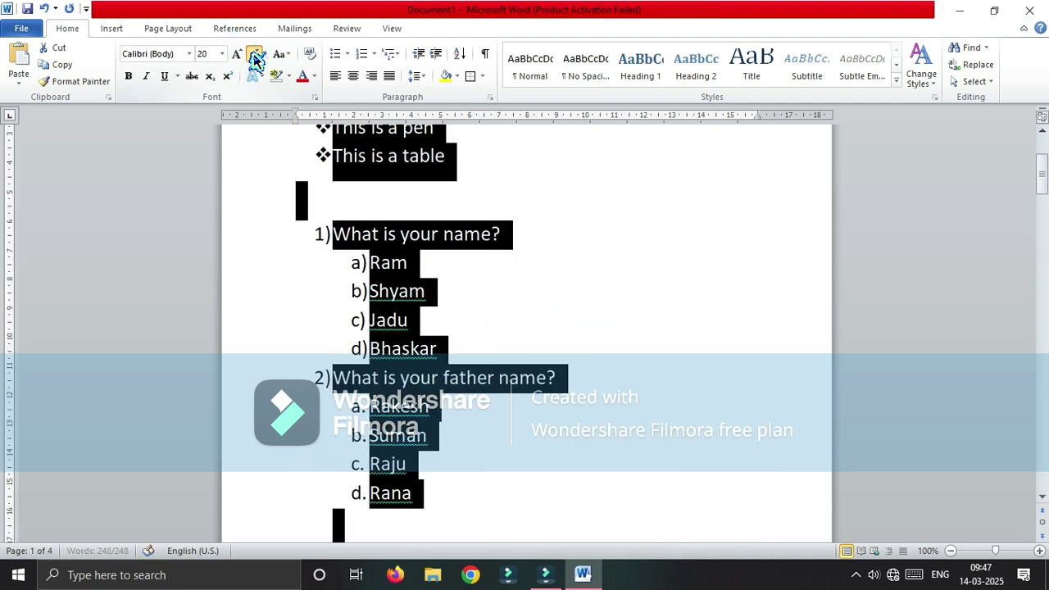
left_click(255, 56)
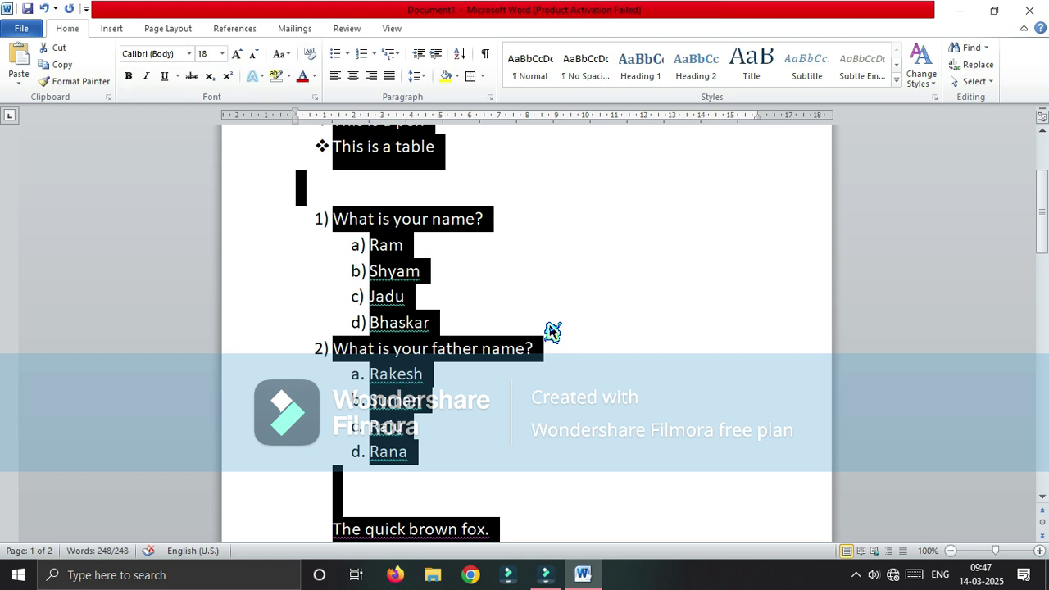
key("Delete")
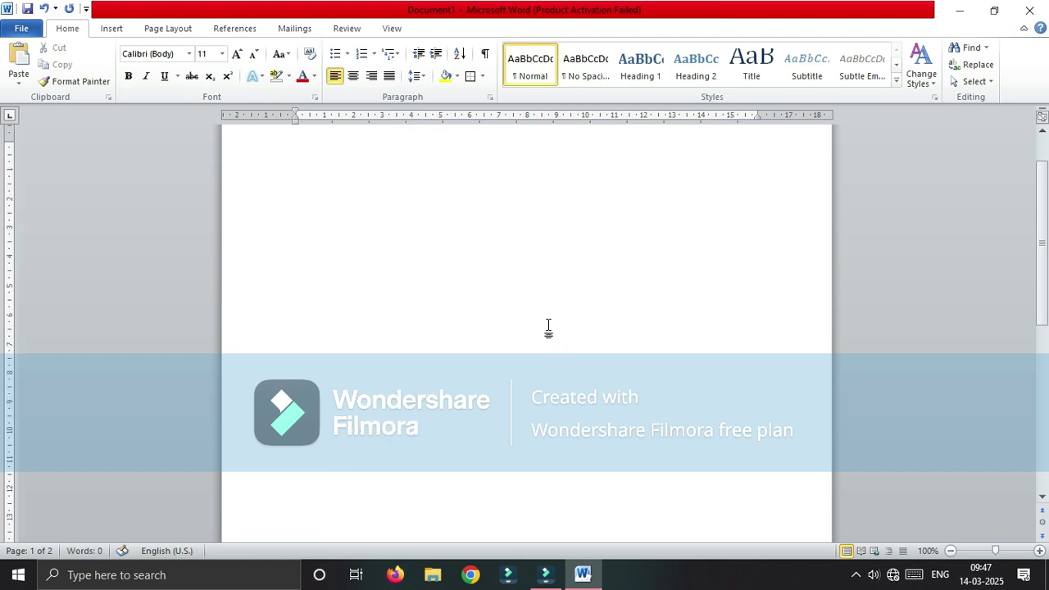